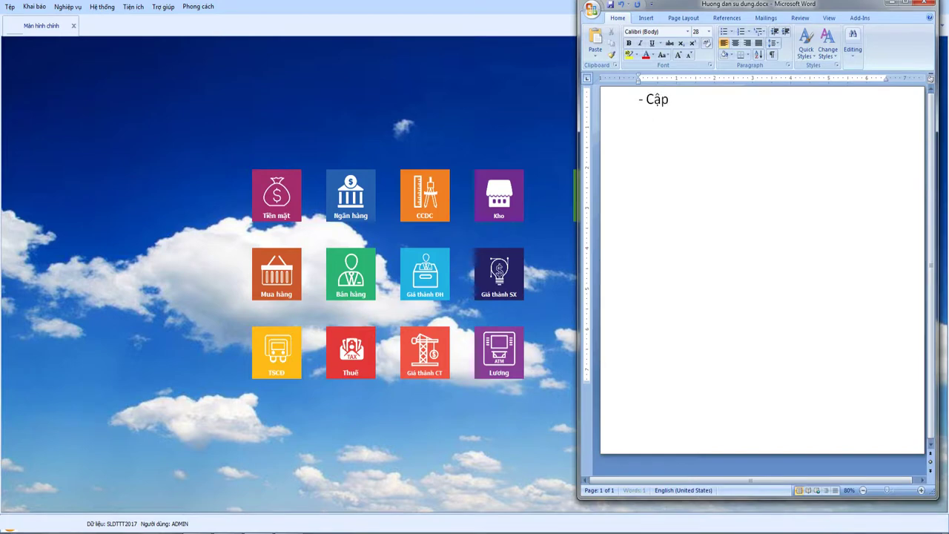
Step: Complete the heading "- Cập nhật tài sản cố định:" and add the line "Cập nhật số dư đầu kỳ của tài sản" below it
text(t tài sản cố đ)
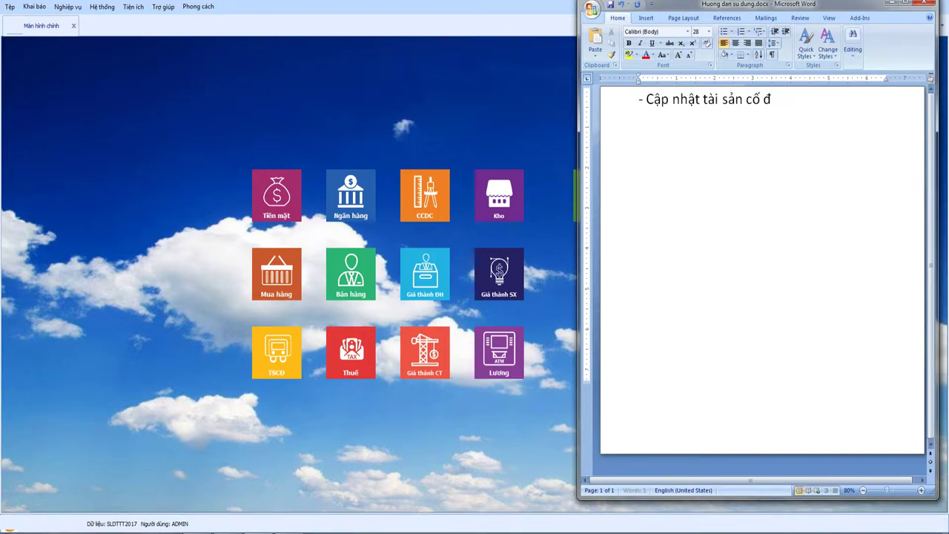
text(inh:)
key(Return)
text(C)
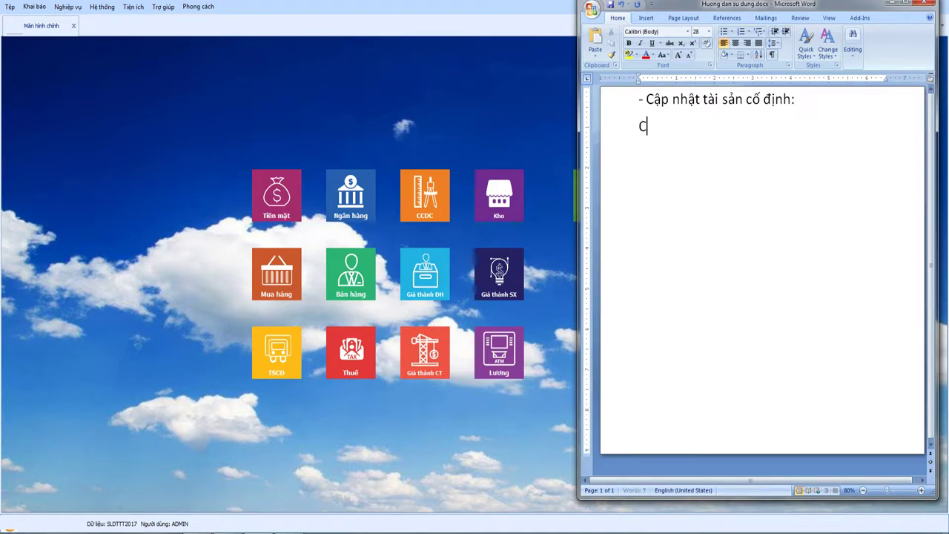
text(ập nhât số dư d)
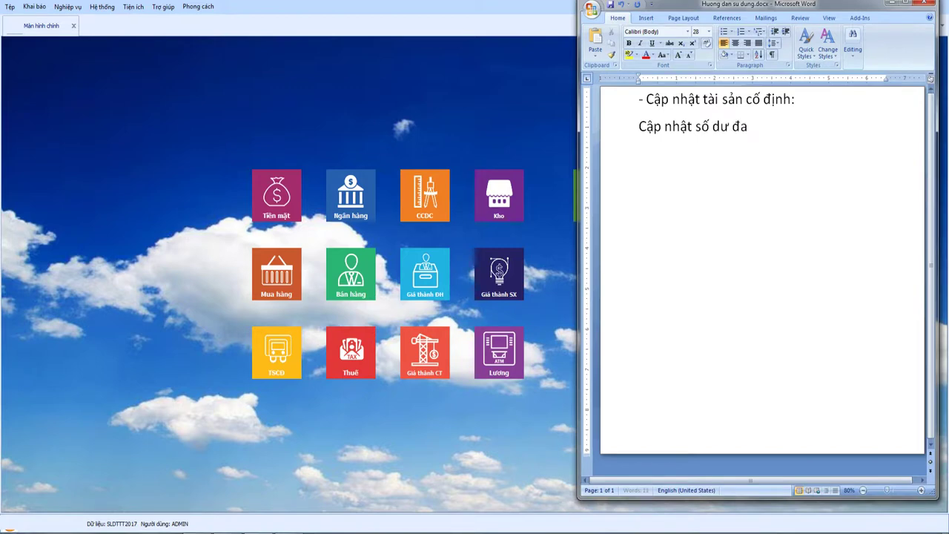
text(ầu kỳ cua tài sản)
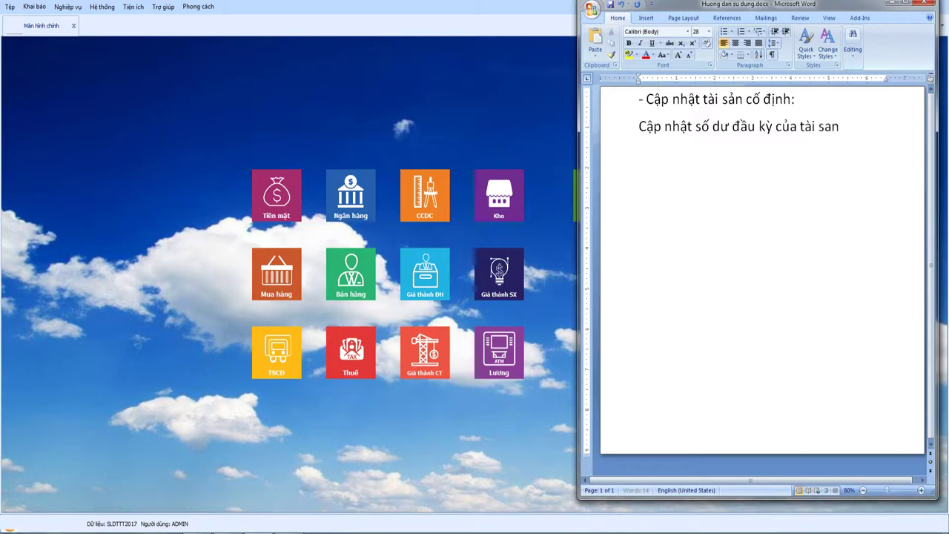
key(Return)
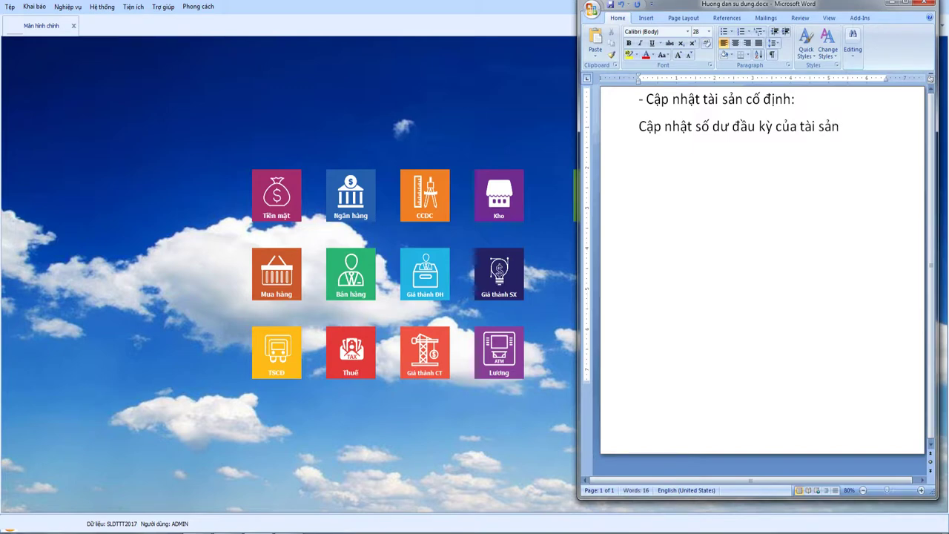
Step: Add the line "Cập nhật mua mới tài sản" to the list under the heading
text(Cập n)
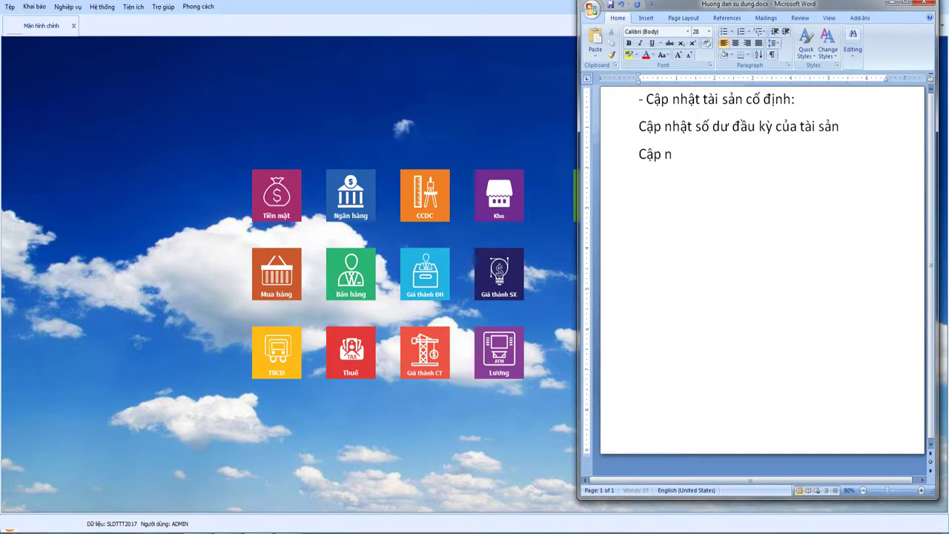
text(hật mua m)
text(ơi t)
key(BackSpace)
key(BackSpace)
text(s ta)
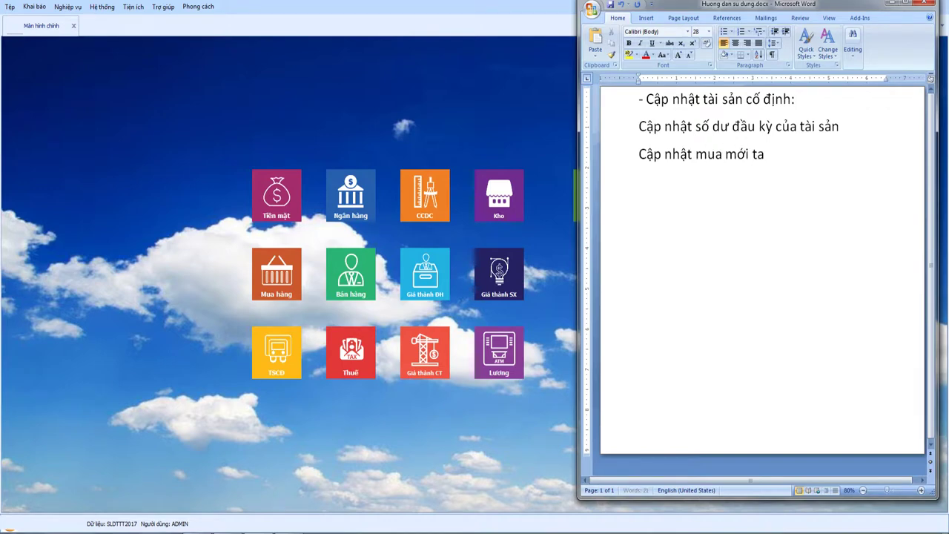
text(i sản)
key(Return)
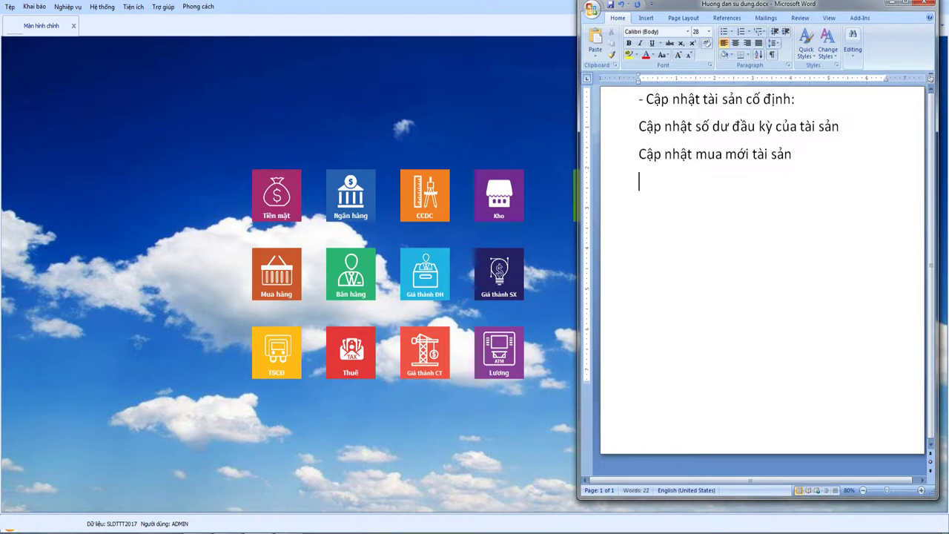
Step: Add the lines "Cập nhật ghi giảm tài sản" and "Tính khấu hao tài sản" to the list
text(Cập nhậ)
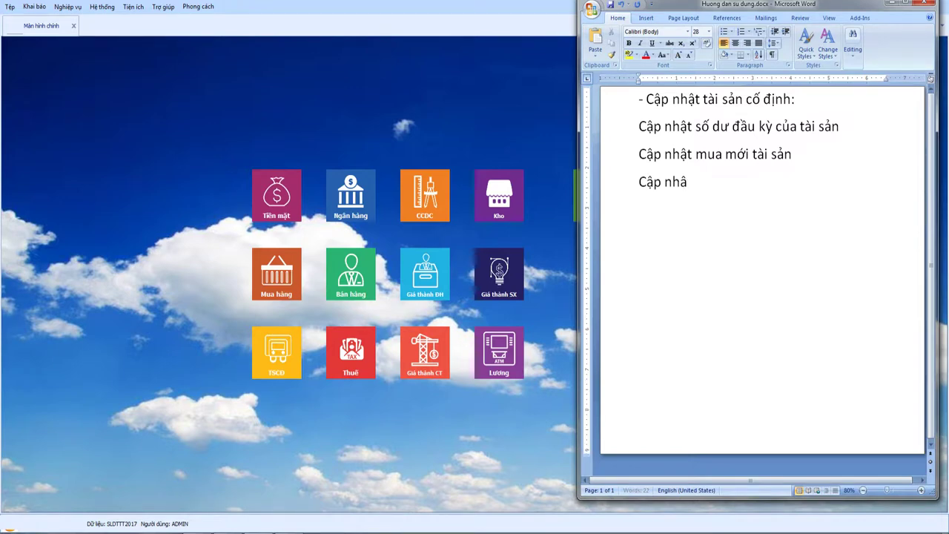
text(t ghi giam tài sản)
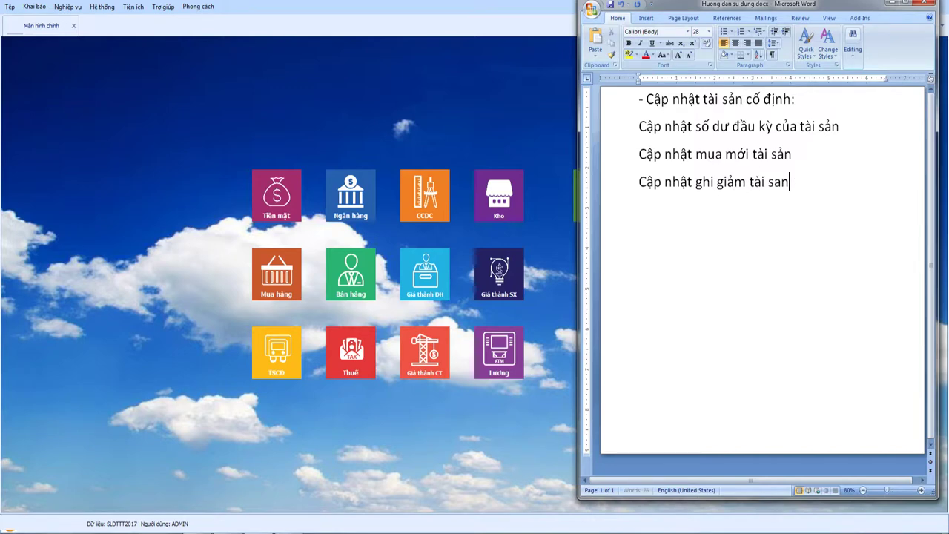
key(Return)
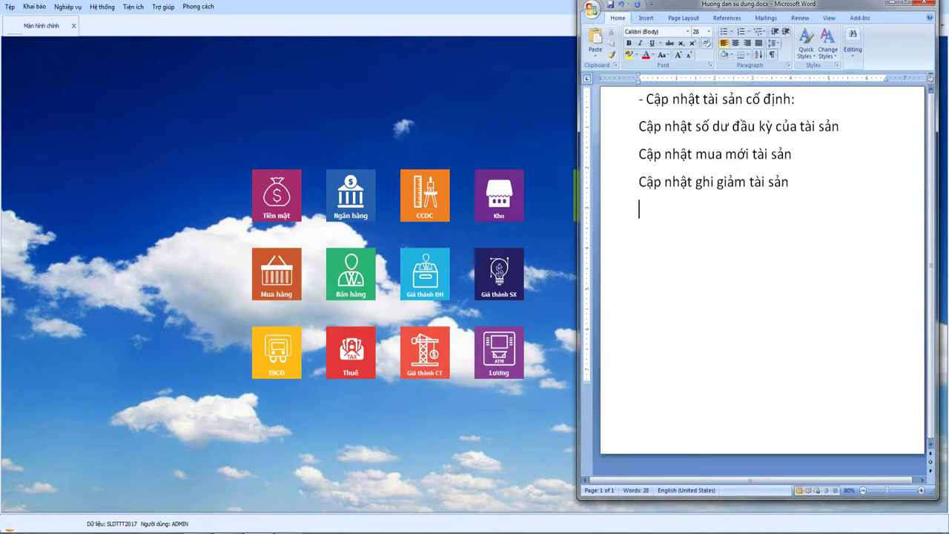
text(Tính)
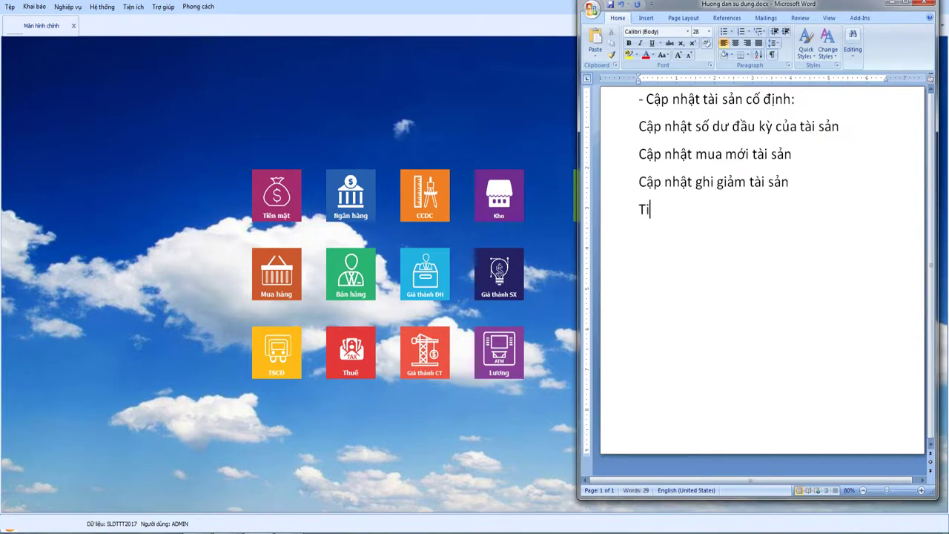
text( khẩu hao tài sản)
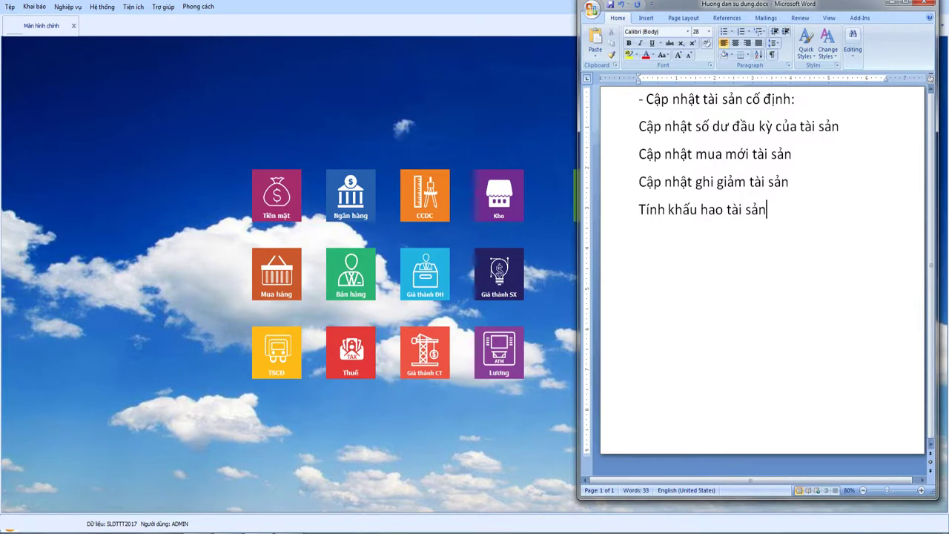
key(Return)
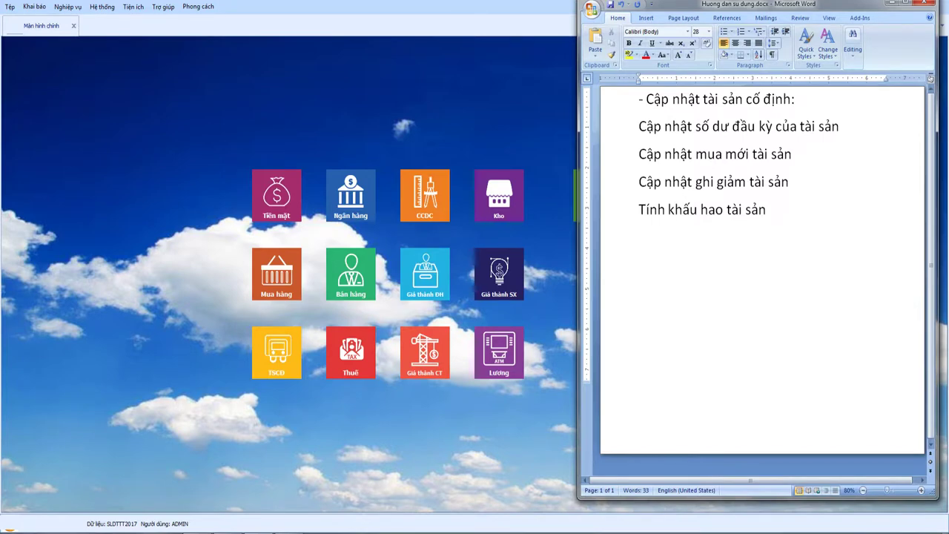
Step: Switch to the accounting program and open the Máy xúc Komasu record from the Tài sản cố định catalogue to review its general information
click(116, 117)
click(34, 7)
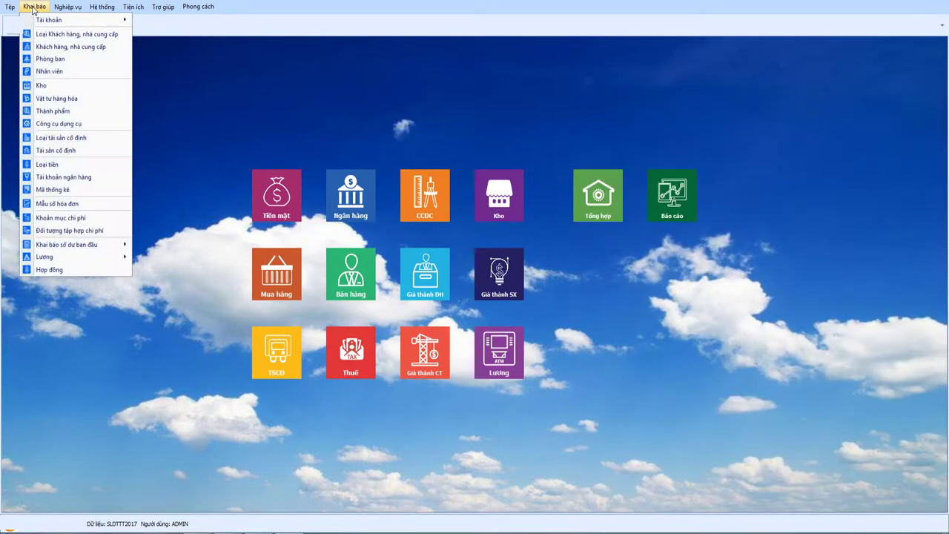
click(55, 151)
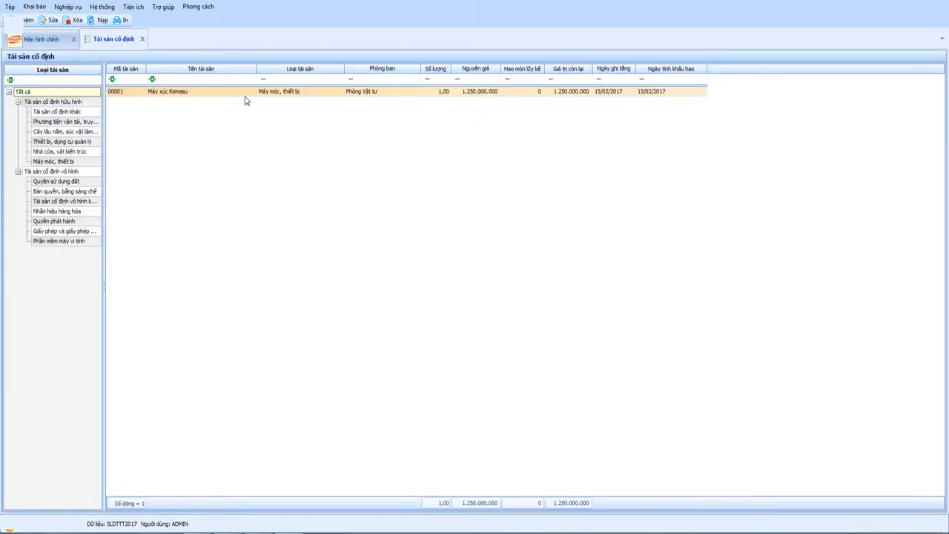
click(244, 94)
double_click(244, 93)
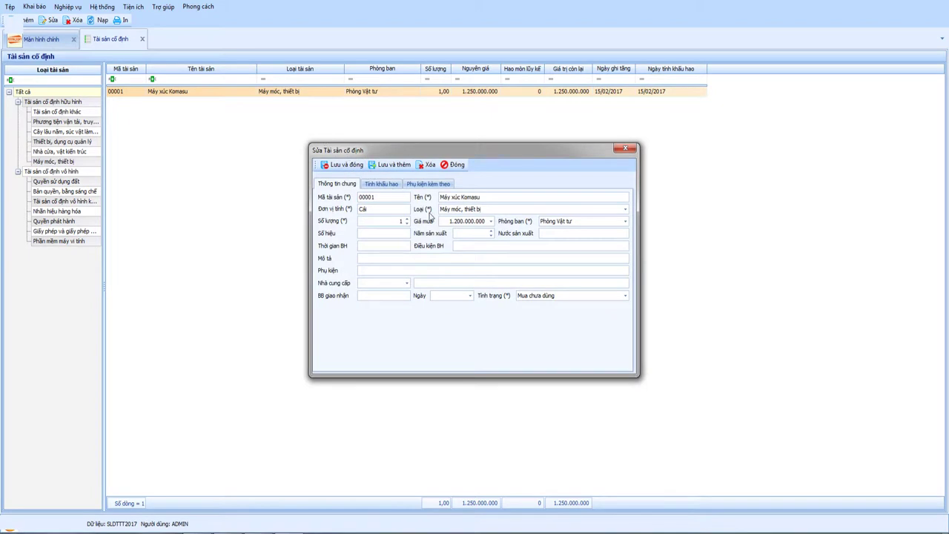
click(459, 167)
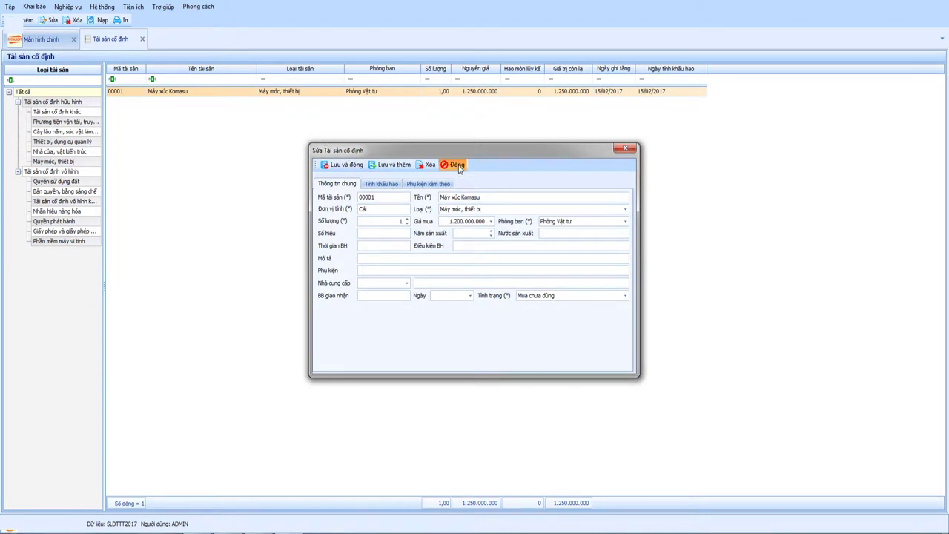
Step: Examine the asset's depreciation dates, accounts and original cost, then close the record and the fixed asset list and return to the Word document
click(381, 183)
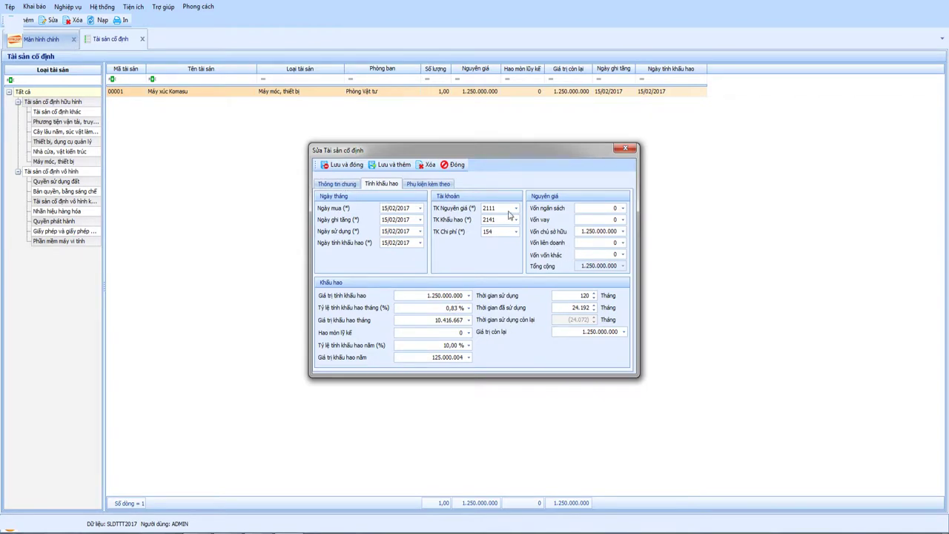
click(582, 232)
click(450, 165)
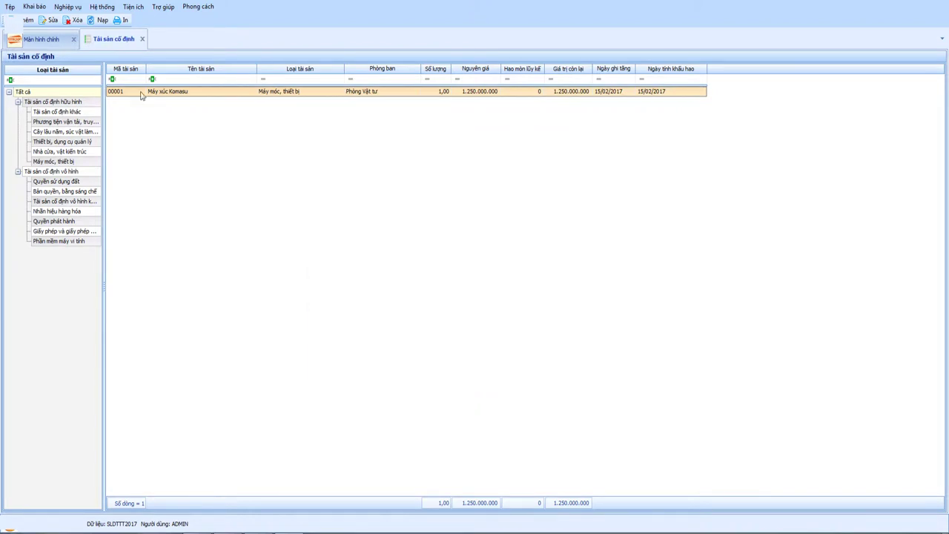
click(142, 39)
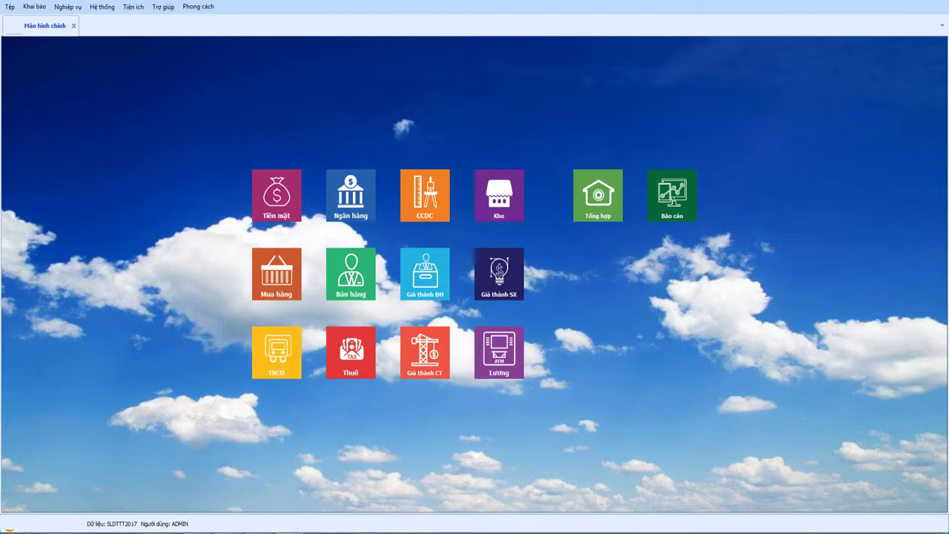
key(alt+Tab)
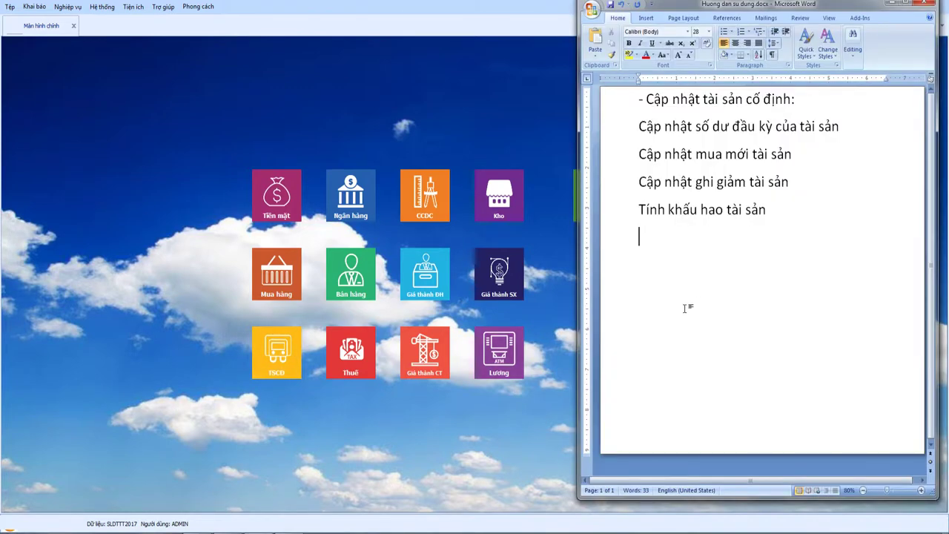
key(Return)
text(Khi myu)
key(BackSpace)
key(BackSpace)
text(ua)
key(shift+Home)
key(BackSpace)
key(BackSpace)
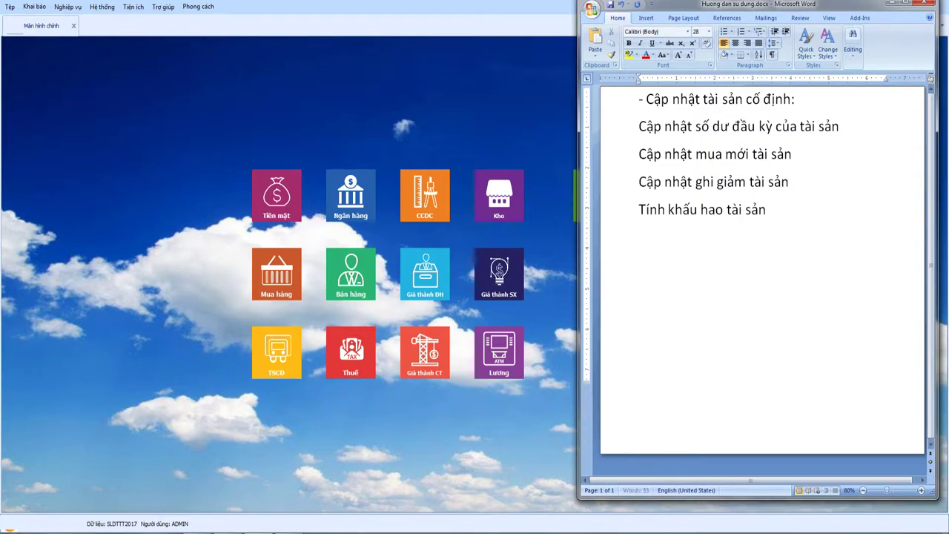
Step: Add the second heading "- Mua mới tài sản:" below the depreciation line
key(Return)
text(- Mua mơi)
text(s tafi)
text( sanr)
text(:)
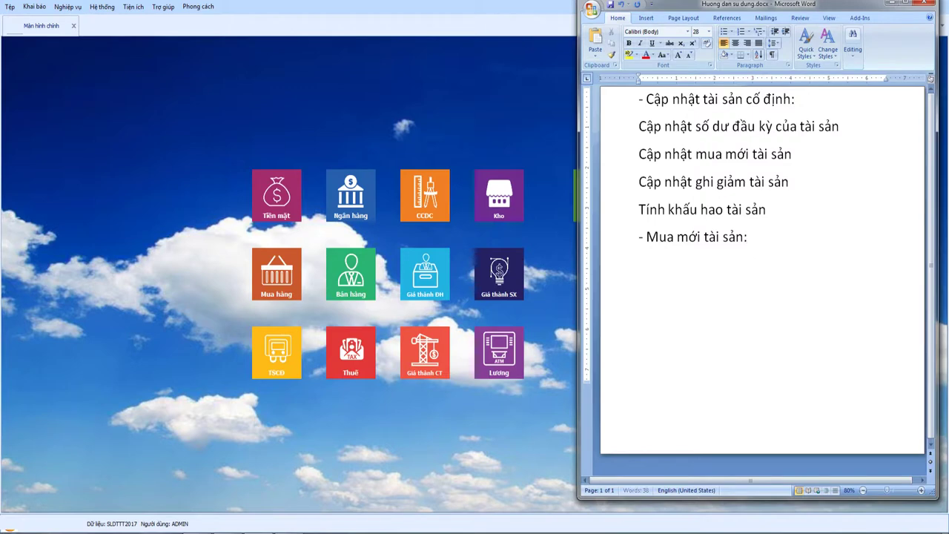
Step: Write the line "Thời điểm các bạn bắt cập nhật số liệu vào phần mềm:" under the "Mua mới tài sản" heading
key(Return)
text(Thời điểm ca)
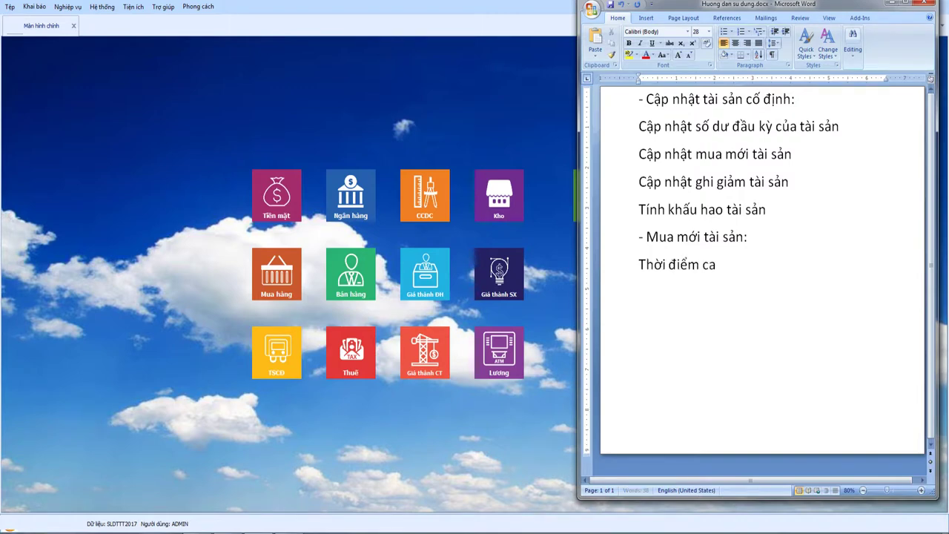
text(c bạn băt cập nhật)
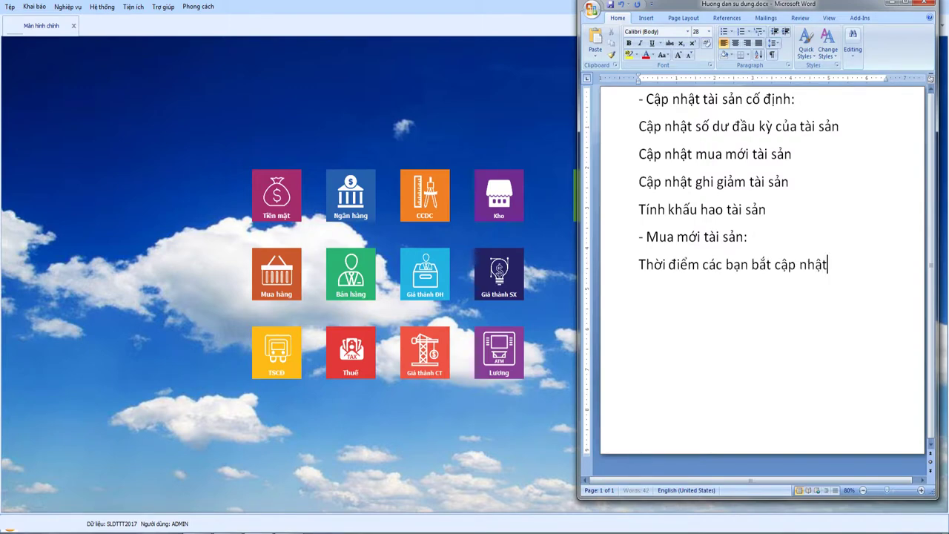
text( sô liêu vào phần me)
text(m:)
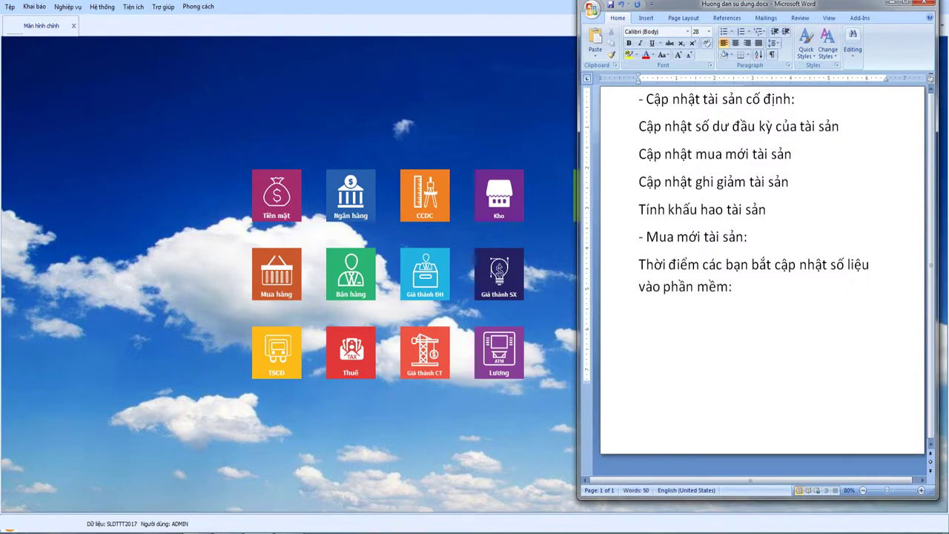
Step: Add two separate label lines, "Số dư:" and "Phát sinh:", at the end of the document
key(Return)
text(Số)
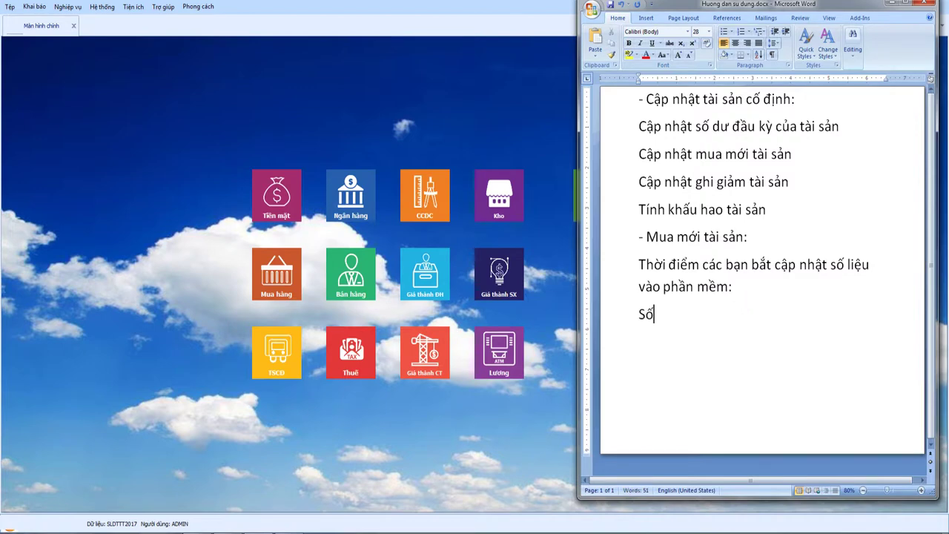
text( dư:)
key(Return)
text(Phát sinh:)
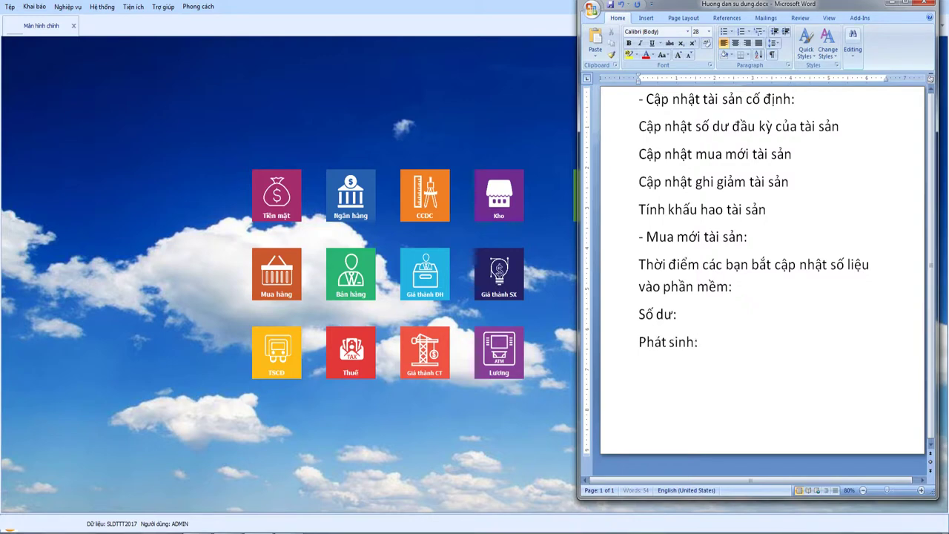
key(Return)
Step: Complete the "Số dư:" line with "Chúng ta nhập vào phần mềm bắt đầu từ 01/01/2017"
click(639, 342)
click(638, 313)
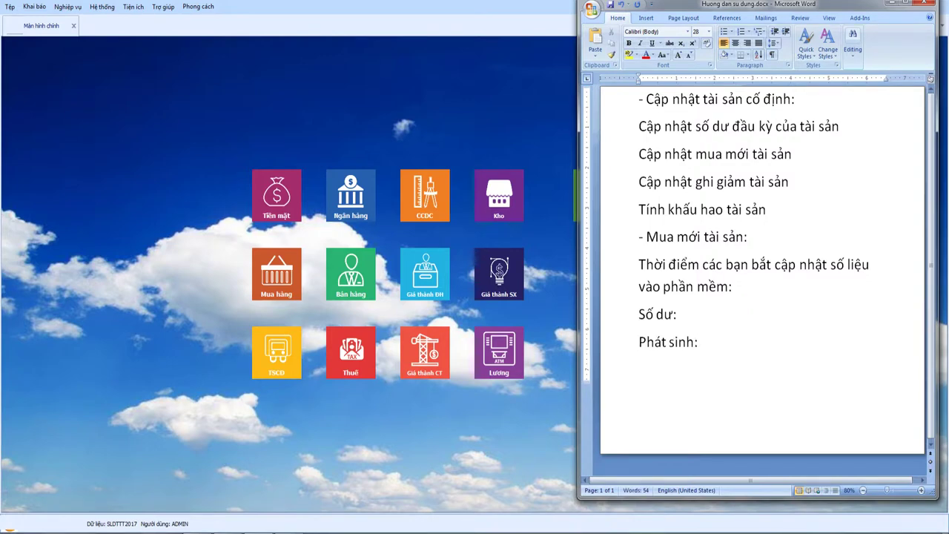
text(Chúng ta nhập vào p)
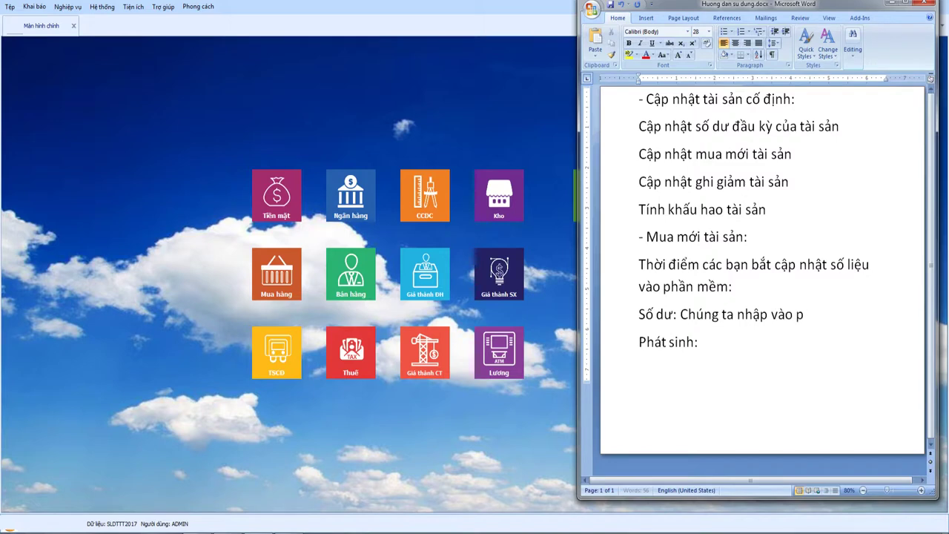
text(haần mềm bắt đầu)
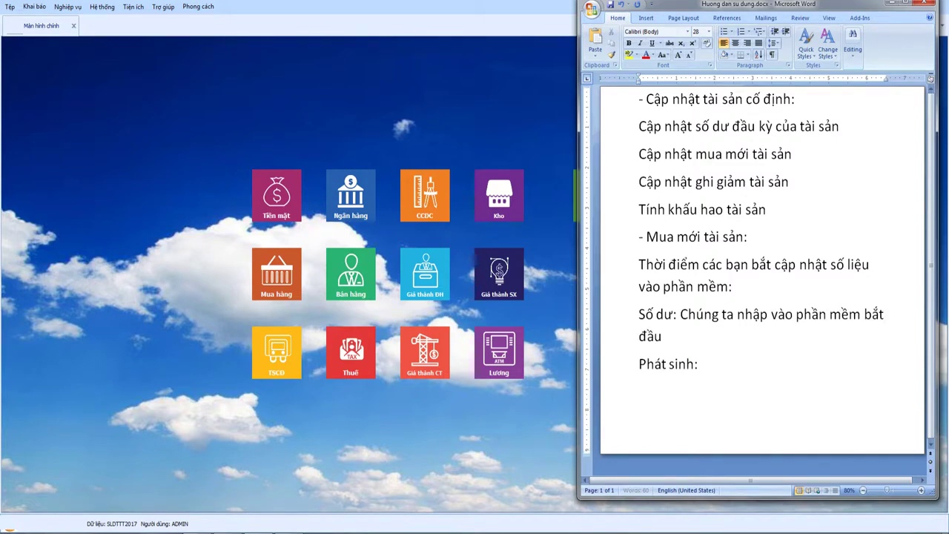
text( từ 01/01/2017)
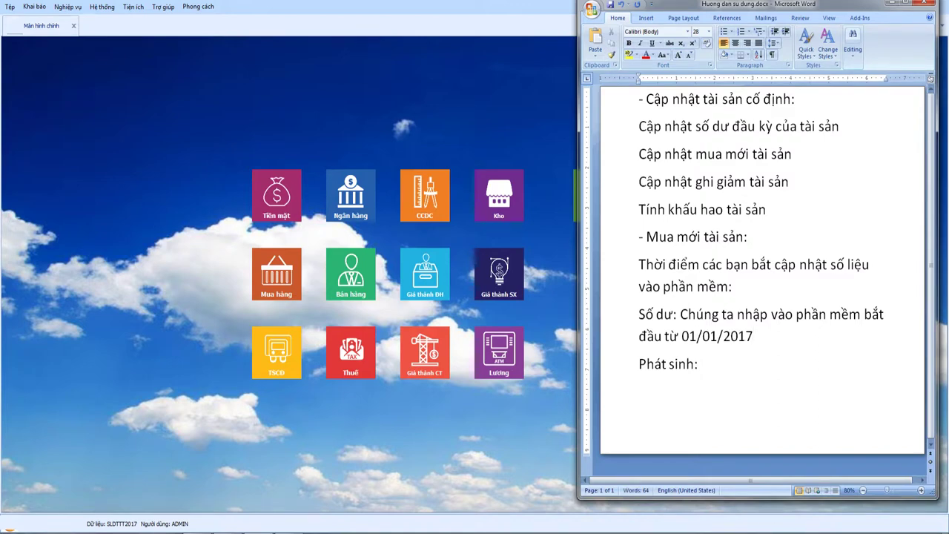
Step: Add the line "Những cái tài sản trước đó được coi là số dư đầu" directly below the "Số dư:" paragraph
key(Return)
text(Những)
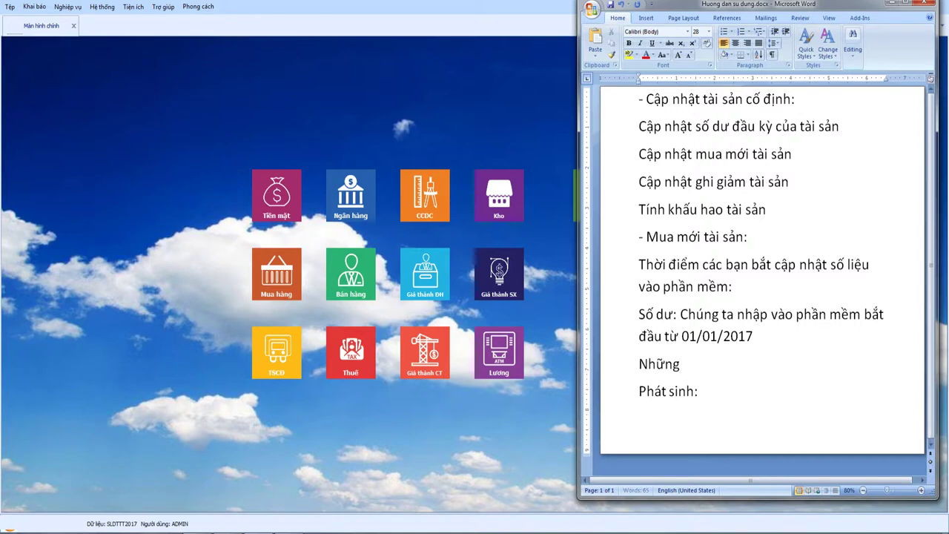
text( cái tài sa)
text(n trươ)
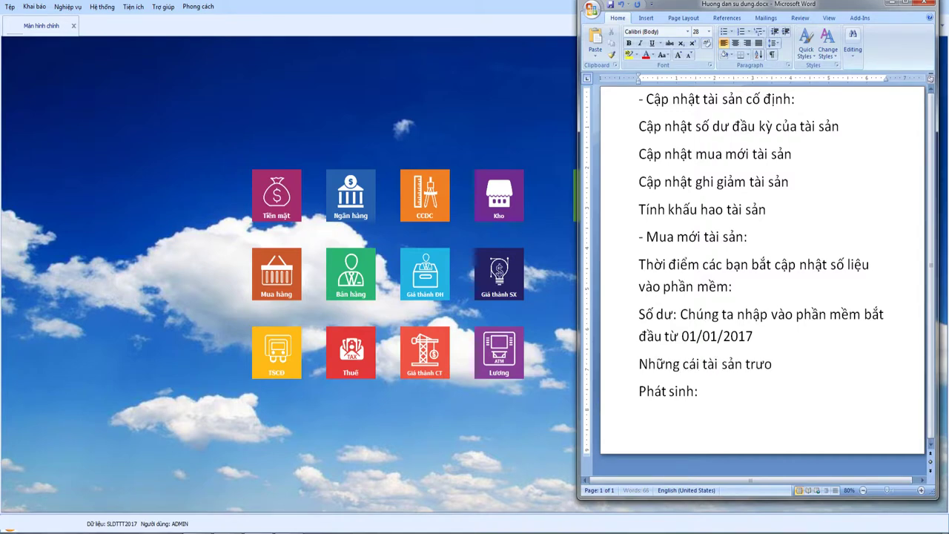
key(BackSpace)
text(ớc đó k)
key(BackSpace)
text(đươc coi l)
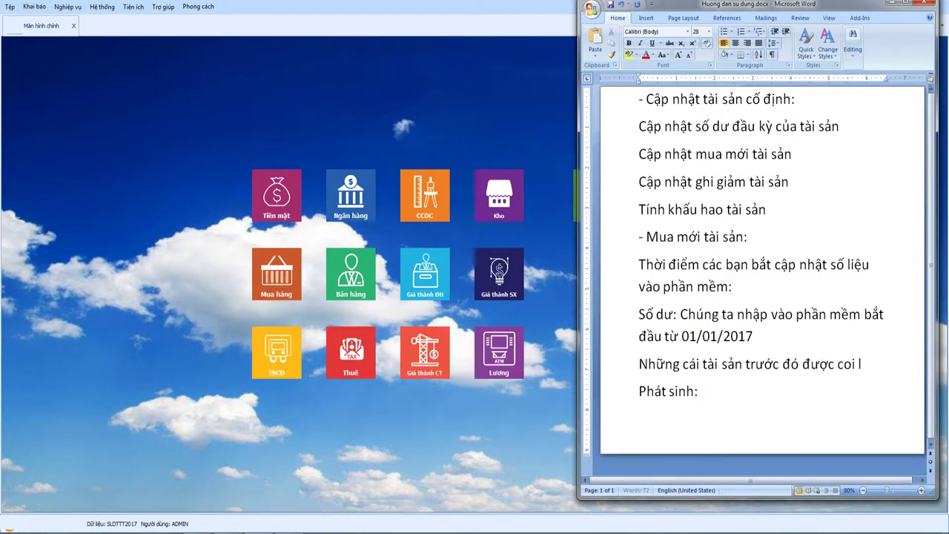
text(à số dư đầu)
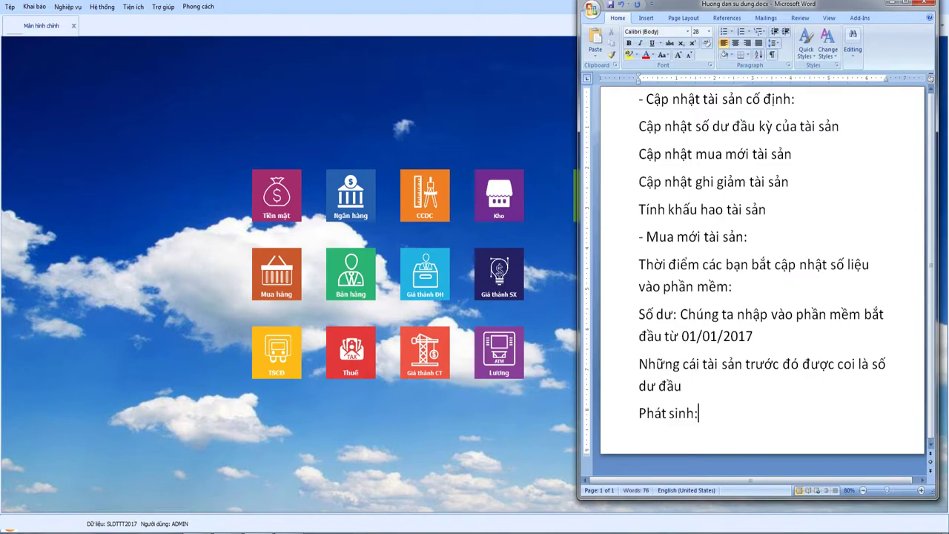
Step: Delete the "Phát sinh:" label line at the end of the document
key(Return)
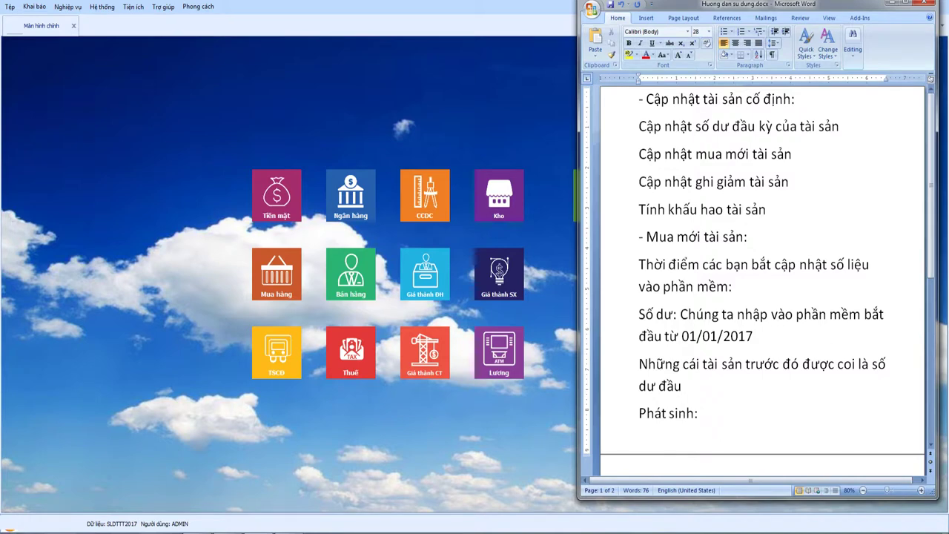
key(Up)
key(Down)
key(Up)
key(shift+End)
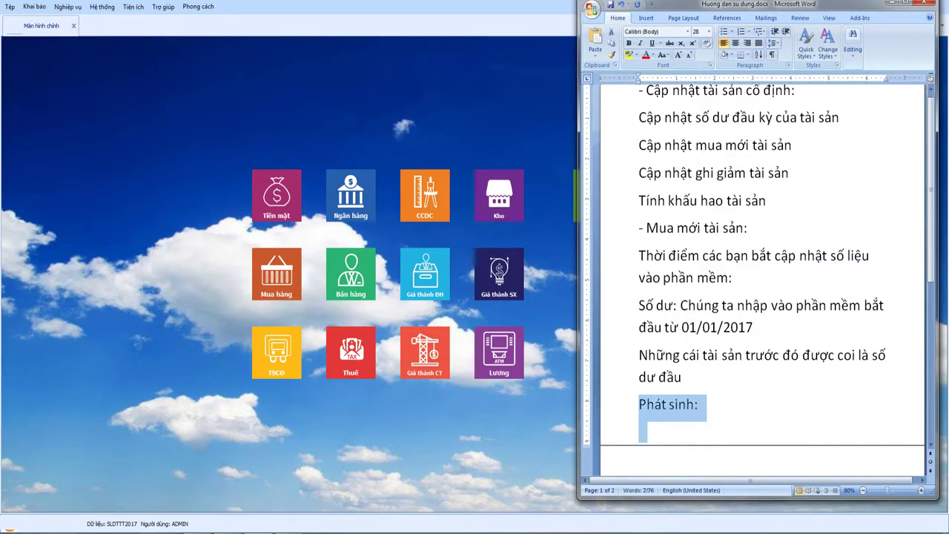
key(Delete)
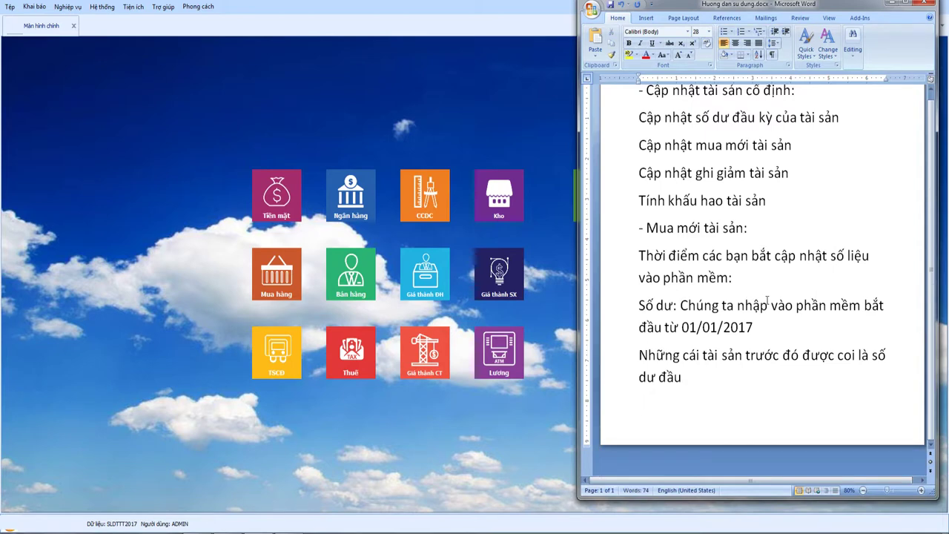
Step: Begin a new closing paragraph with "Khi khai báo tài sản cố định, ngày mua quyết định thời"
text(Khi k)
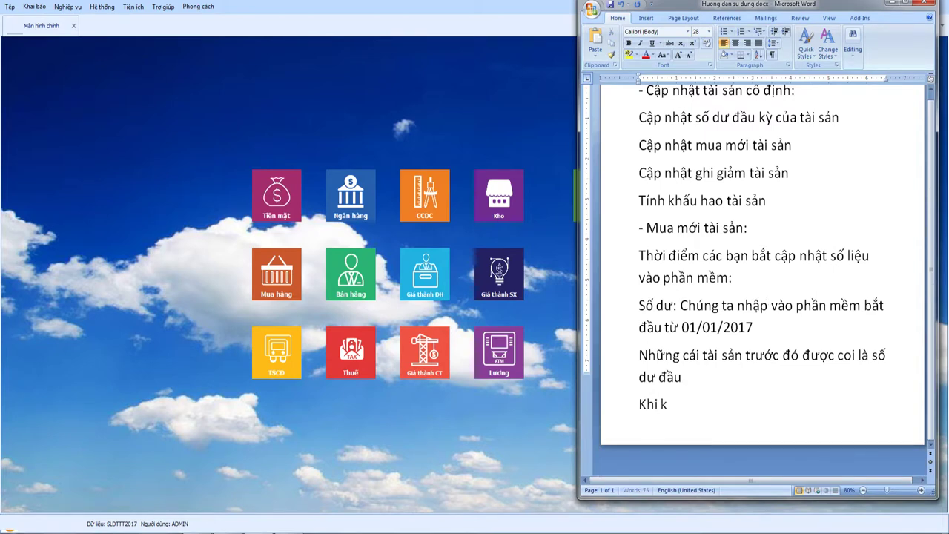
text(hai báo tài sản)
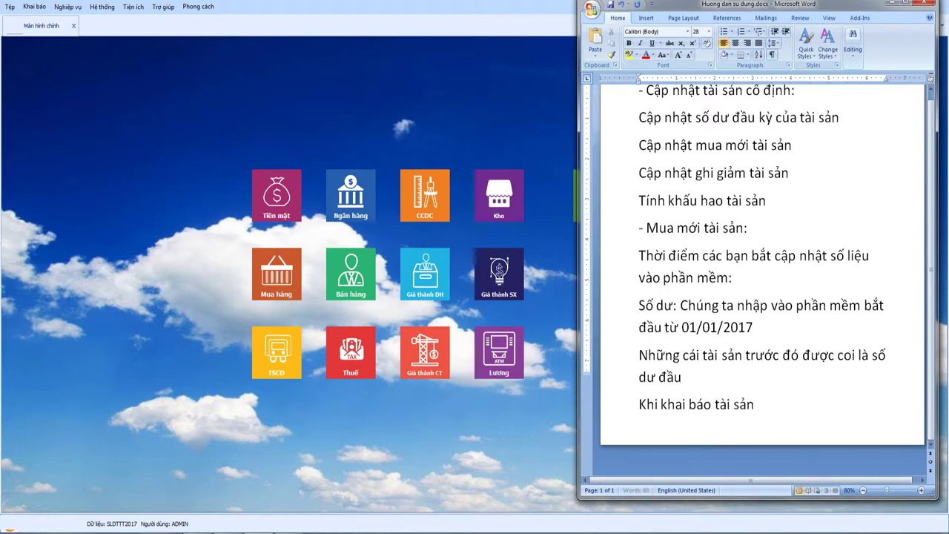
text( cố địn)
text(h, ng)
text(ày mu)
text(a quyết ddib)
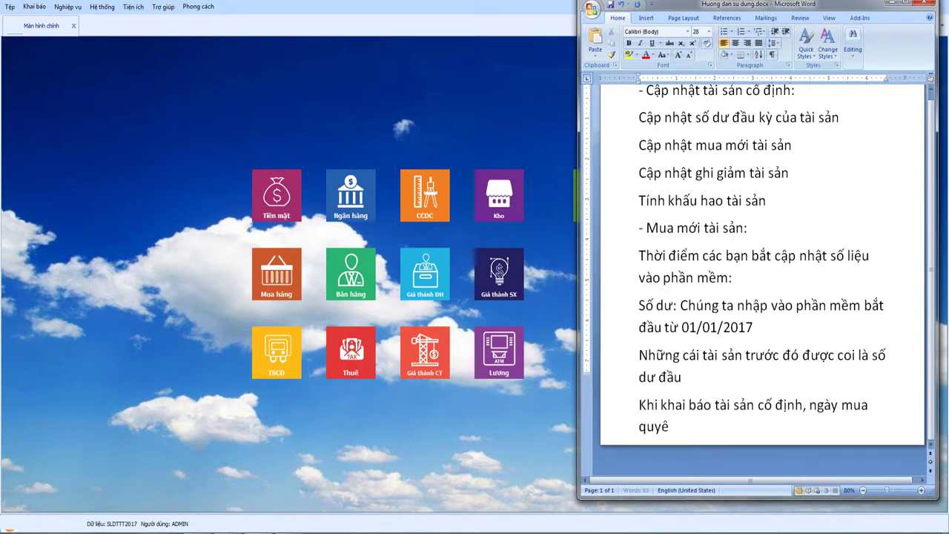
key(BackSpace)
key(BackSpace)
key(BackSpace)
key(BackSpace)
text(định thơ)
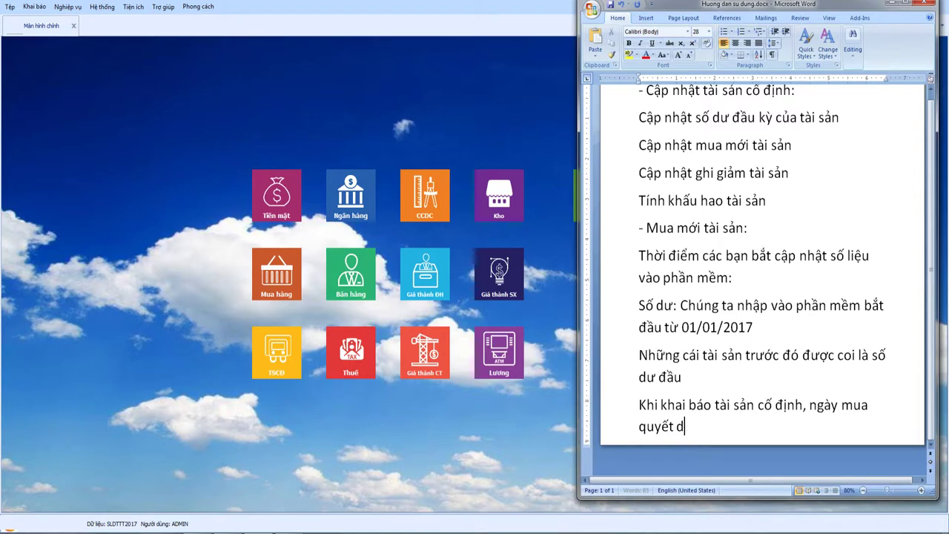
text(i)
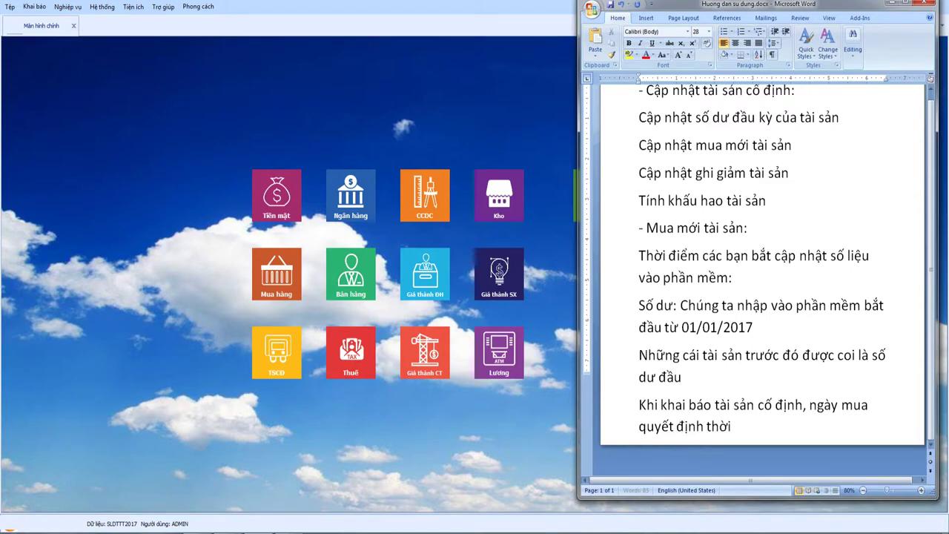
Step: Complete the sentence on the purchase date with "điểm tài sản là số dư hay là mua mới:"
text( điểm tài sản là)
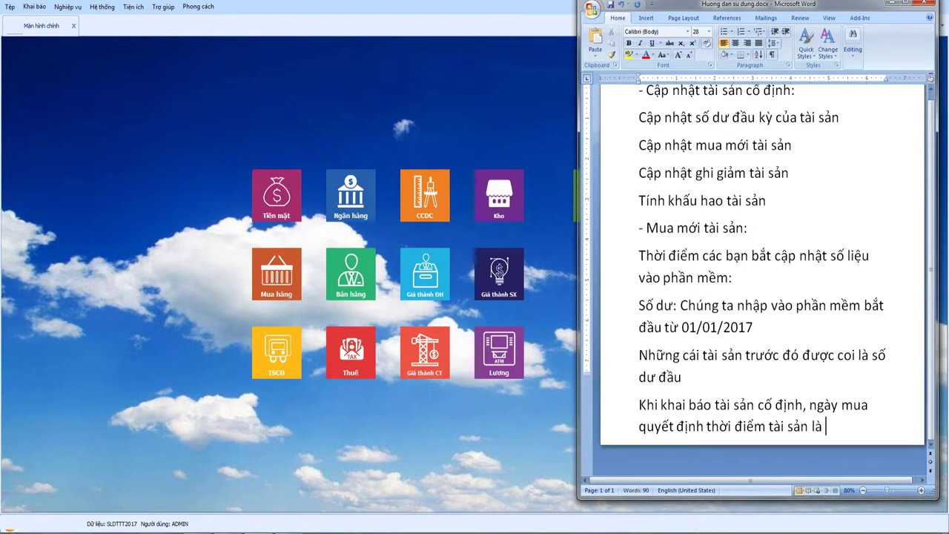
text(sud)
key(BackSpace)
key(BackSpace)
text(ôs dư)
text(hay)
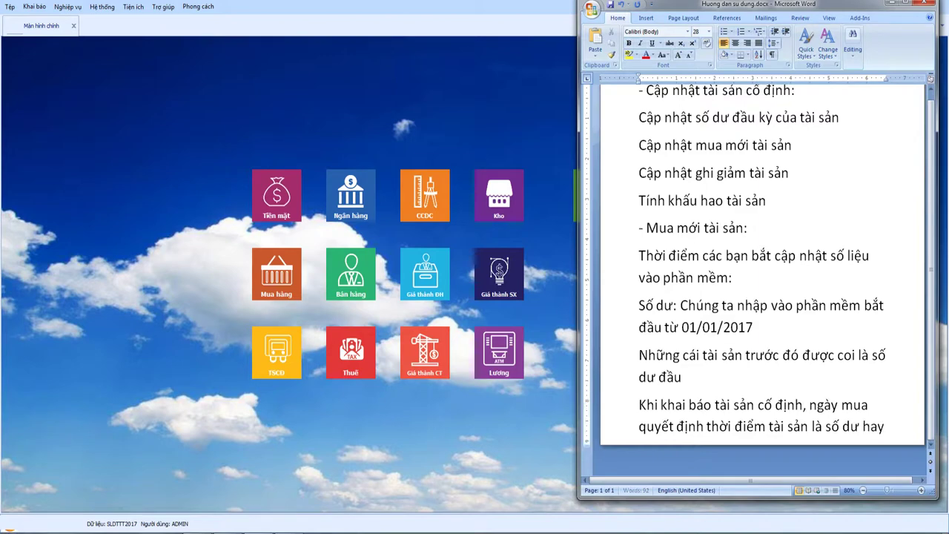
text( là mua mới:)
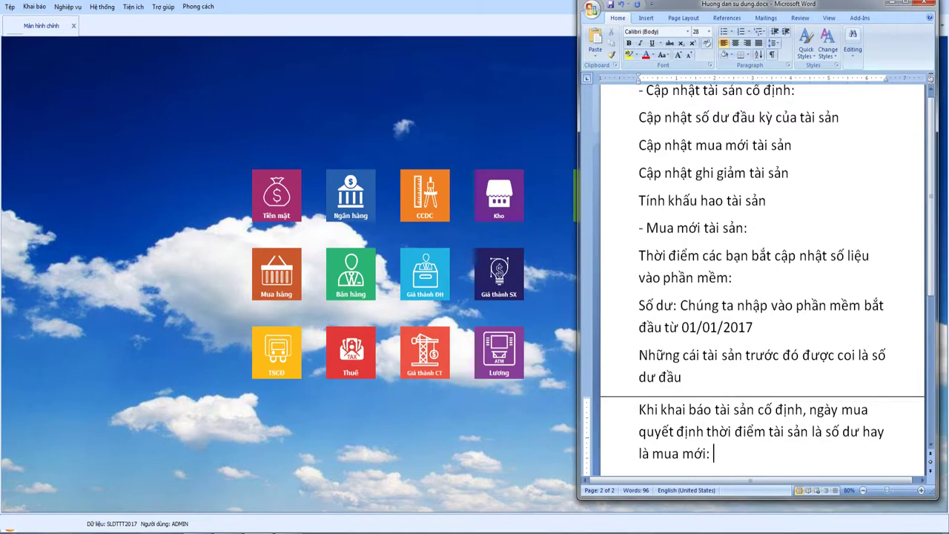
Step: Add the example line "Chúng ta mua 1 tài sản vào ngày 15/02/2017:" at the end of the document
key(Return)
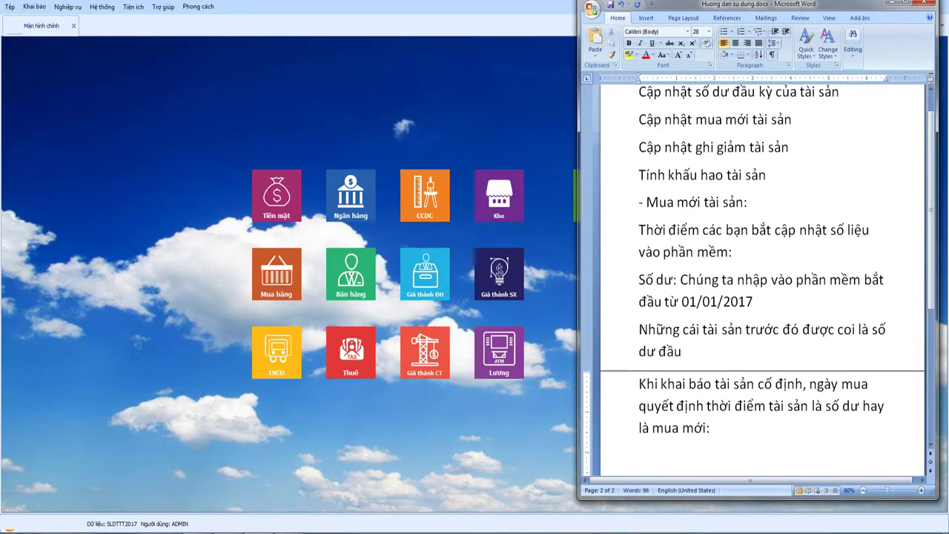
text(Chúng ta mua 1 tài san)
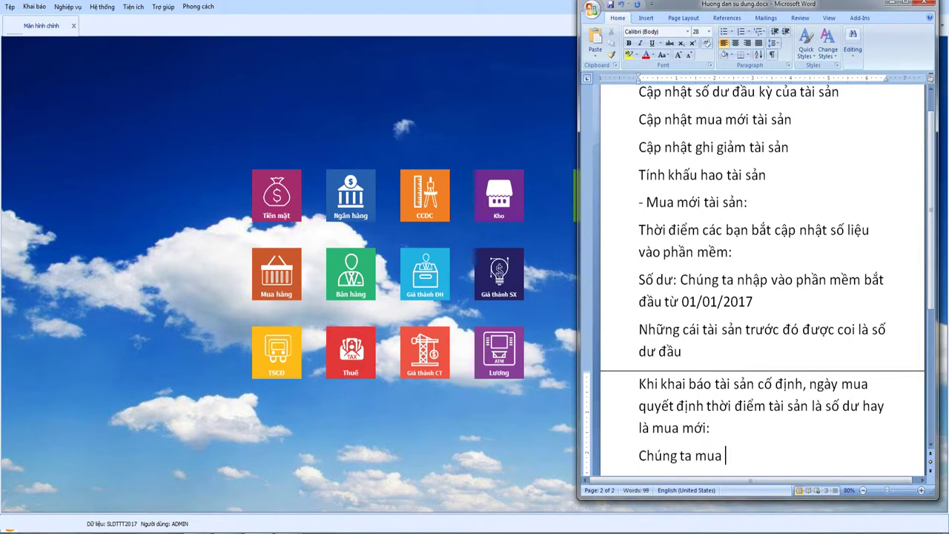
text(r )
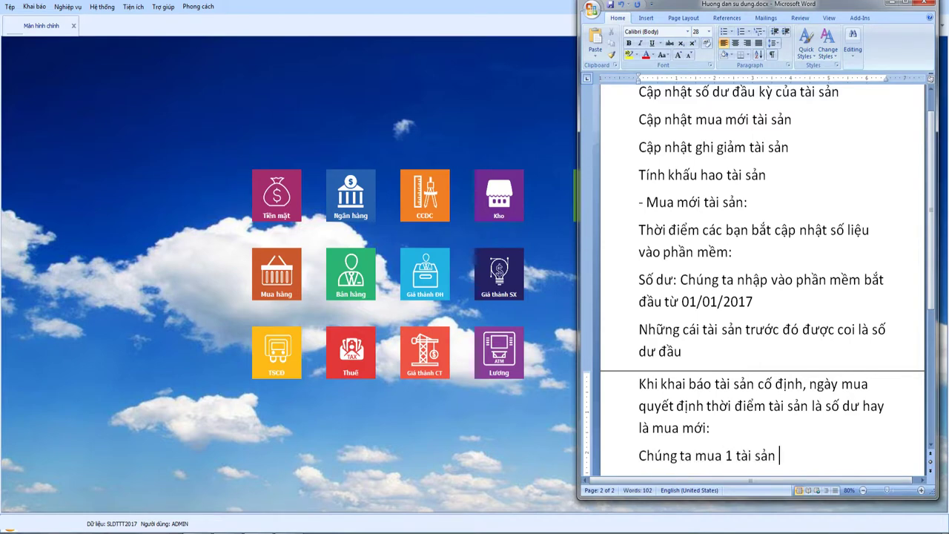
text(vào ngày 15/02)
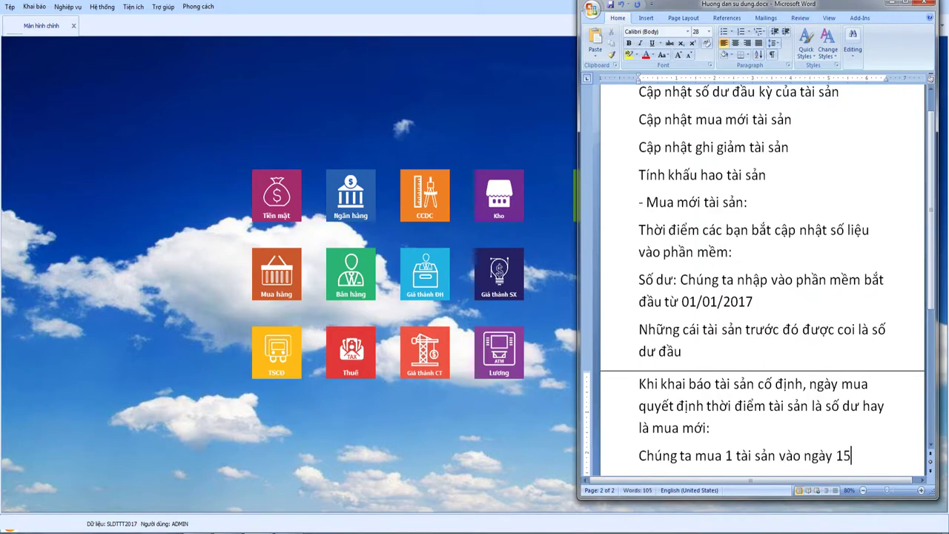
key(BackSpace)
key(BackSpace)
text(02/2017)
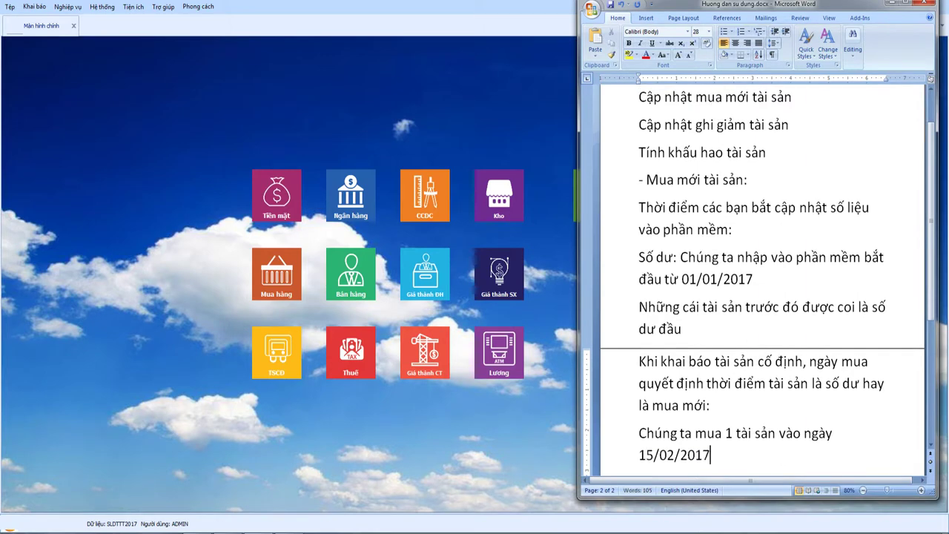
text(:)
Step: Add the line "Phương pháp tính khấu hao theo đường thẳng:" below the purchase example
key(Return)
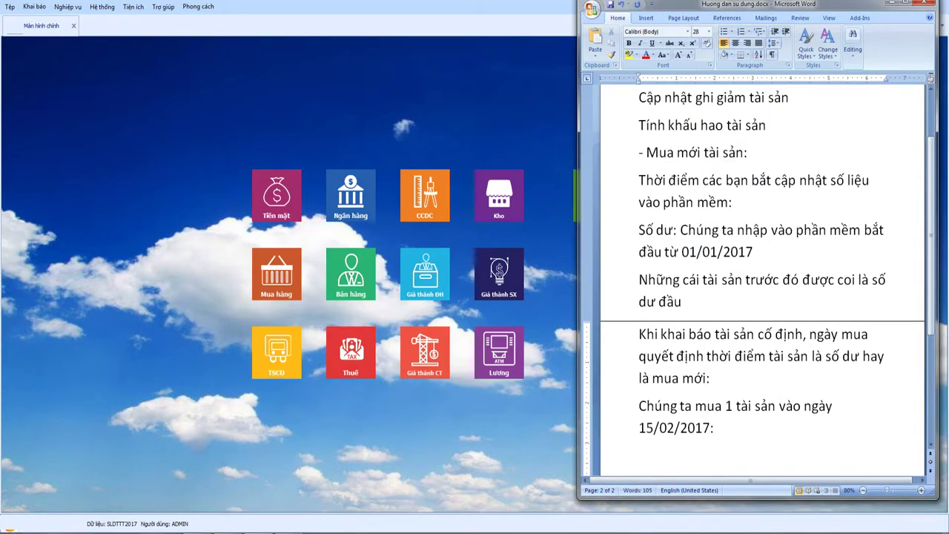
text(Phương pháp tính kha)
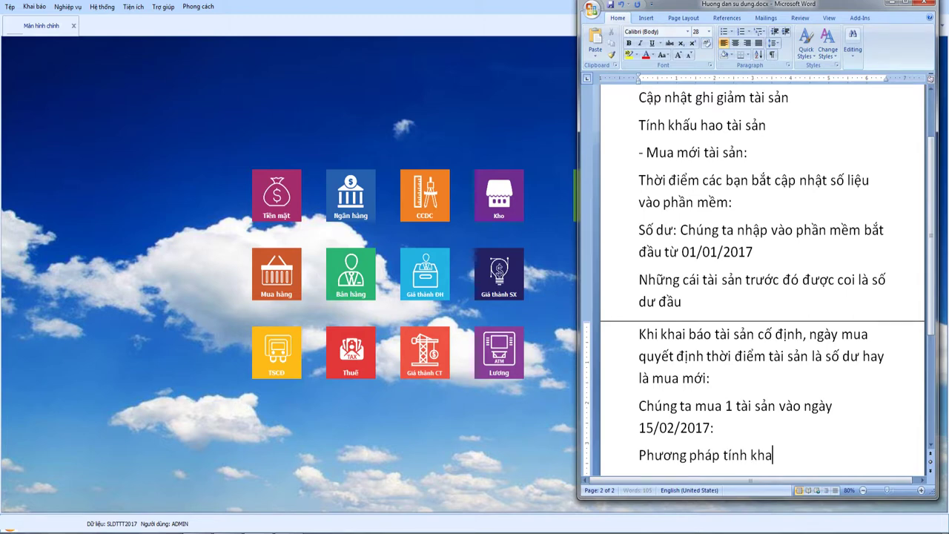
text(ayus)
key(BackSpace)
text(us)
key(BackSpace)
key(BackSpace)
text(au hao theo đường)
text( thawngr)
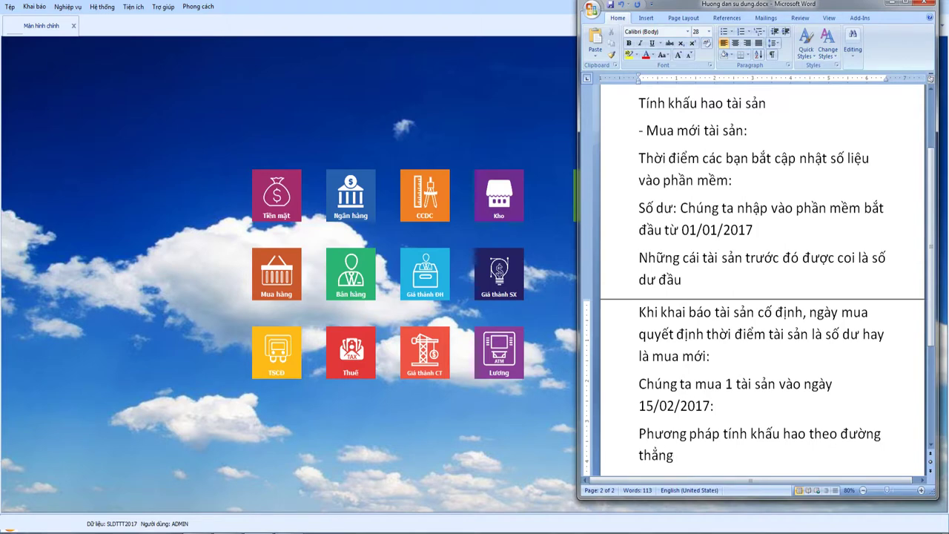
text(:)
Step: Begin a new paragraph below the depreciation method with "Trong tháng 2 tháng phát sinh tài sản"
key(Return)
text(Trong)
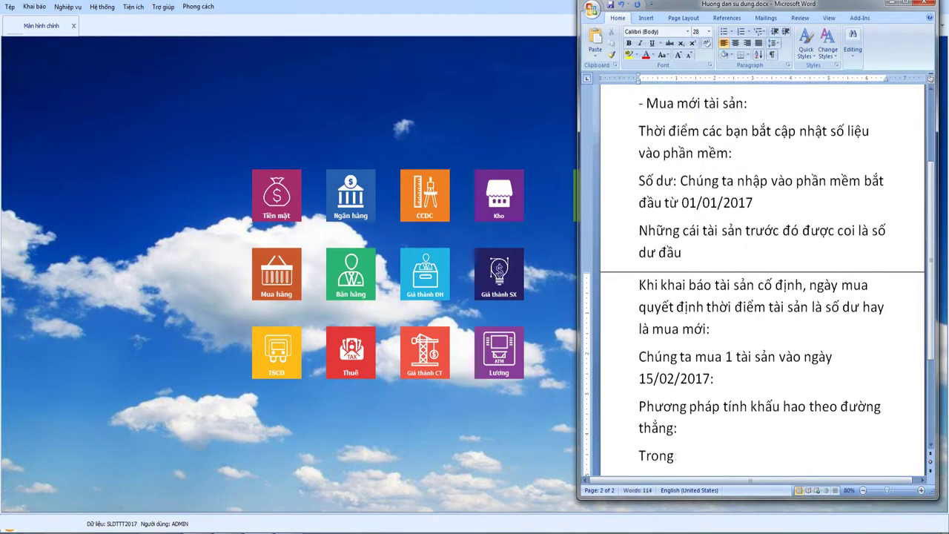
text( tháng 2 chi)
key(BackSpace)
key(BackSpace)
key(BackSpace)
text(tháng phát)
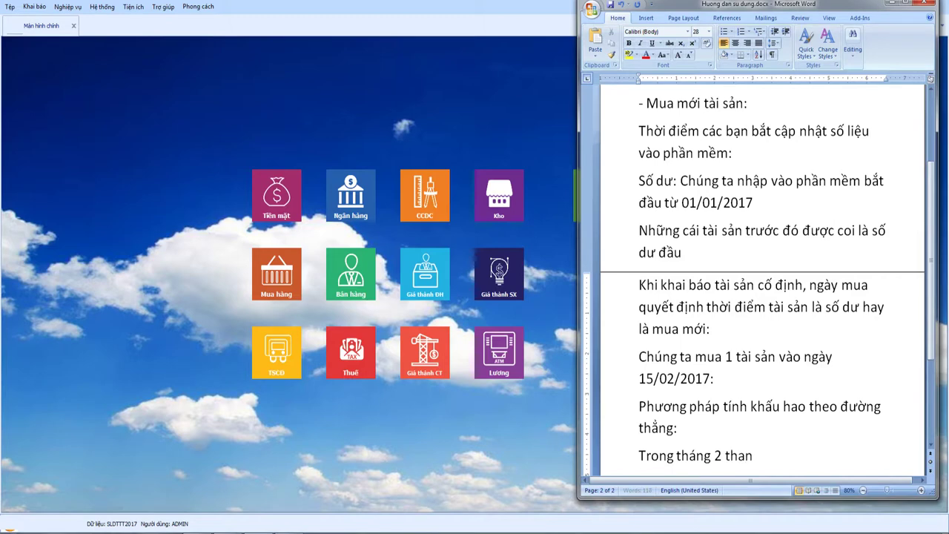
text( sinh ta)
text(i sản)
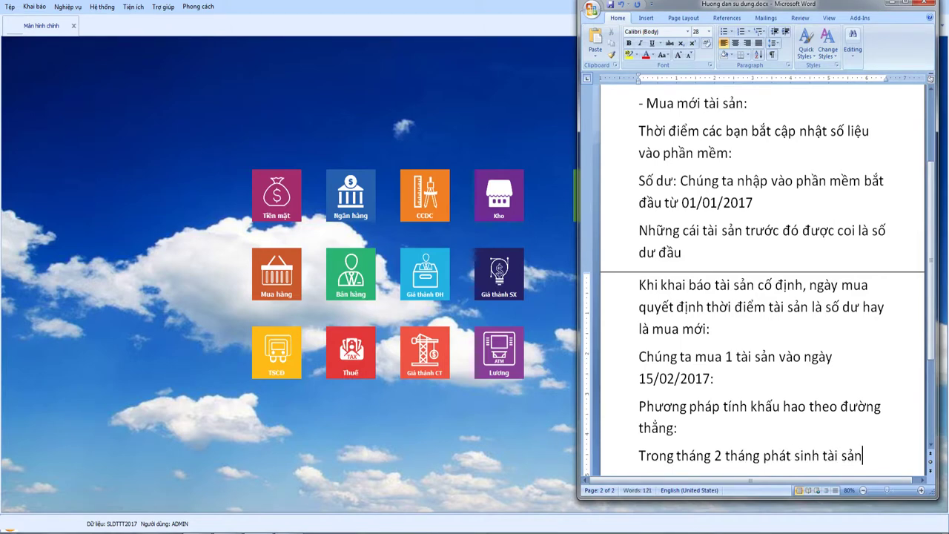
Step: Continue the February paragraph with ": nó chỉ được tính khấu hao từ ngày 15 đến ngày 28 cho năm đấy"
text( nó đ)
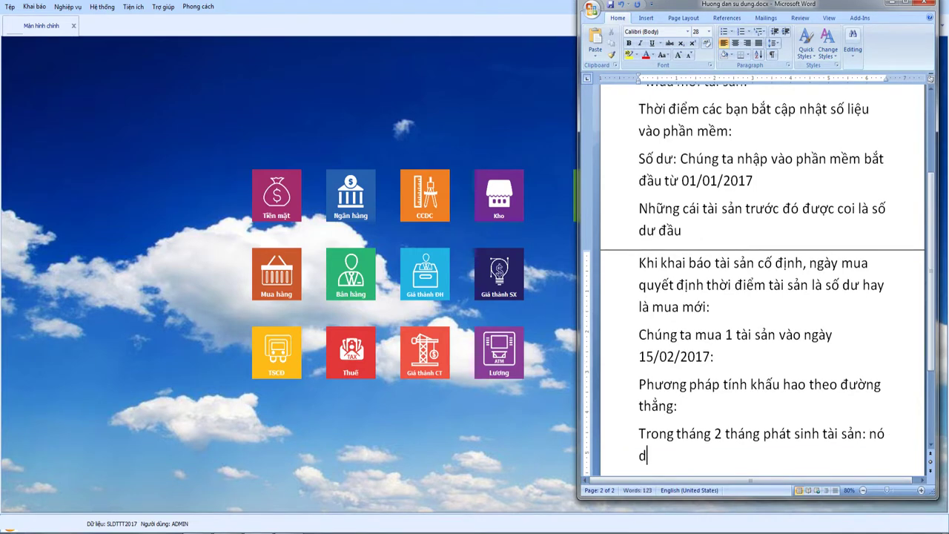
key(BackSpace)
text(chi)
text(ỉ được ti)
text(nh khâ)
text(u hao từ)
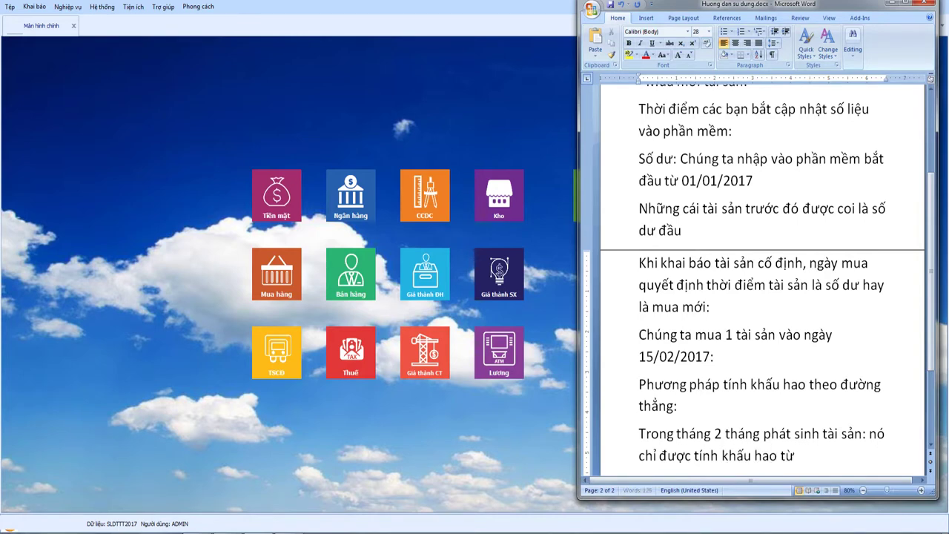
text( ngay 15 đe)
text(n ngày )
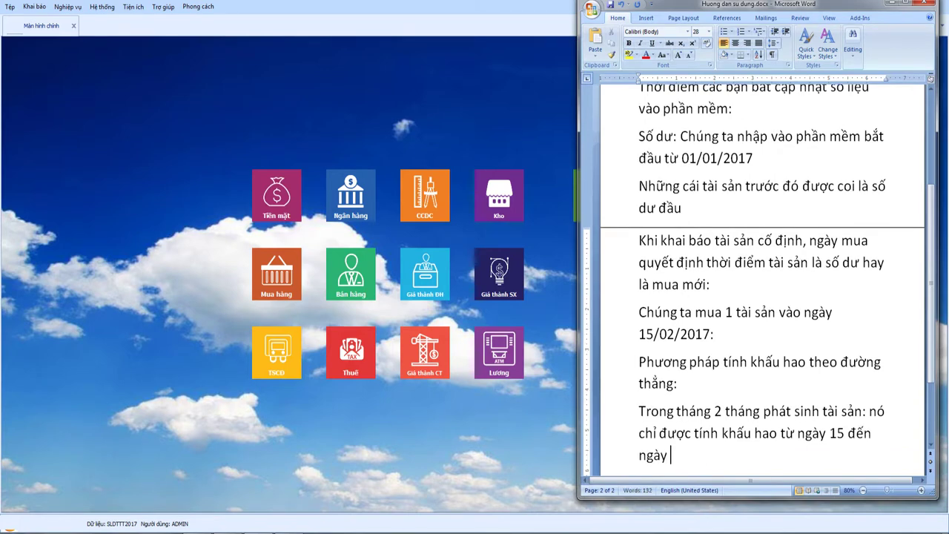
text(28 cho năm d)
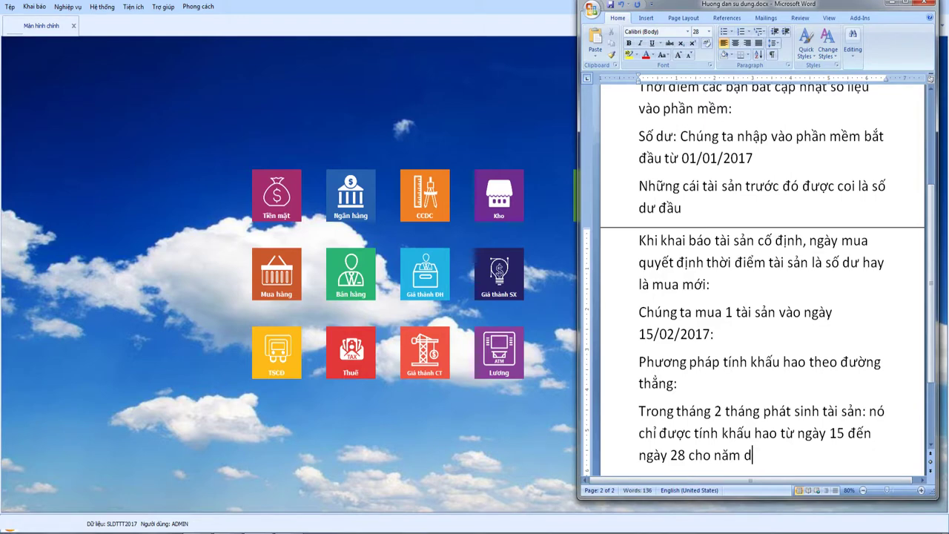
text(daays)
Step: Extend the February paragraph with ": Giá trị khấu hao 1 tháng"
text(: Giá)
text( trị khaauys)
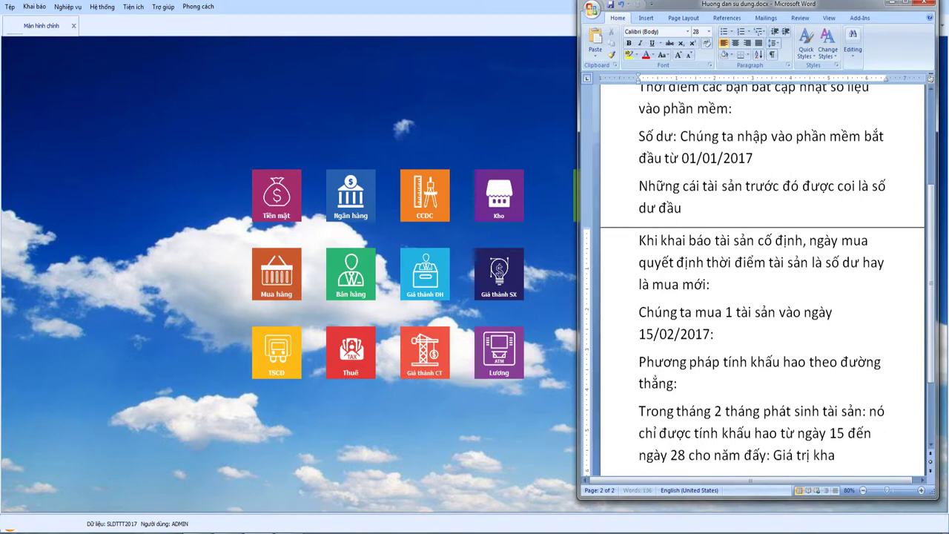
key(BackSpace)
key(BackSpace)
key(BackSpace)
key(BackSpace)
text(ấu hao )
text(1 tháng)
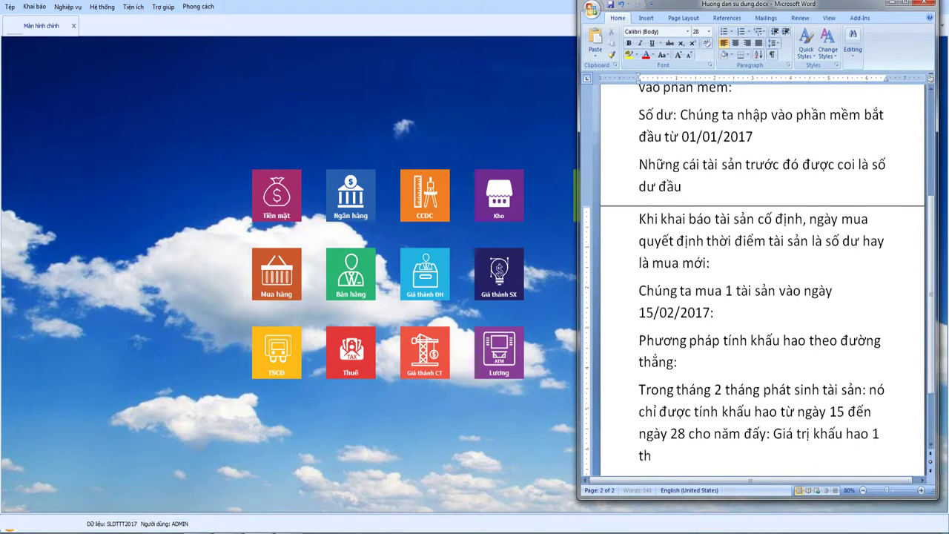
Step: Complete the February paragraph with "đầu tiên nó nhỏ hơn giá trị khấu hao từng tháng:"
text( đau tie)
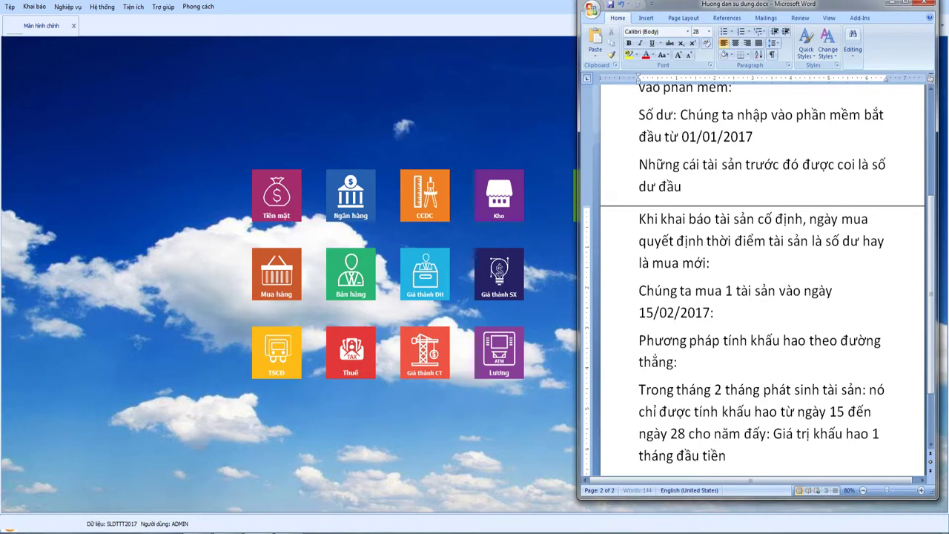
key(BackSpace)
key(BackSpace)
key(BackSpace)
text(iên nó nho)
text(ỏ hơn giá t)
text(rị khâu)
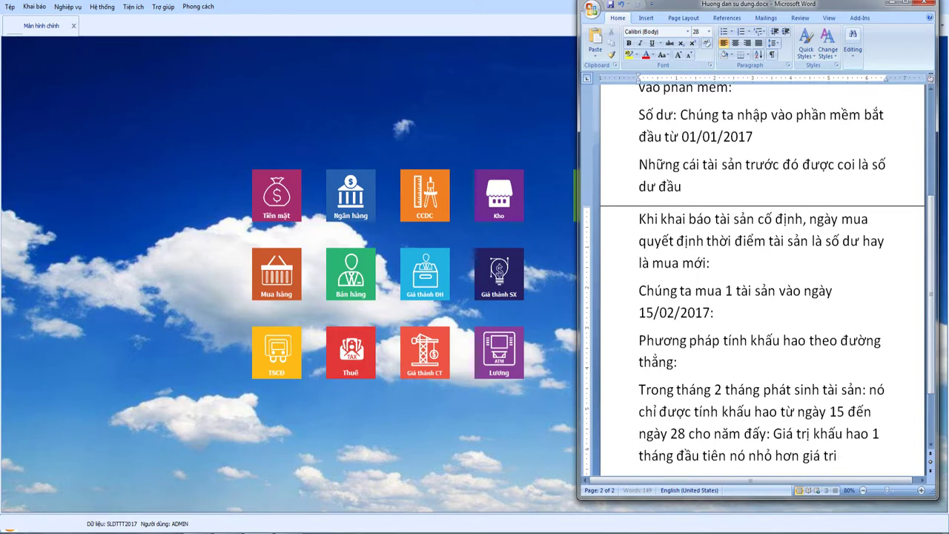
text(s hao từng)
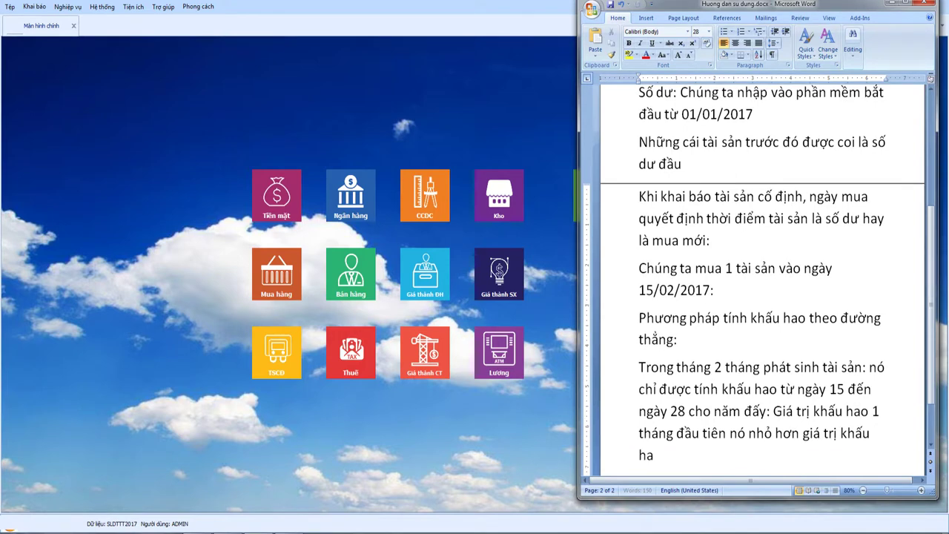
text( thagns)
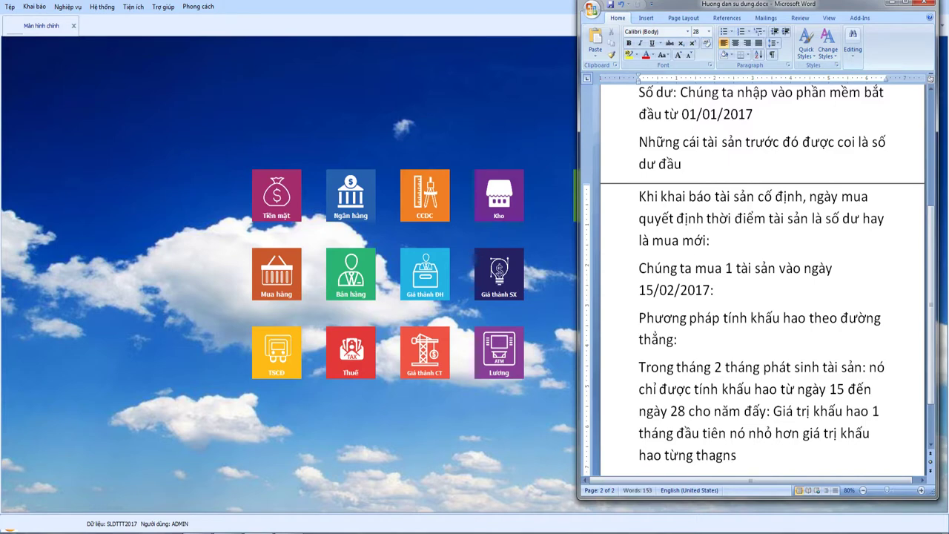
key(BackSpace)
key(BackSpace)
key(BackSpace)
key(BackSpace)
text(áng:)
Step: Add a new paragraph reading "Và nhưng tháng sau đó thì phần mềm sẽ tính tròn tháng:"
key(Return)
text(Và )
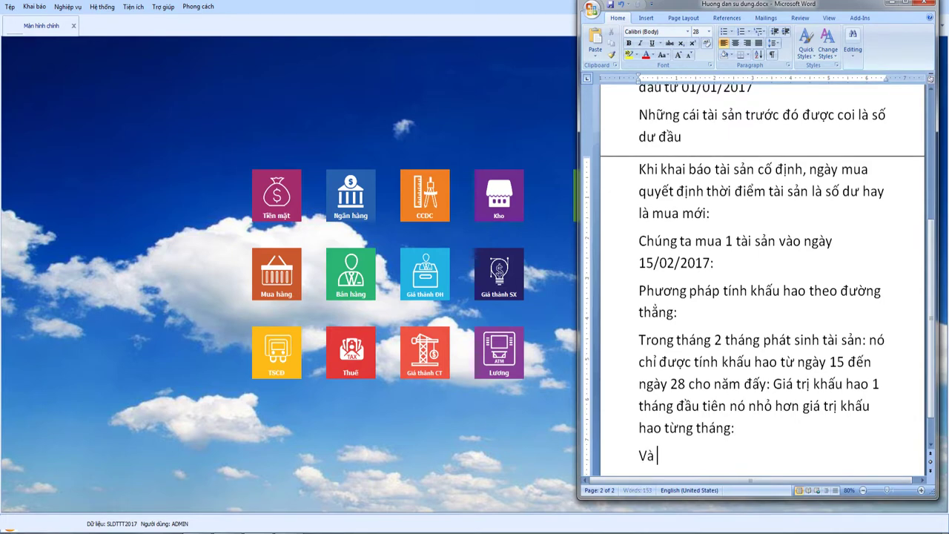
text(nhưng tháng)
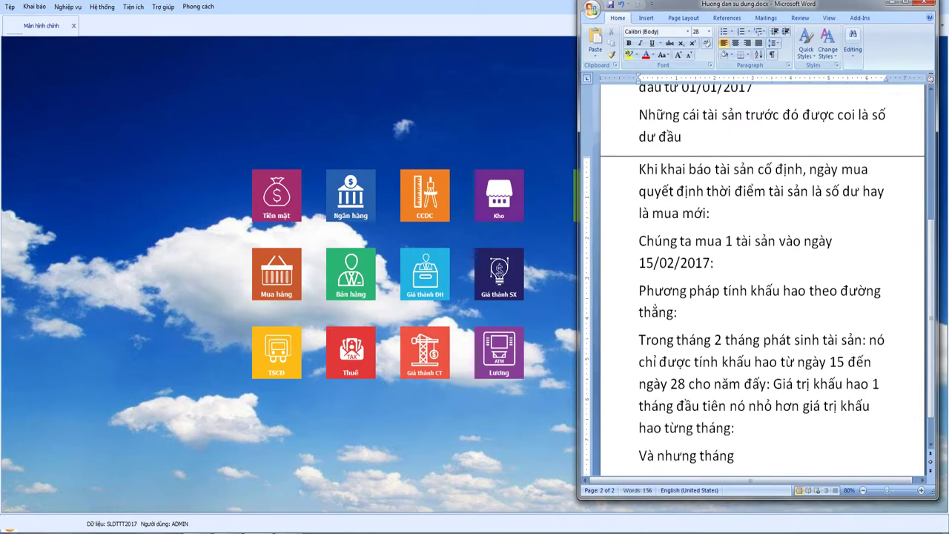
text( sau đó thì phần mềm se)
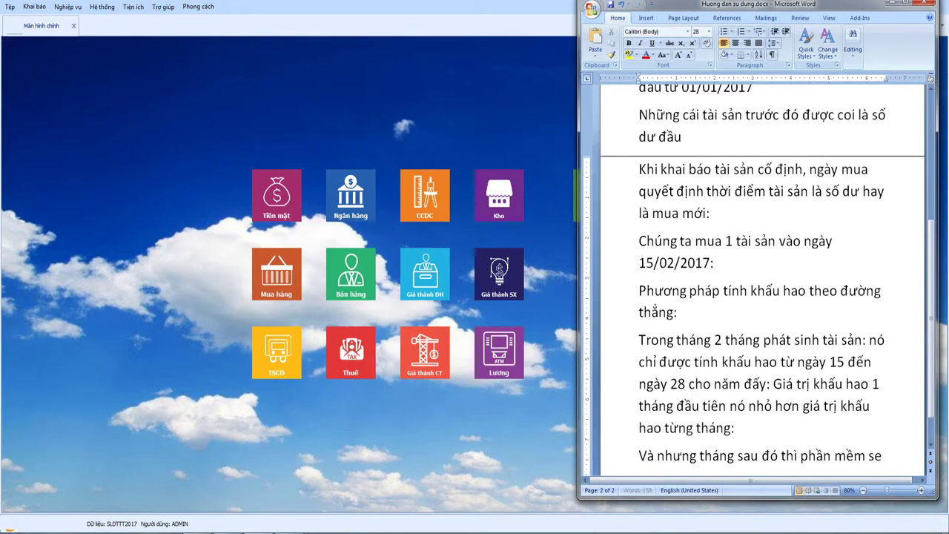
key(BackSpace)
text(ẽ tính)
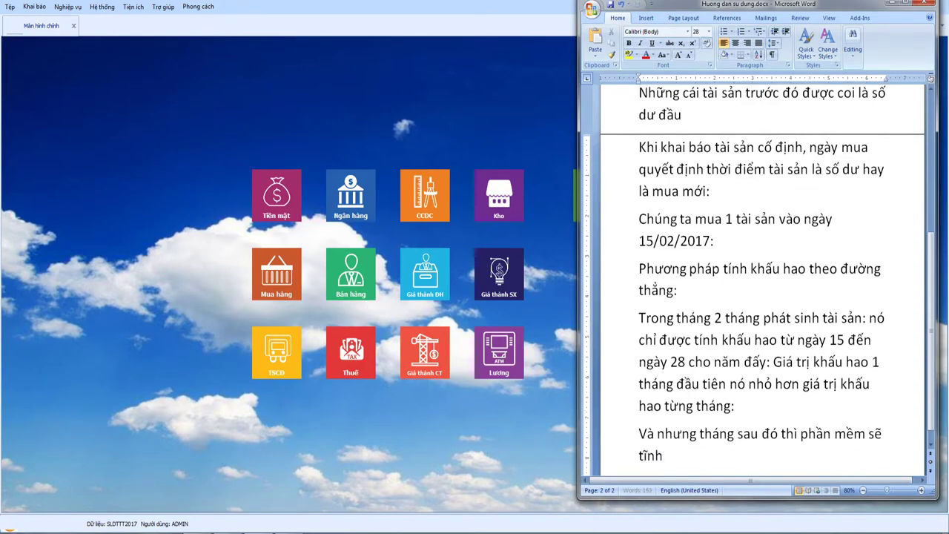
text( tròn tháng:)
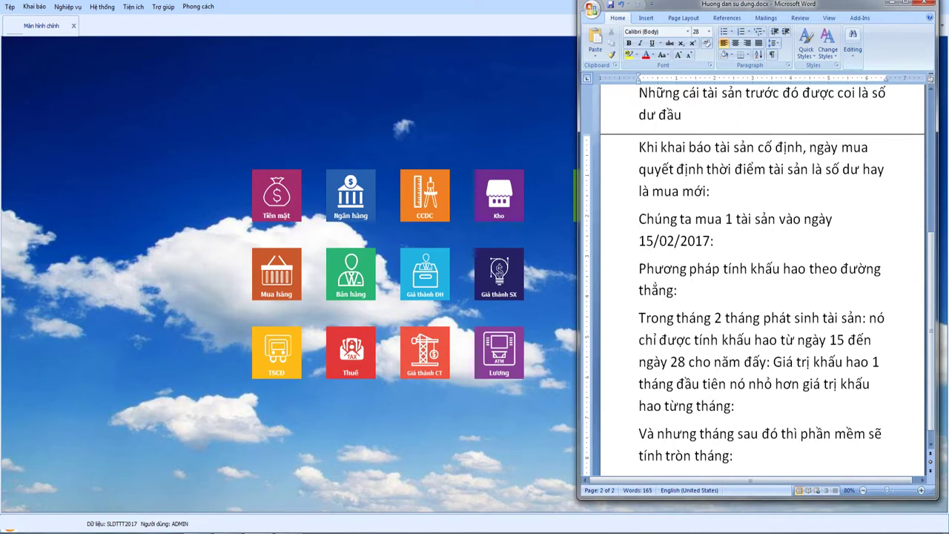
Step: Add the paragraph "Các bạn vào phần tài sản cố định để thực hiện việc ghi tăng:" and begin a new line below it
key(Return)
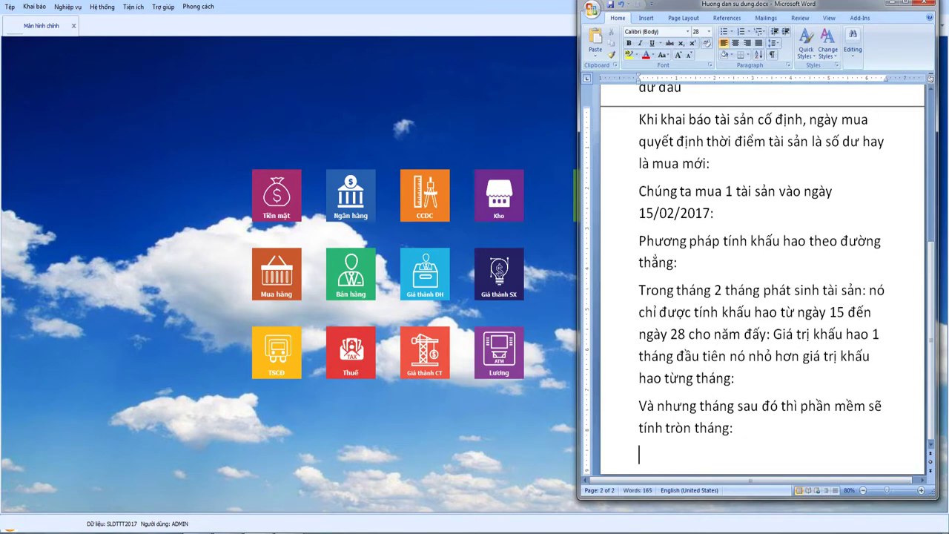
text(Các b)
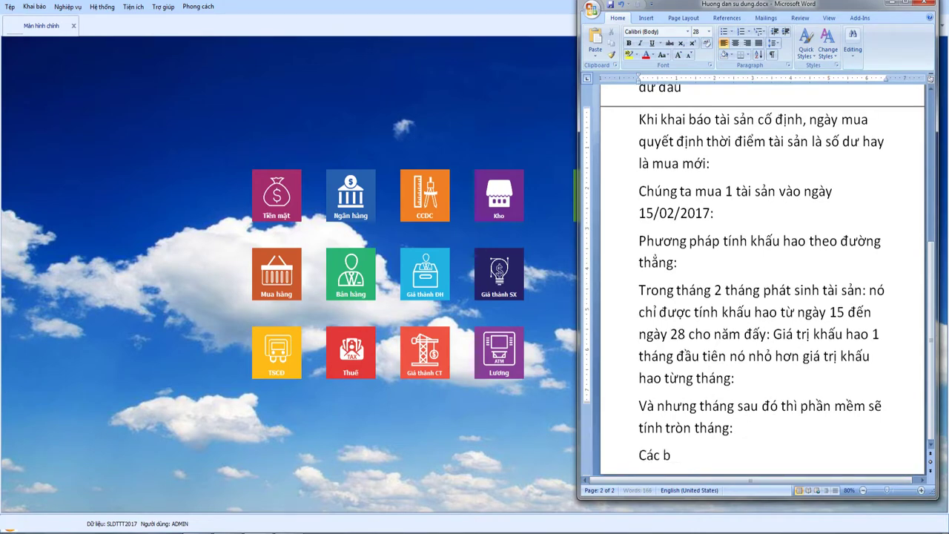
text(ạn vào phần)
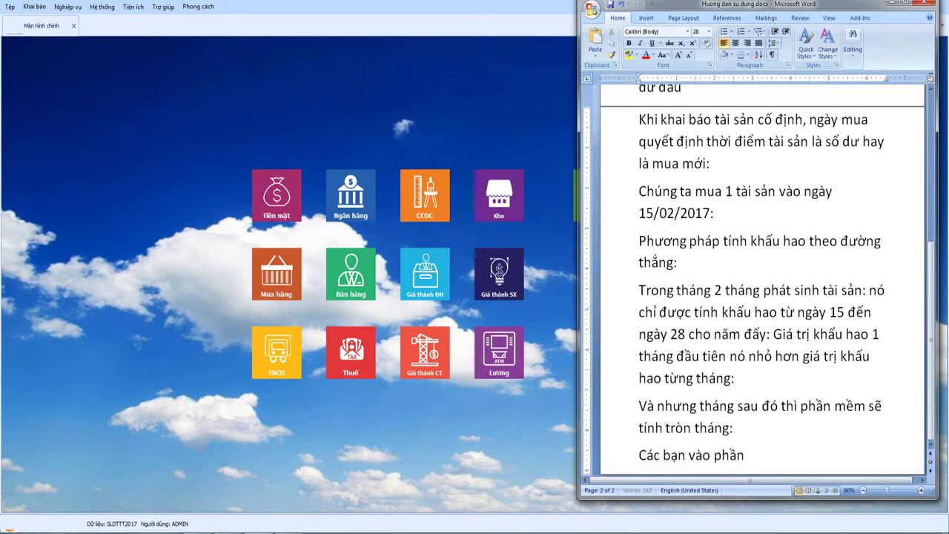
text( tai sản )
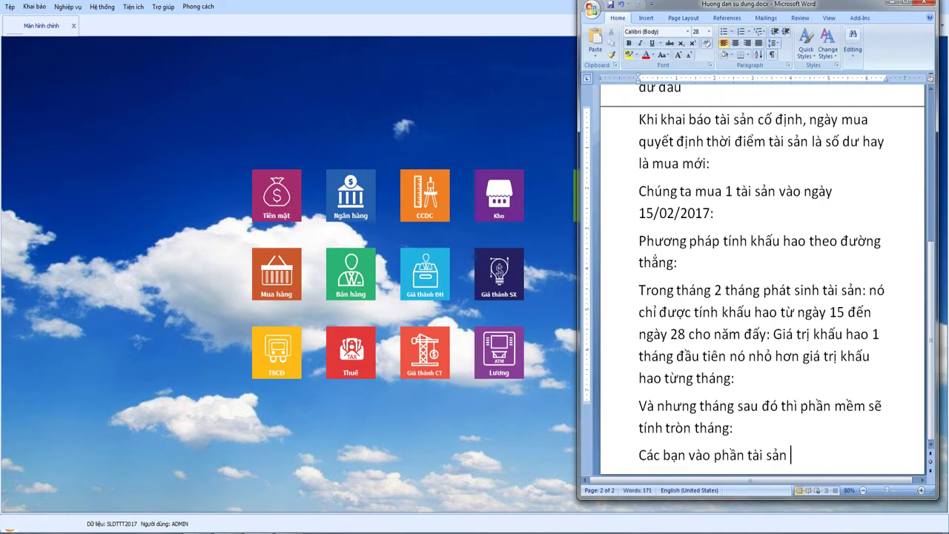
text(cố định đe)
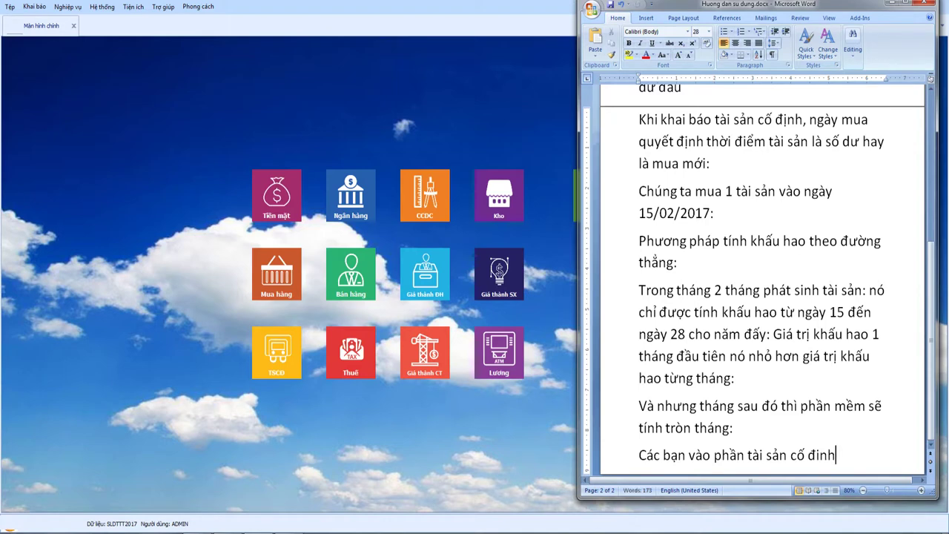
text(ể thực hiện)
text( viêc)
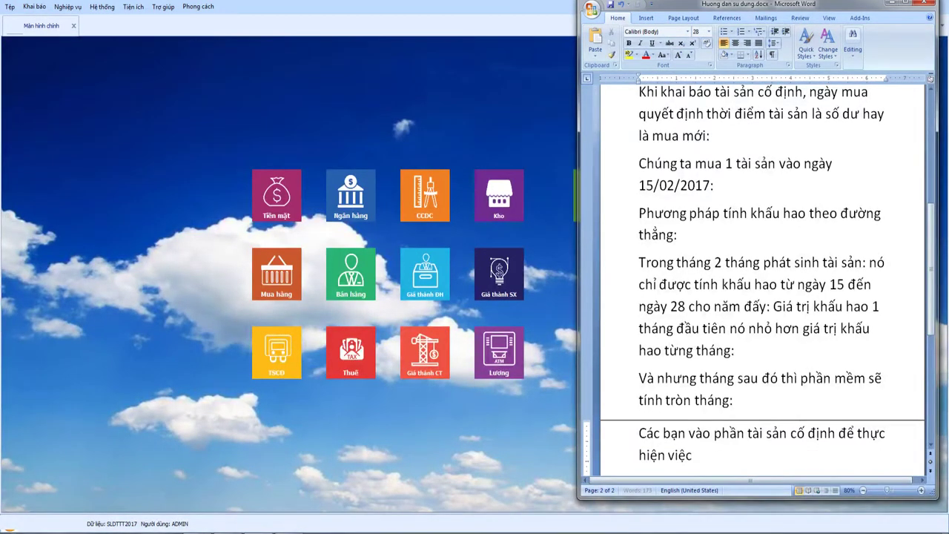
text( ghi tăng:)
key(Return)
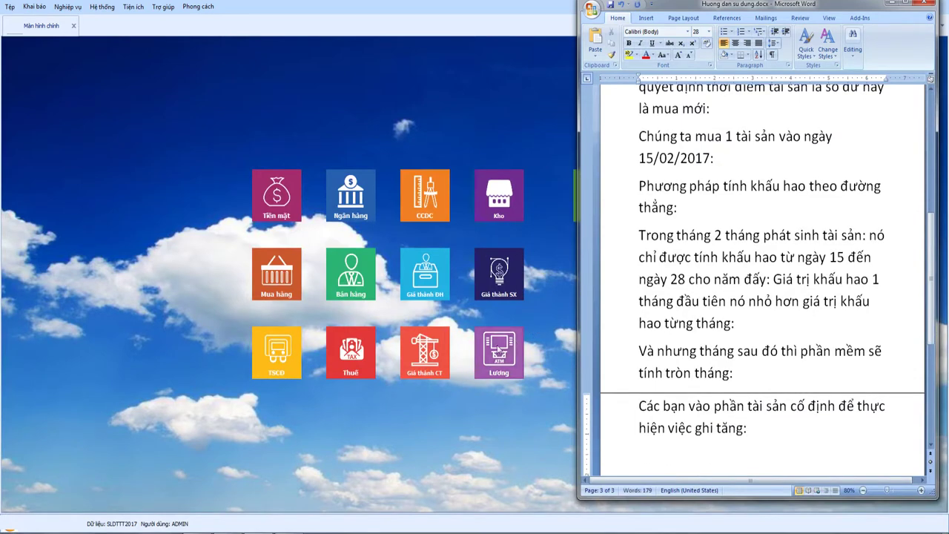
Step: Switch to the accounting software and start a new purchase voucher in the fixed asset module's Ghi tăng section
click(279, 367)
click(279, 367)
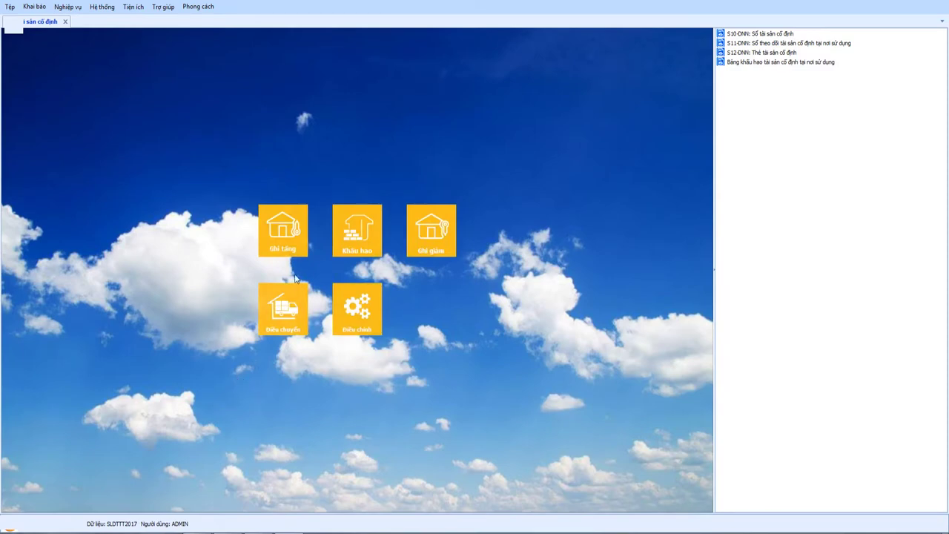
click(292, 236)
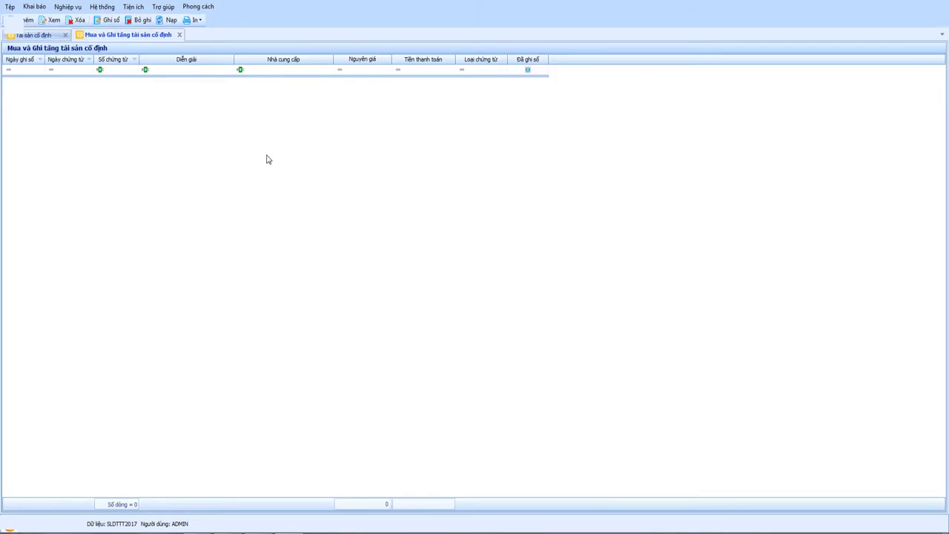
right_click(267, 158)
click(302, 159)
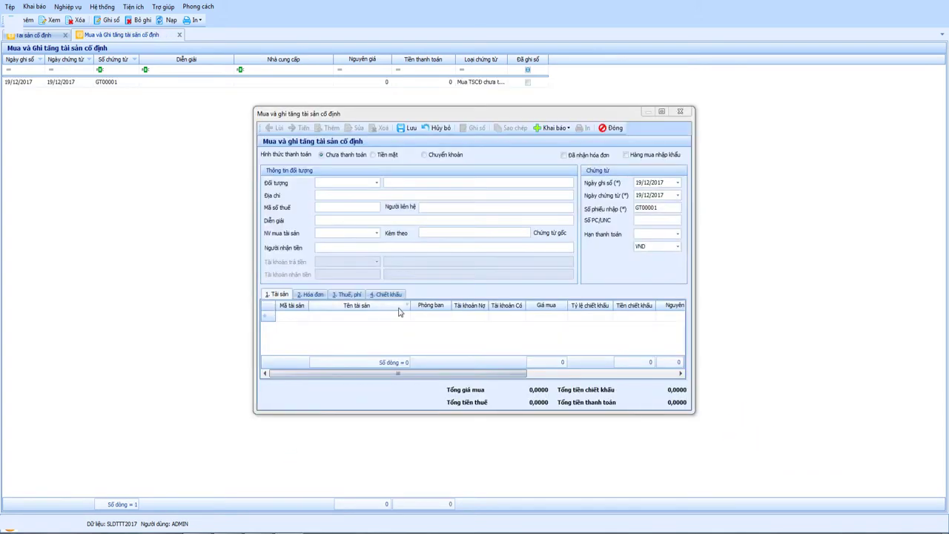
Step: Switch to Word and add the line "Phải lập chứng từ trong phần tài sản chứ không lập chỗ khác:"
key(alt+Tab)
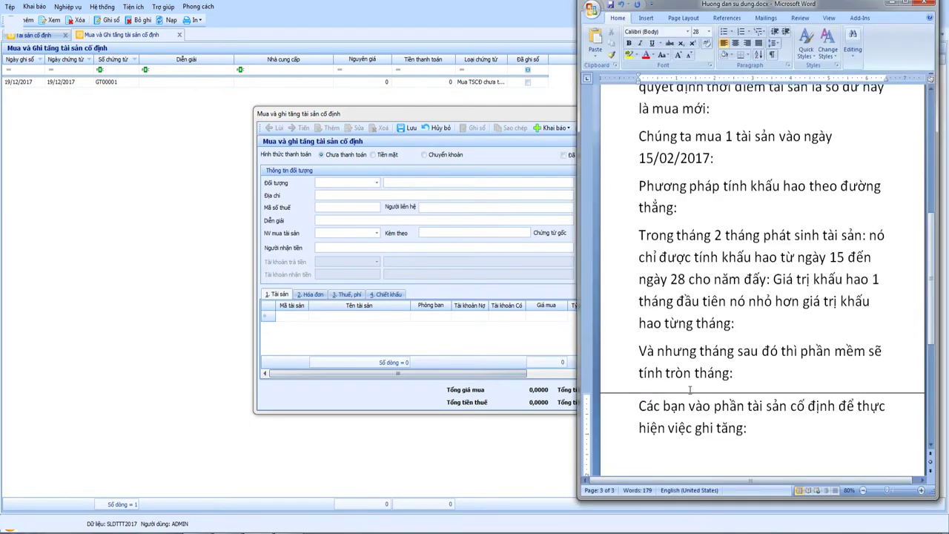
text(Phair l)
text(ch)
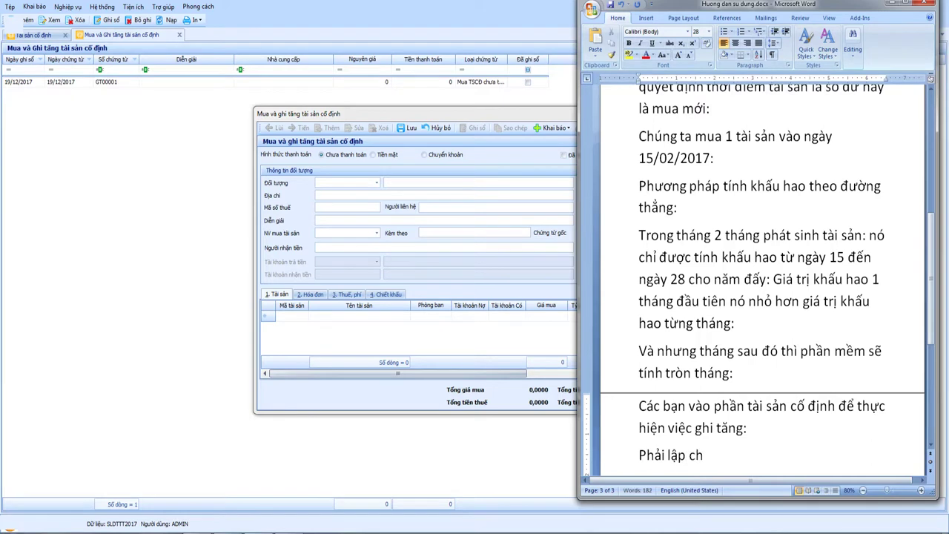
text(ứng từ trong phân)
text( tài sản chư)
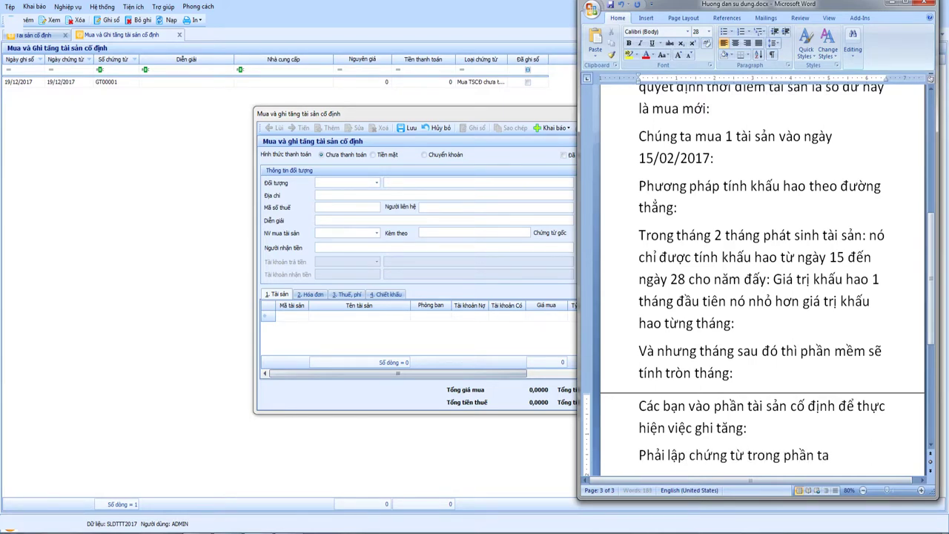
text( không lập)
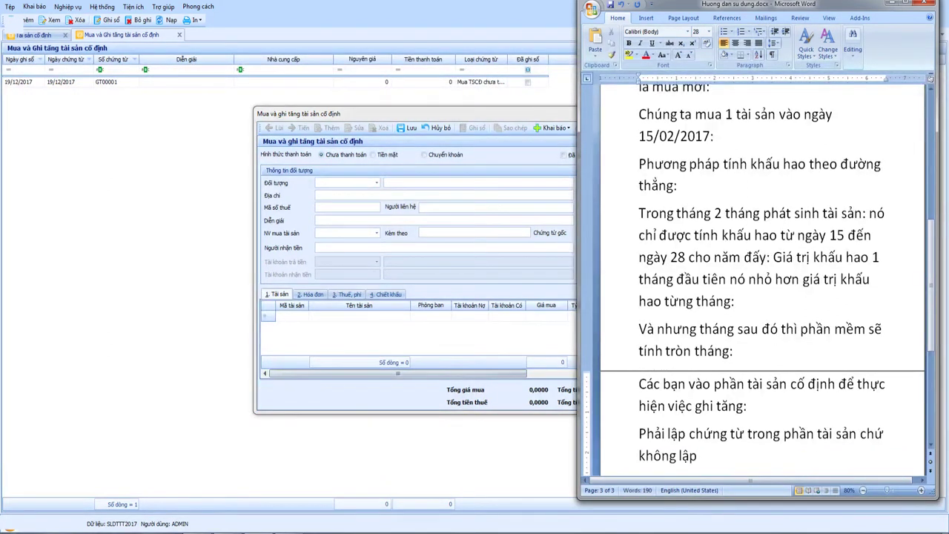
text( chỗ khác:)
Step: Begin a new paragraph below the voucher note with "Chuyển trạng thái của tài sản chưa dùng thành"
key(Return)
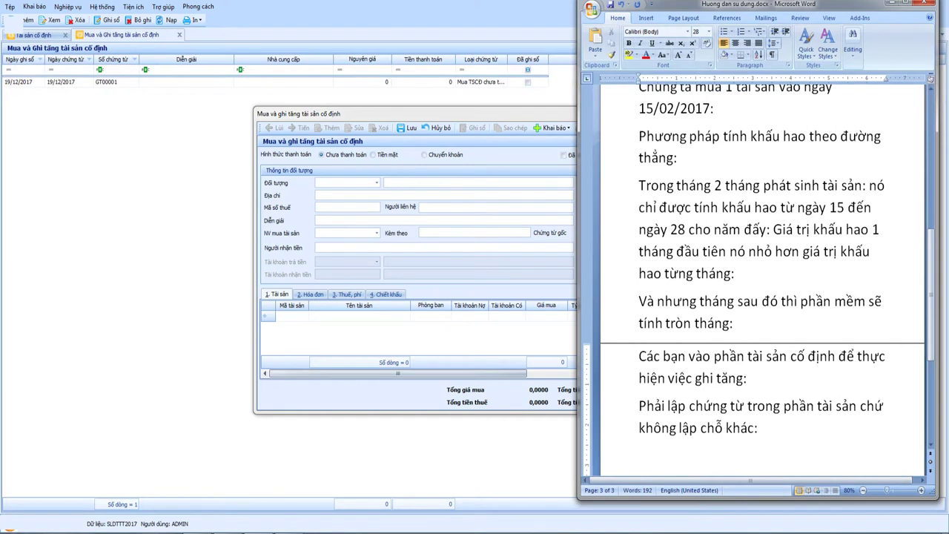
text(Sử dụng)
key(shift+Home)
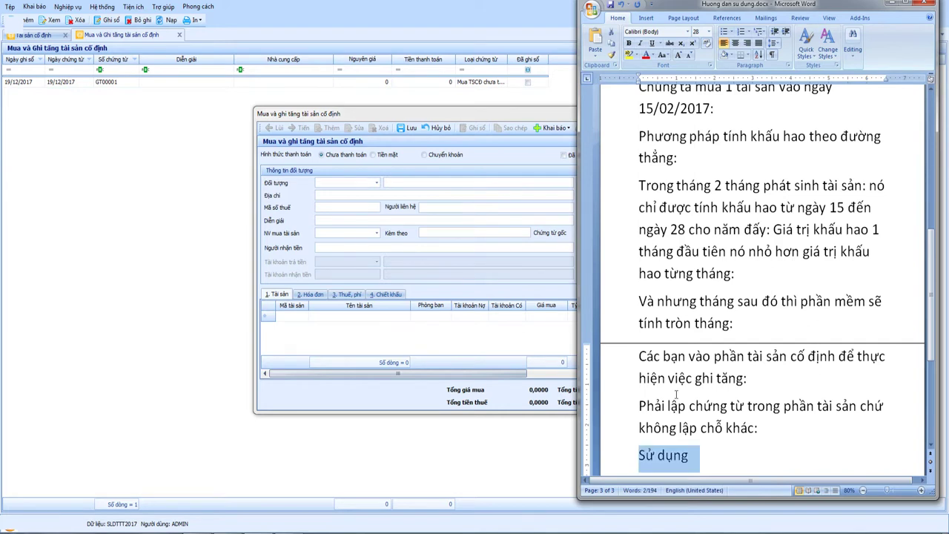
text(Chuyển)
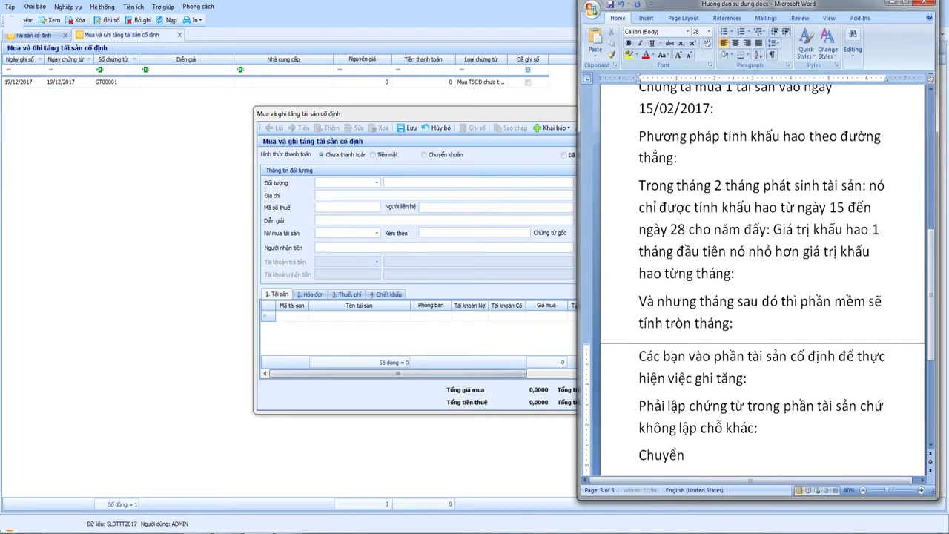
text( trạng thái của t)
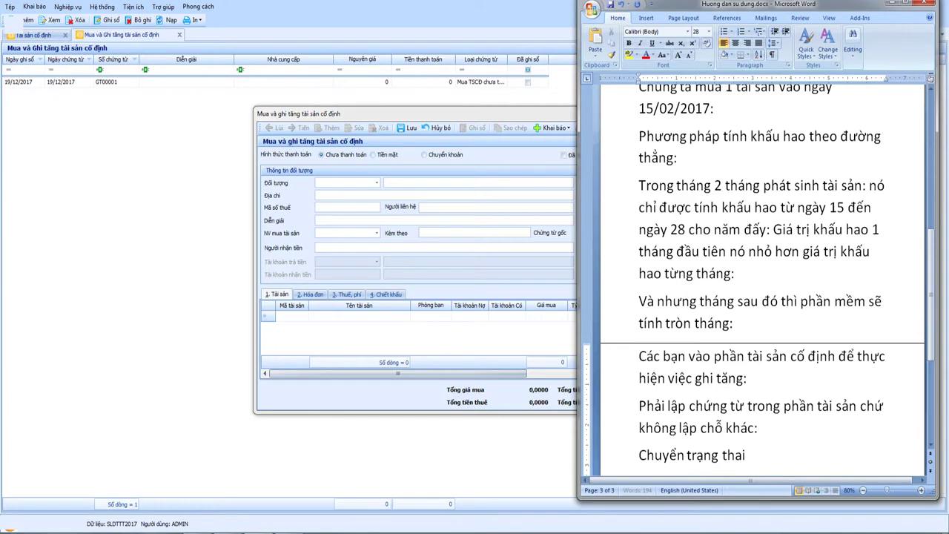
text(ài sản d)
key(BackSpace)
text(chưa)
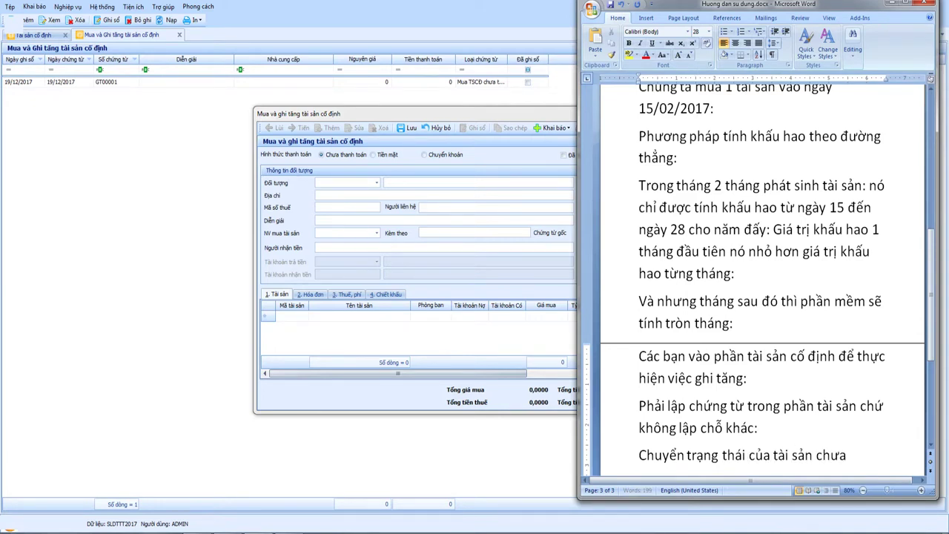
text( dùng thành)
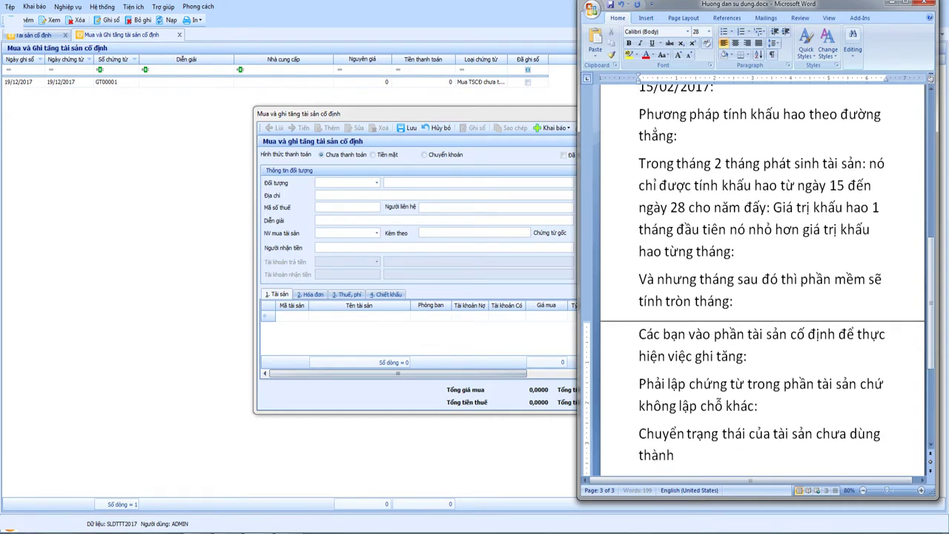
Step: Complete the asset status paragraph with "đang dùng thì mới tính được khấu hao:" and begin a new line
text( đang dùng)
text( thiwf)
text( m)
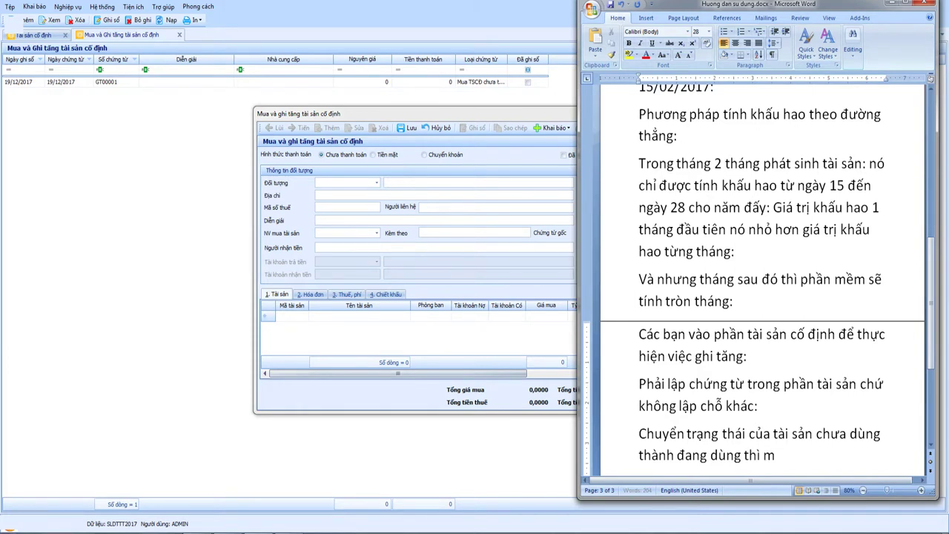
text(ới tinh được khâus hoa)
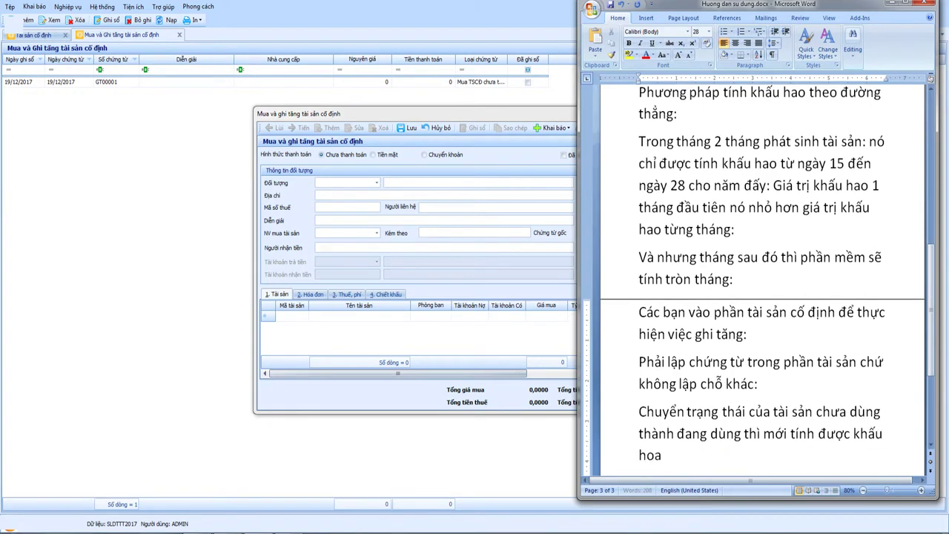
key(BackSpace)
key(BackSpace)
text(ao:)
key(Return)
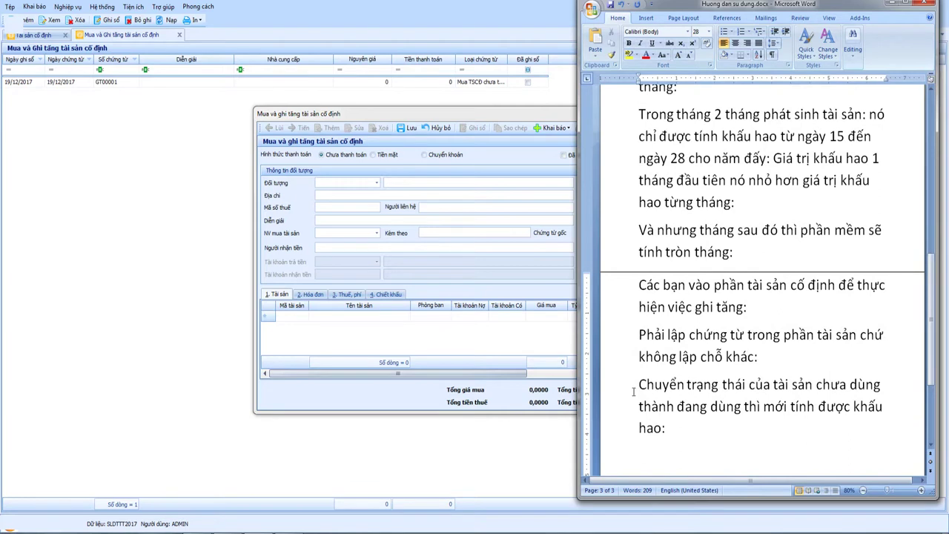
Step: Highlight the asset status paragraph for review, and switch back to the purchase voucher form in the accounting software
drag(639, 382, 674, 426)
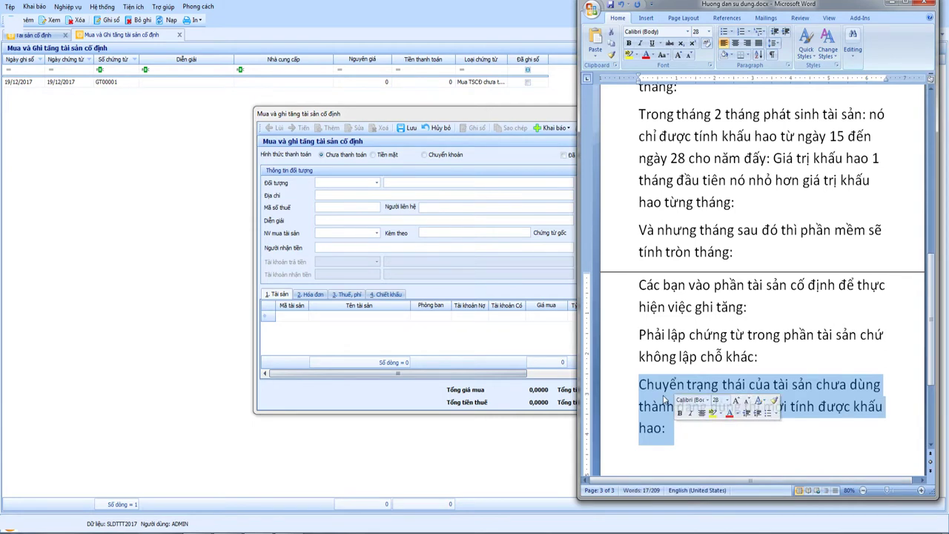
click(665, 396)
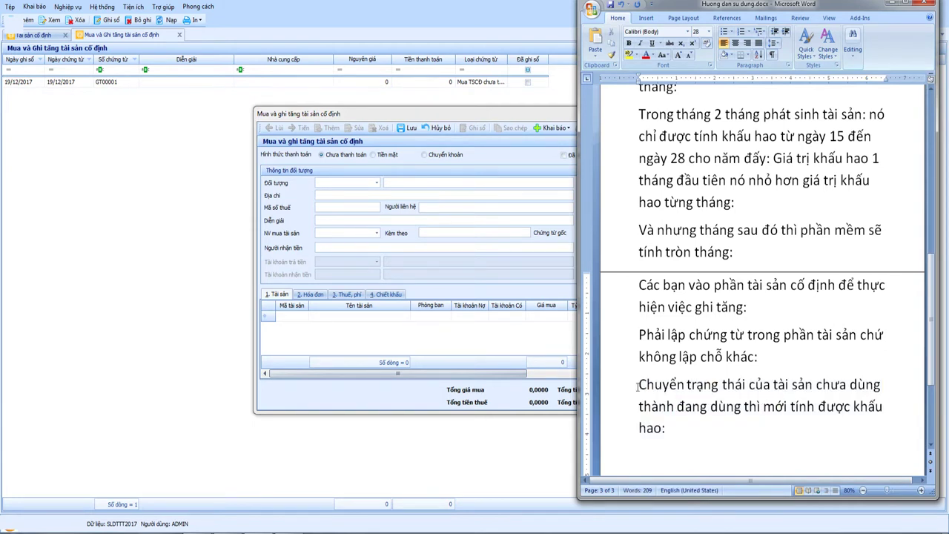
drag(639, 384, 660, 420)
click(297, 236)
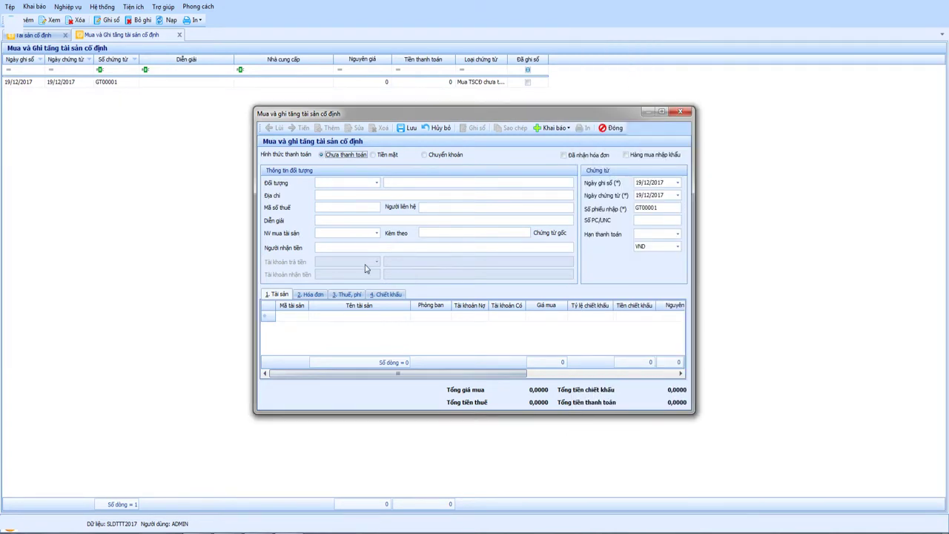
Step: Choose Khách hàng H2 as the counterparty (Đối tượng) of the asset purchase voucher
click(377, 183)
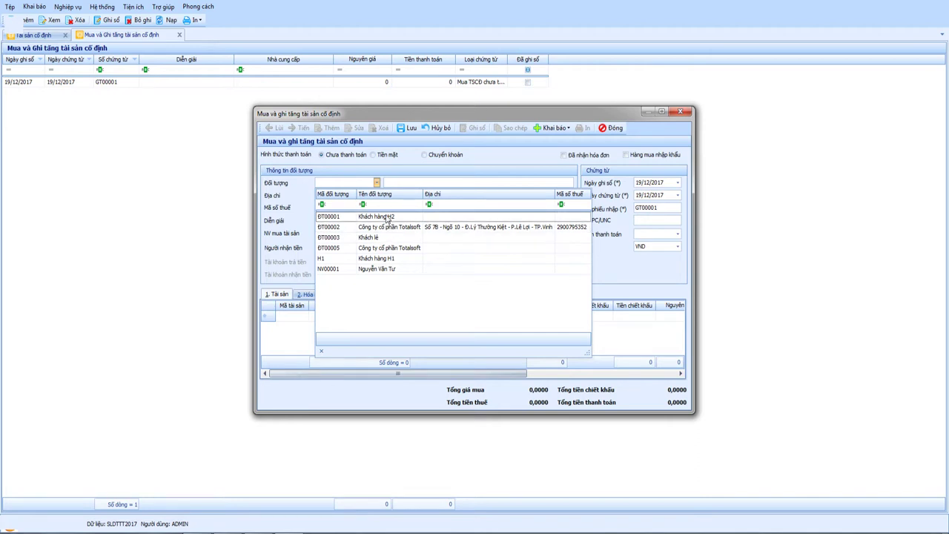
click(385, 217)
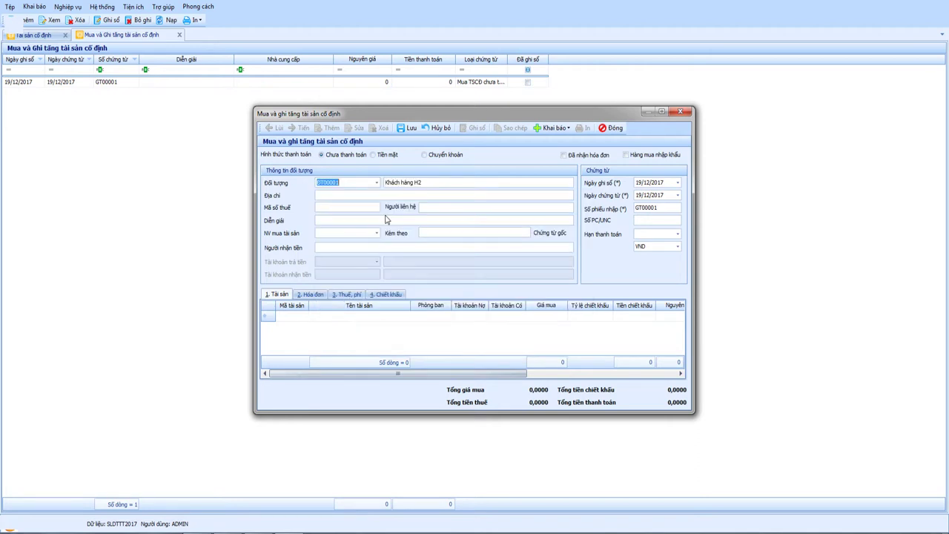
key(Tab)
key(Tab)
Step: Enter the voucher description (Diễn giải) "Nhập mua tài sản"
click(419, 219)
text(Nhập mua tài)
key(BackSpace)
key(BackSpace)
text(sản)
key(Tab)
key(Tab)
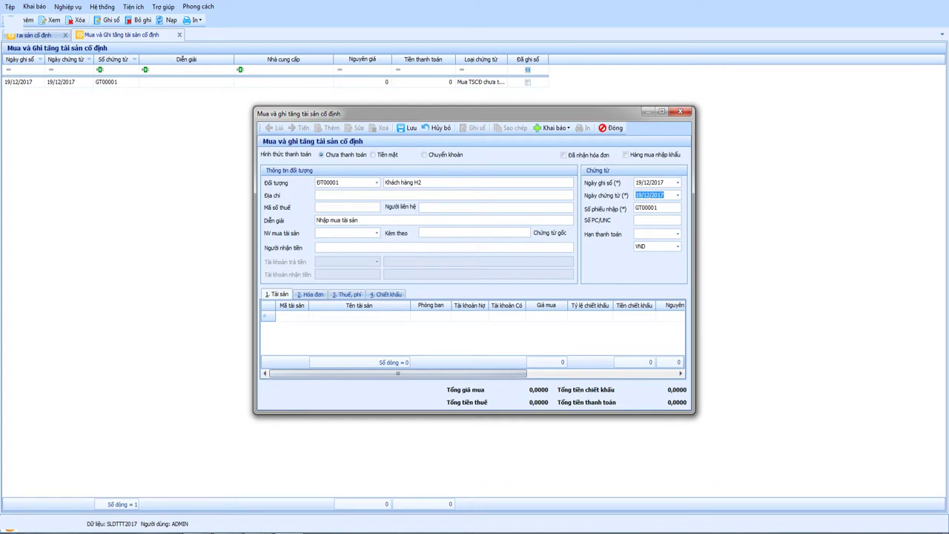
Step: Set the voucher's posting and document dates to 15/02/2017 and start the first asset line
key(shift+Tab)
text(1502)
key(Tab)
key(Tab)
key(Tab)
key(Tab)
key(Tab)
key(Tab)
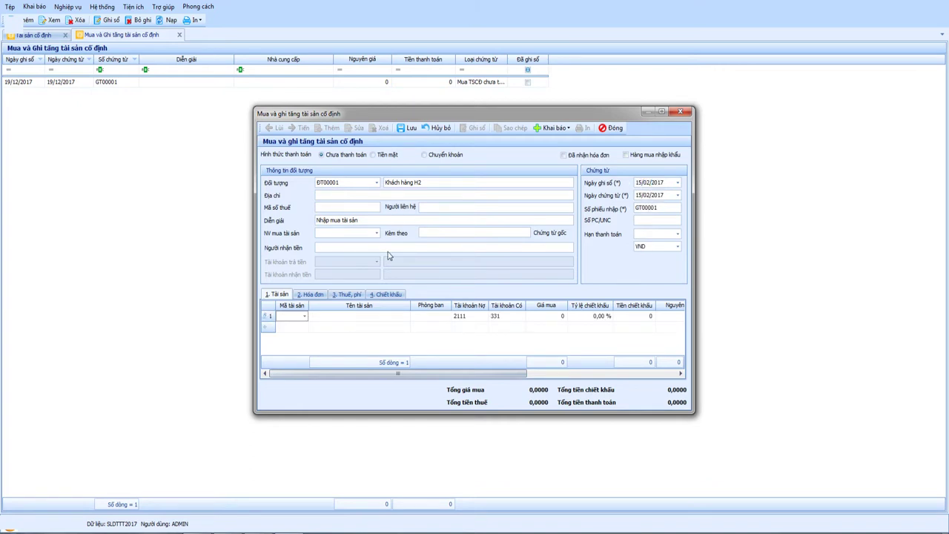
Step: Select asset 00001, Máy xúc Komasu, on the first asset line and keep department PVT
click(303, 316)
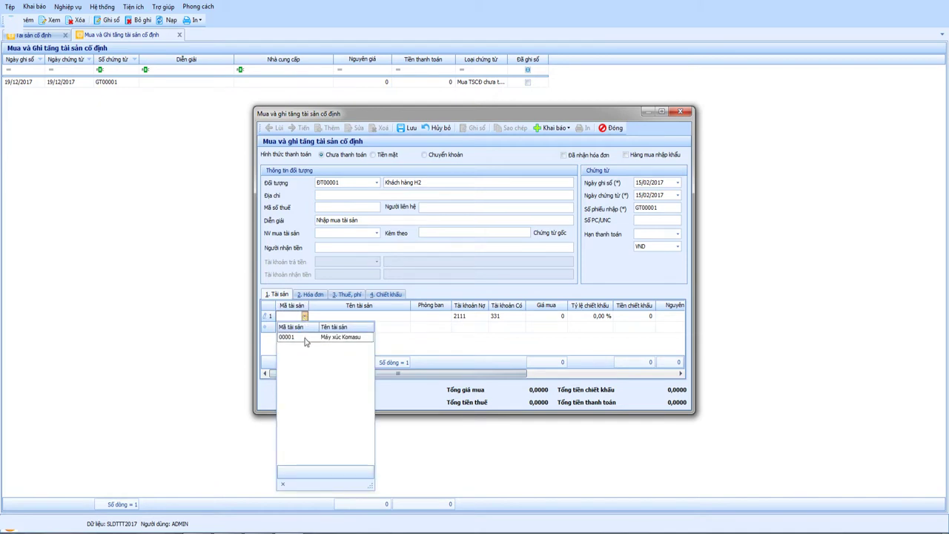
click(305, 338)
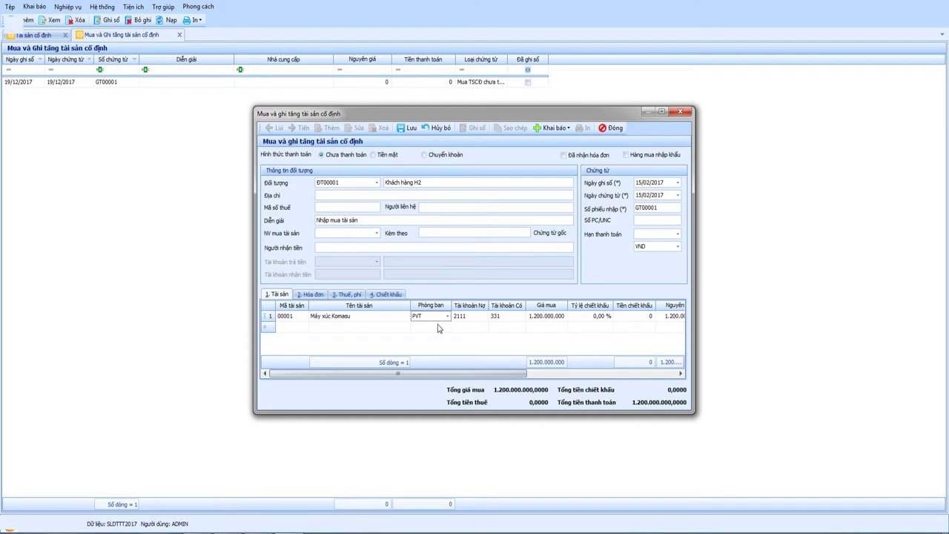
click(447, 316)
click(448, 318)
Step: Review the excavator line's debit and credit accounts, purchase price, discount, original cost, counterparty and remaining columns
key(Tab)
key(Tab)
drag(459, 119, 416, 128)
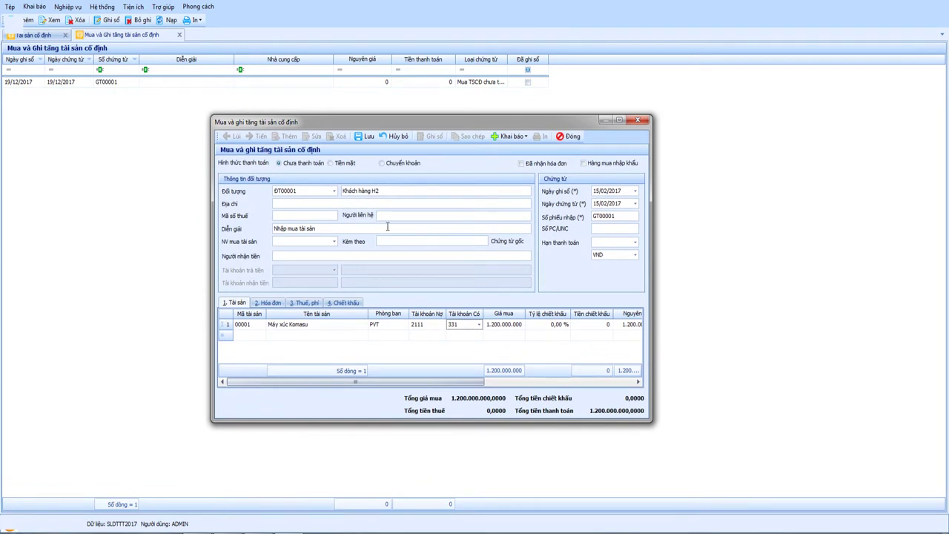
key(Tab)
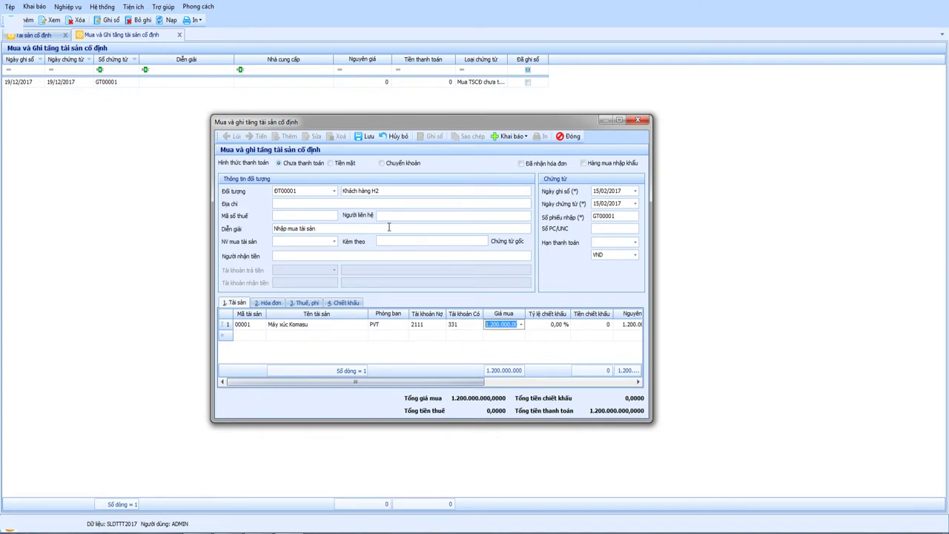
key(Tab)
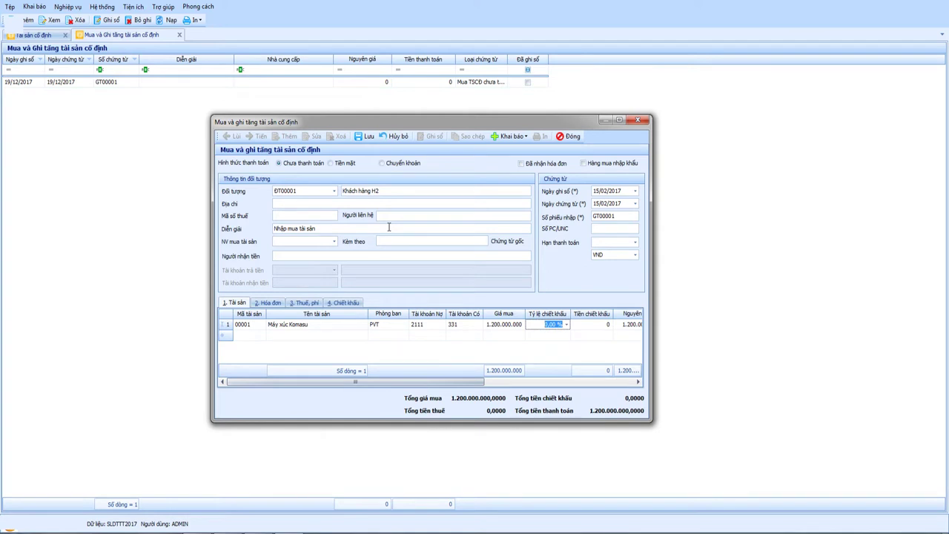
key(Tab)
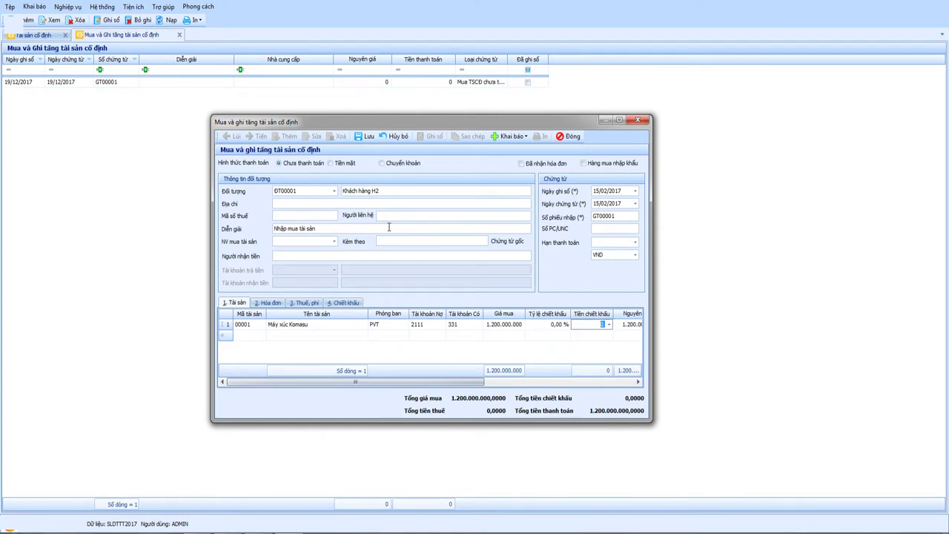
drag(349, 384, 508, 387)
key(Tab)
key(Tab)
key(Tab)
key(Tab)
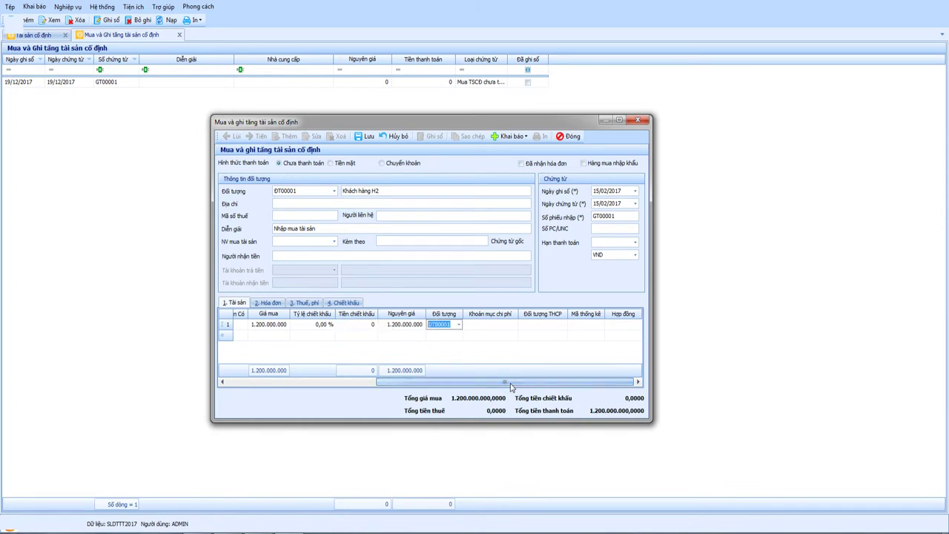
key(Tab)
key(Tab)
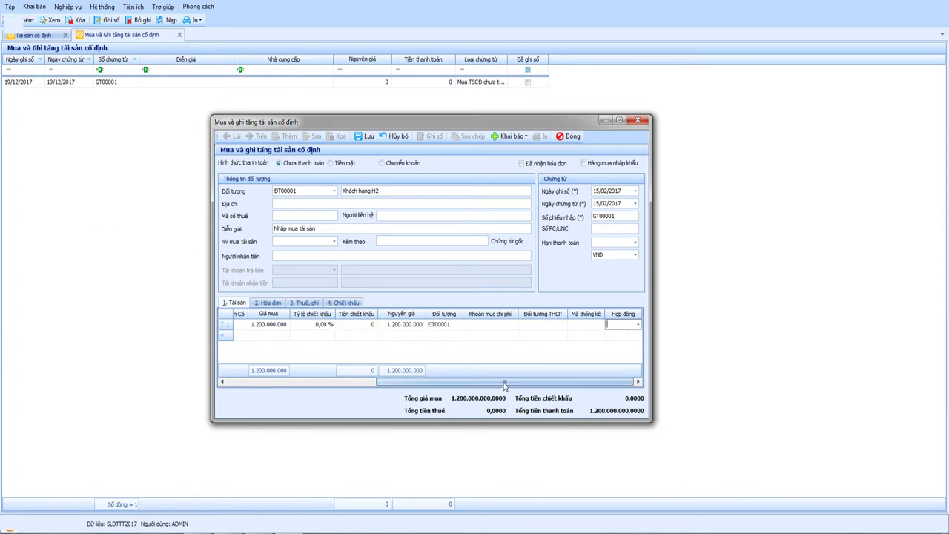
drag(505, 385, 504, 385)
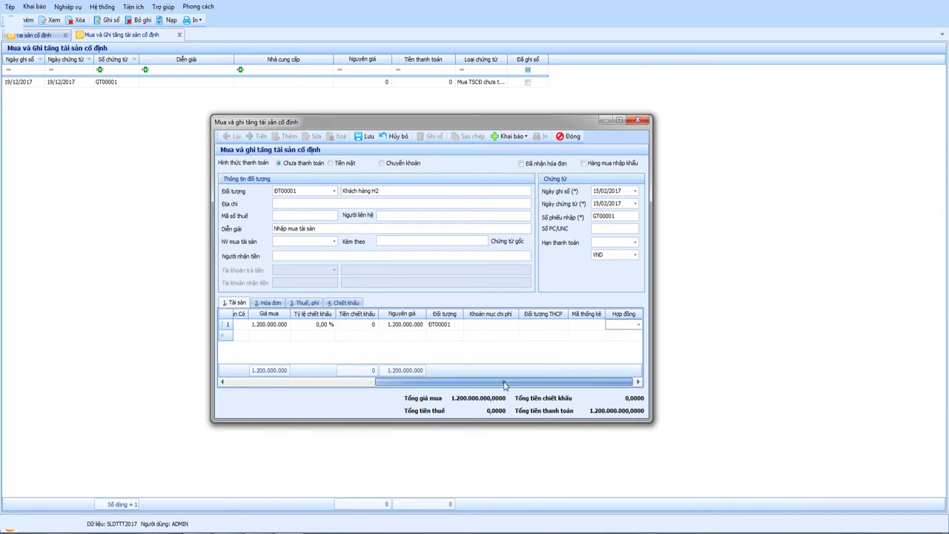
click(281, 324)
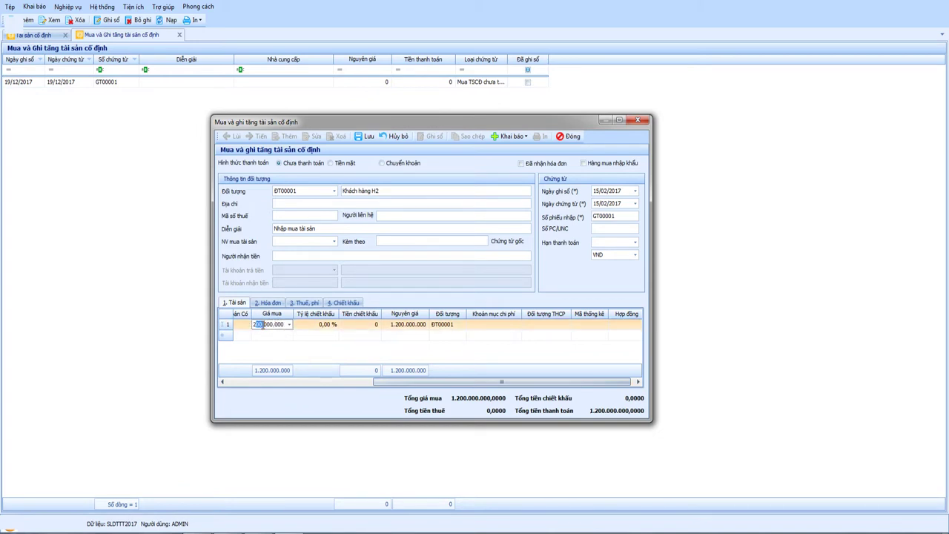
drag(257, 324, 289, 324)
drag(383, 381, 236, 381)
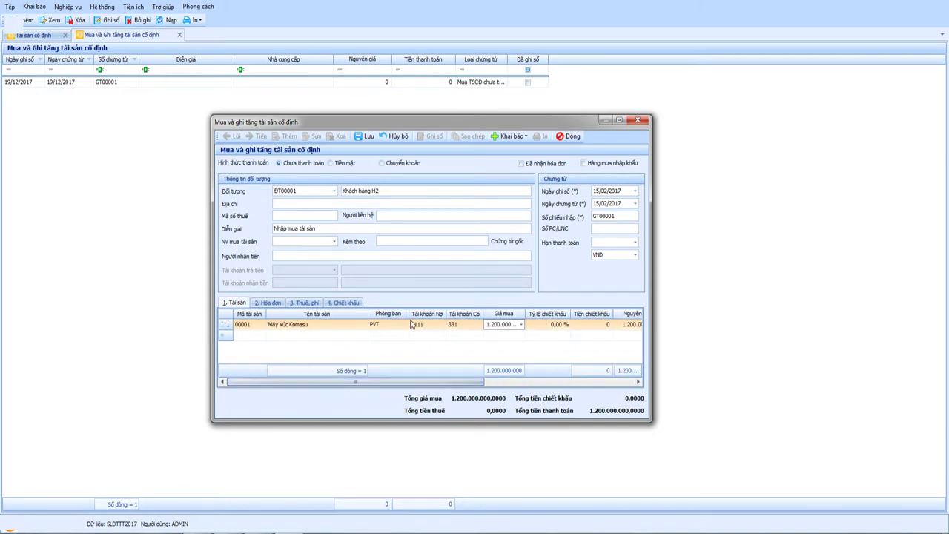
Step: Set the VAT rate to 10% on the invoice line for Máy xúc Komasu
click(269, 304)
click(265, 342)
key(Tab)
key(Tab)
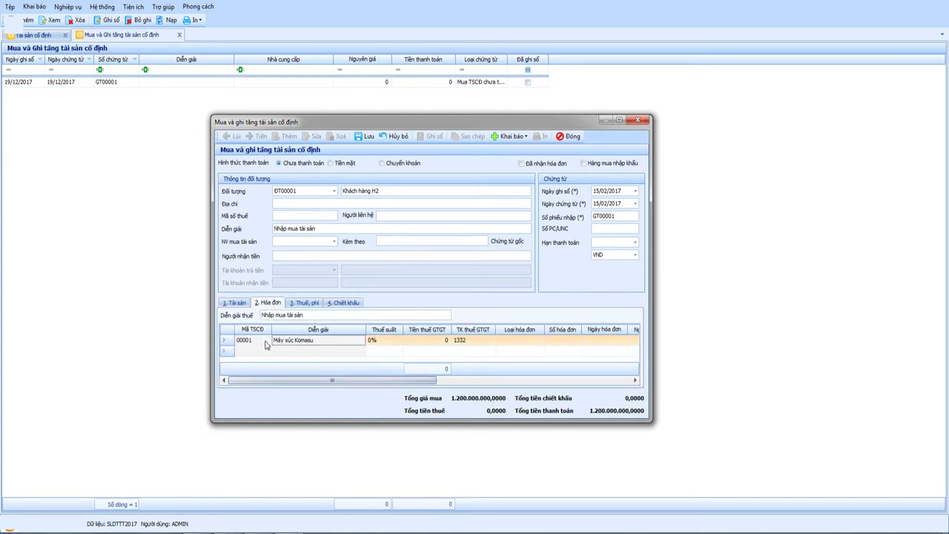
text(10)
key(Return)
key(Tab)
key(Tab)
key(Tab)
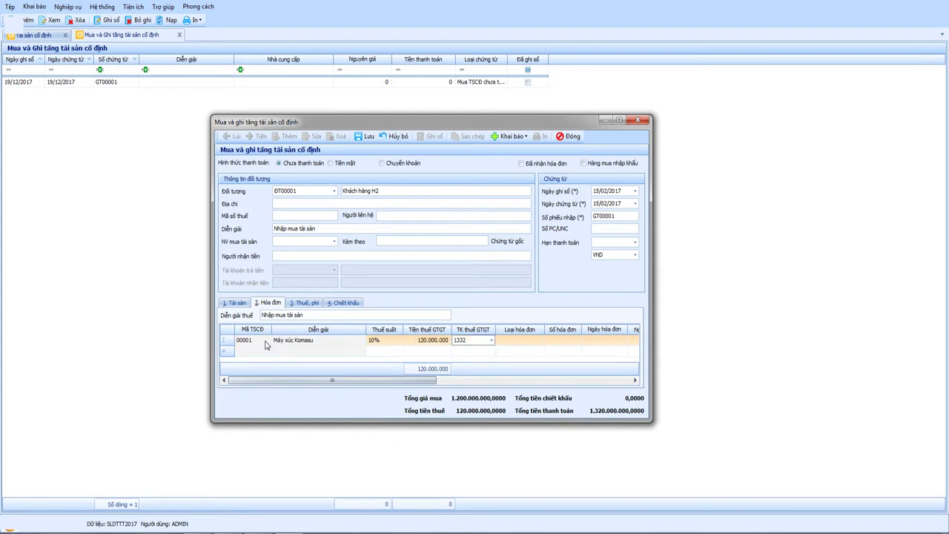
Step: Set the invoice type to Hóa đơn GTGT and the invoice number to 14654525
click(540, 339)
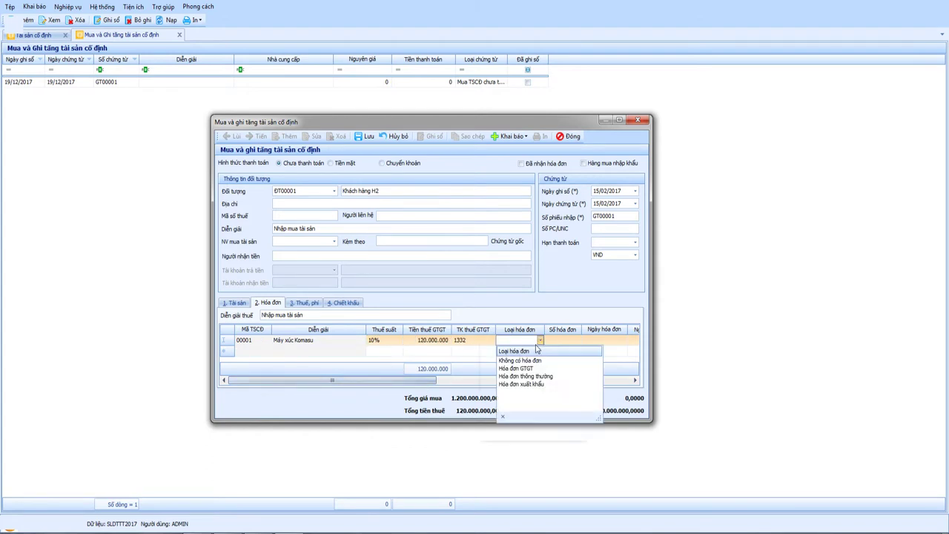
click(528, 369)
key(Tab)
text(146)
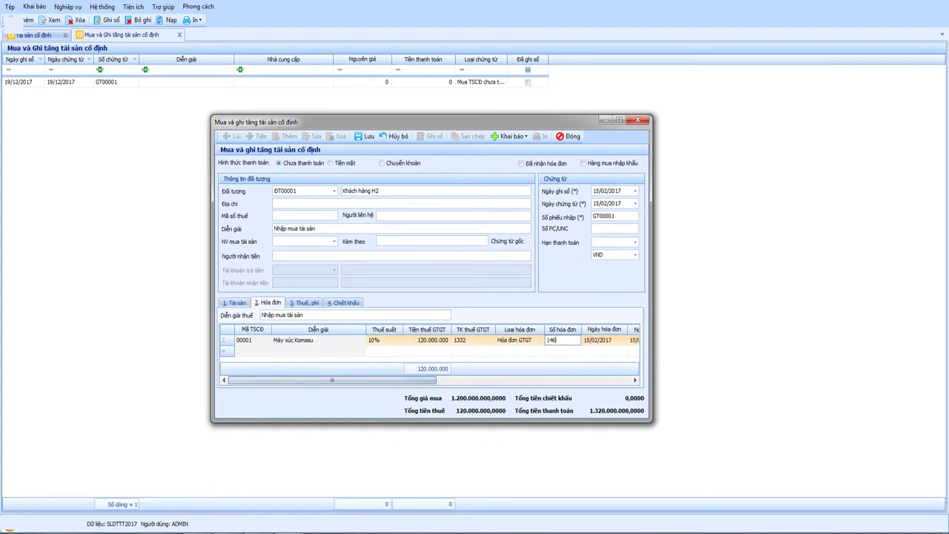
text(54525)
key(Tab)
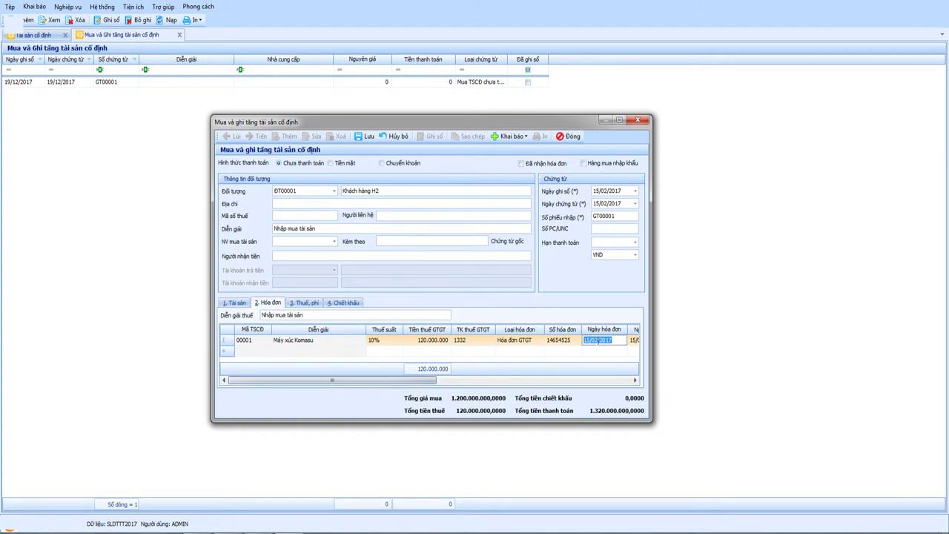
Step: Look through the goods and services groups (Nhóm HHDV) and choose one for the invoice line
key(Tab)
key(Tab)
key(Tab)
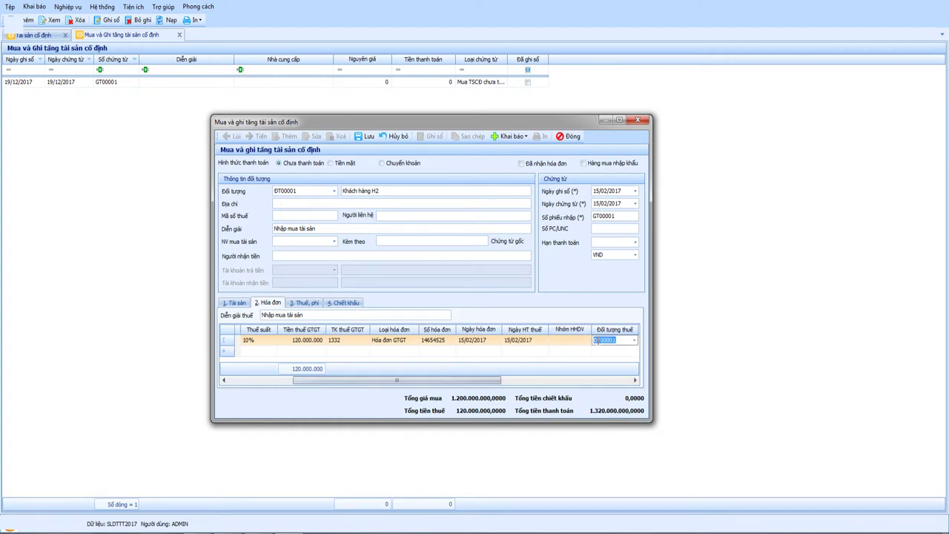
click(587, 339)
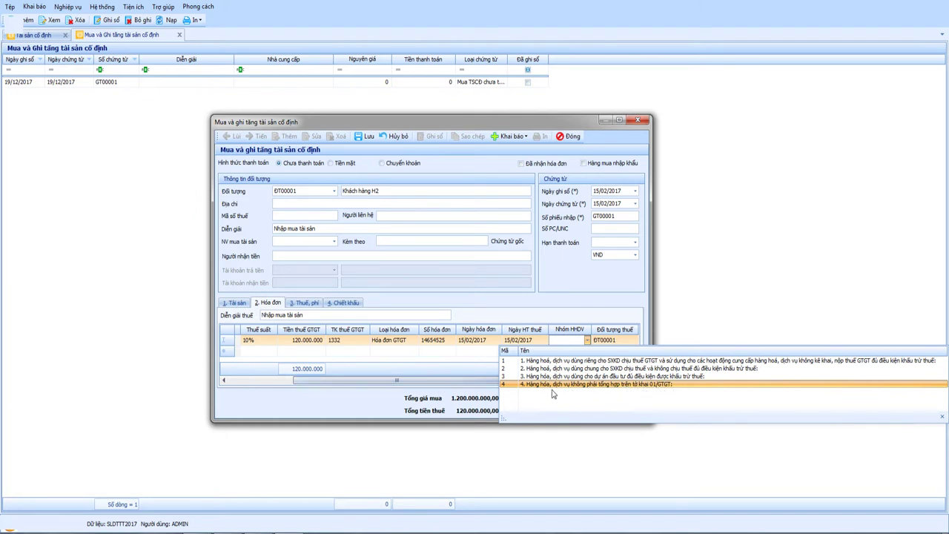
click(405, 386)
drag(401, 381, 335, 380)
click(577, 339)
click(583, 362)
Step: Allocate a domestic expense of 50.000.000 to the asset by amount, and generate a general voucher for it
click(298, 305)
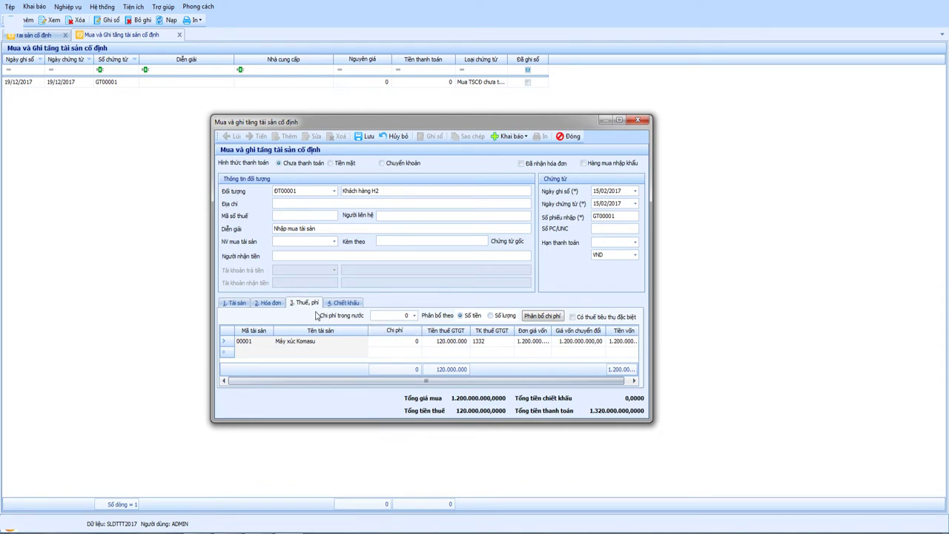
click(377, 315)
click(541, 316)
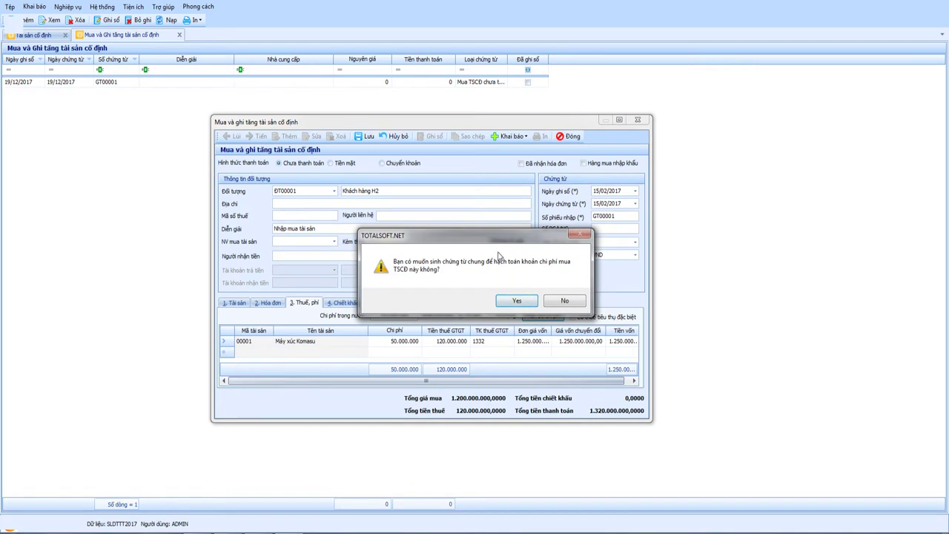
drag(493, 241, 435, 213)
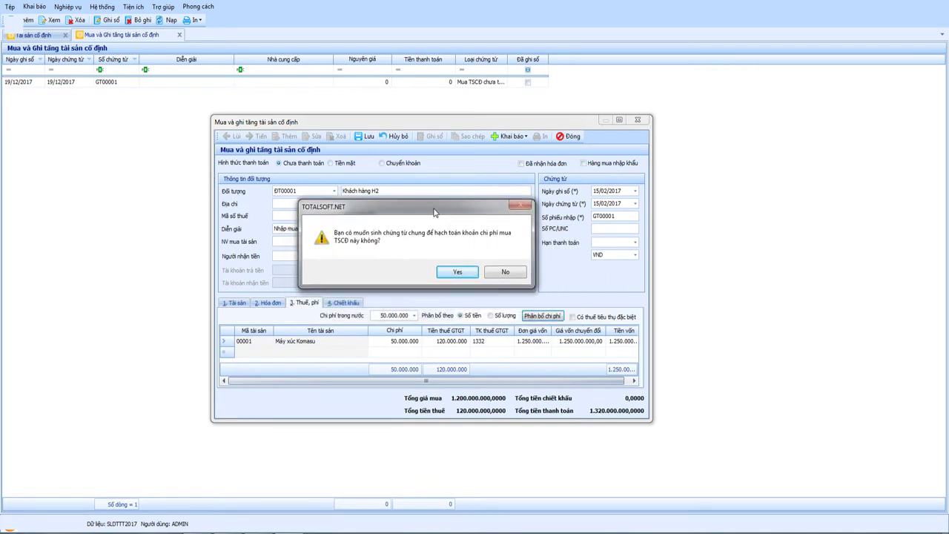
click(457, 273)
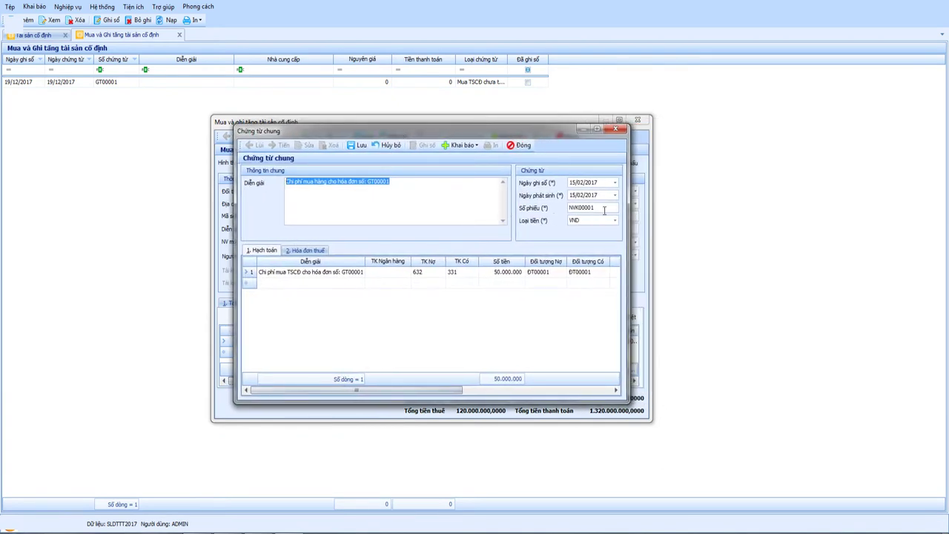
Step: Set the debit account (TK Nợ) of the general voucher's expense line to 2111
click(341, 272)
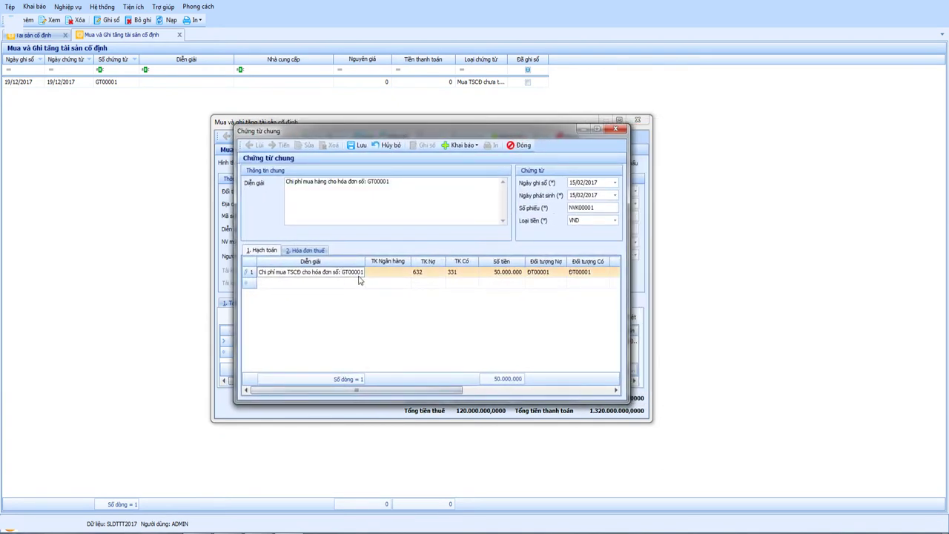
key(Tab)
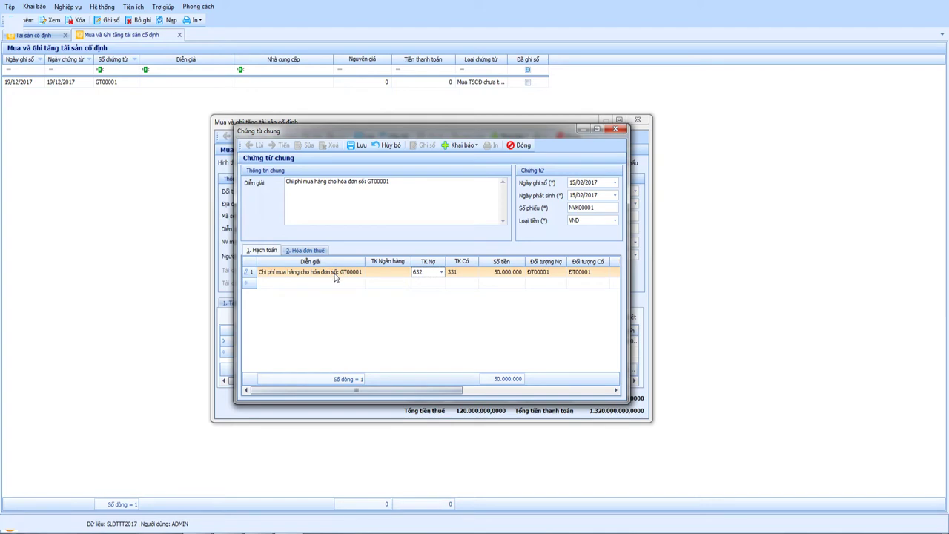
click(441, 272)
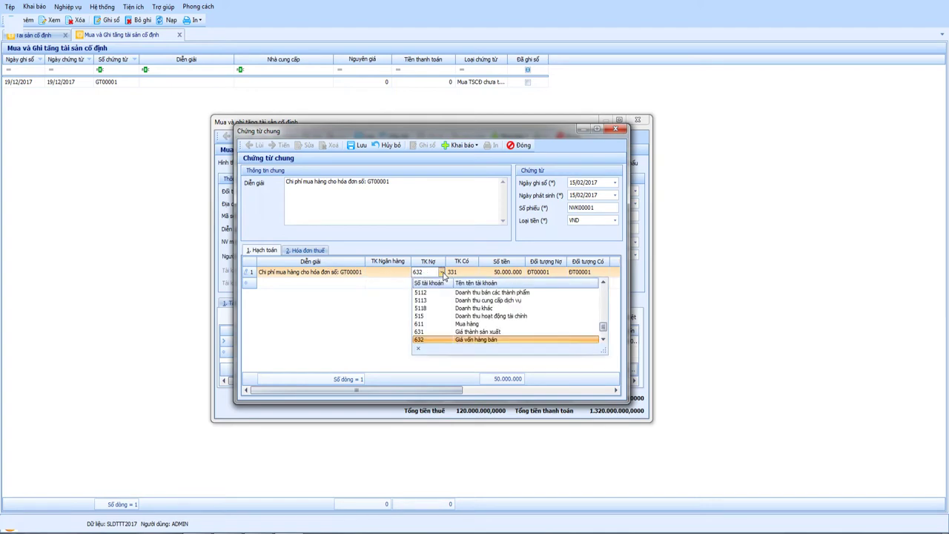
text(2111)
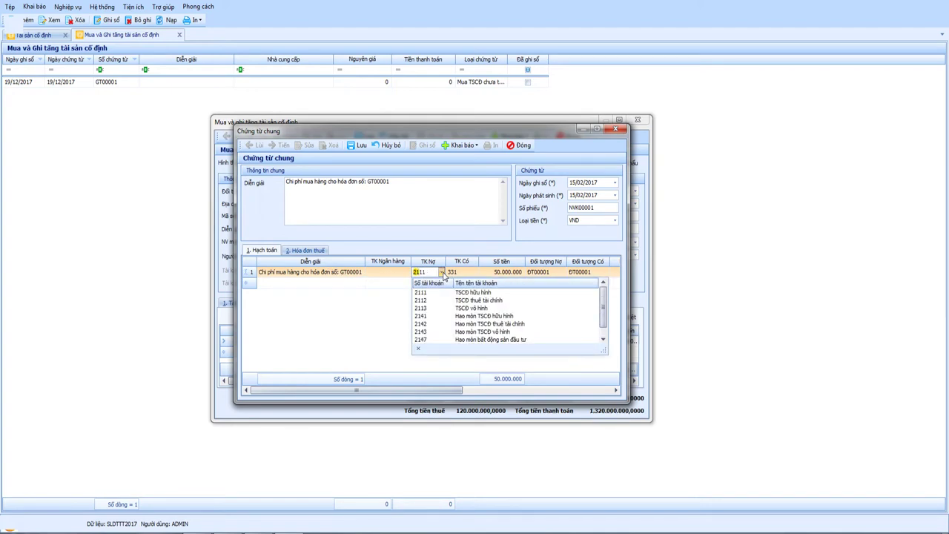
key(Return)
key(Tab)
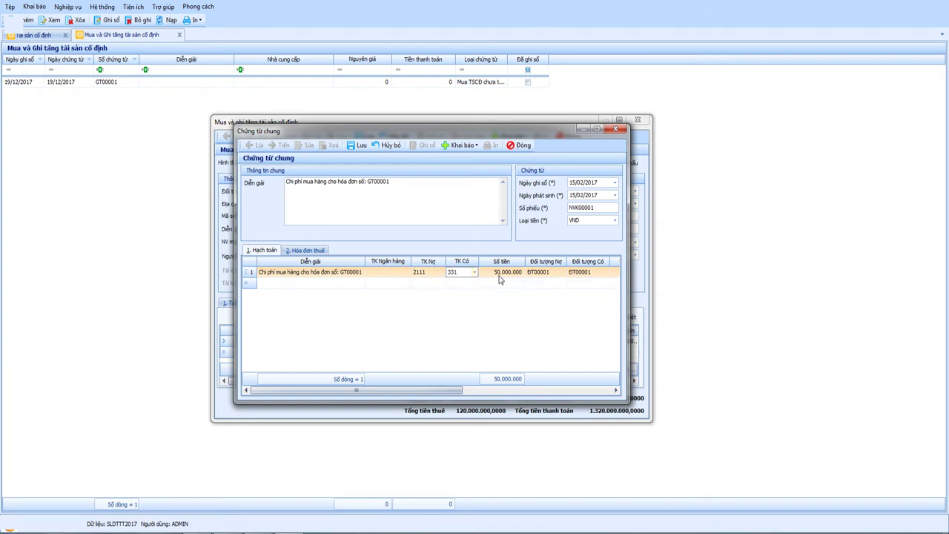
Step: Change the debit counterparty (Đối tượng Nợ) of the expense line to Khách hàng H1 and carry it over to the credit counterparty
click(500, 273)
mouse_move(373, 393)
mouse_down()
mouse_move(383, 394)
mouse_move(356, 394)
mouse_up()
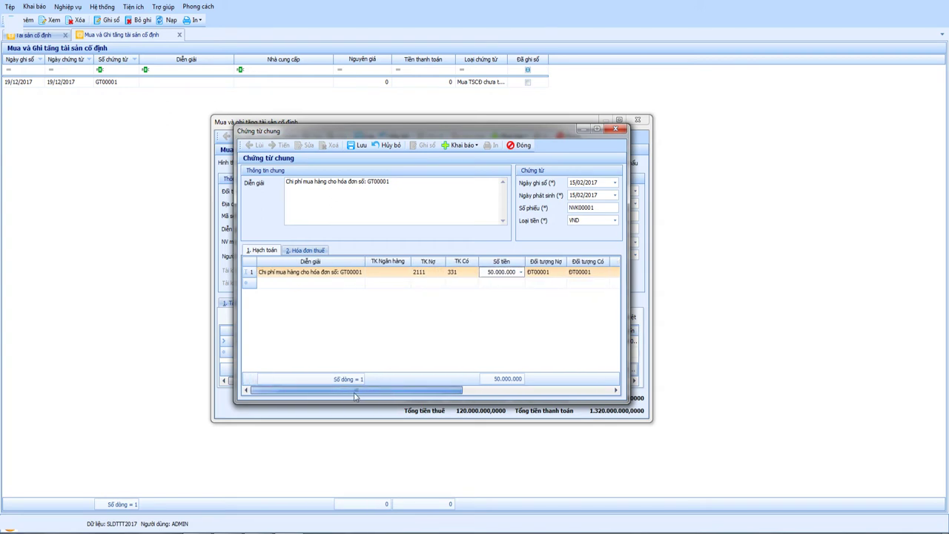
click(554, 275)
click(564, 272)
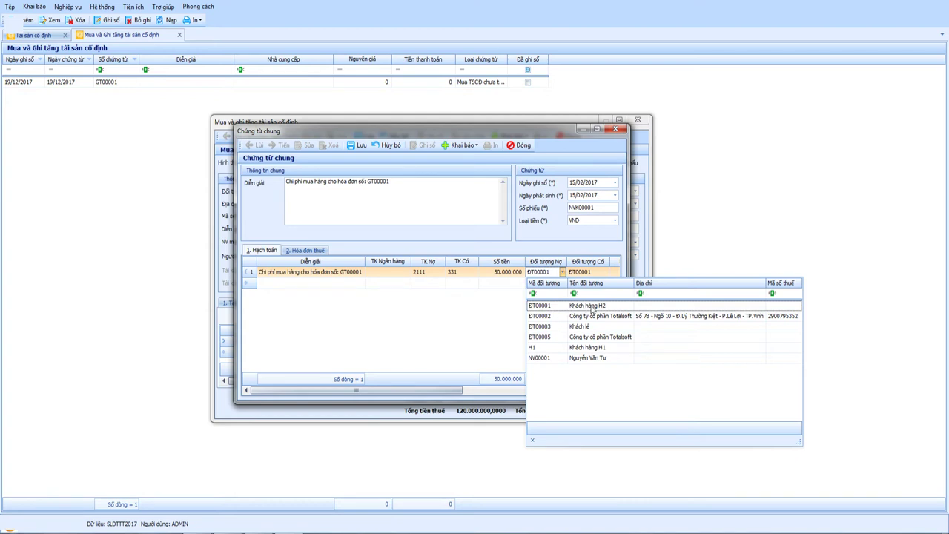
click(572, 351)
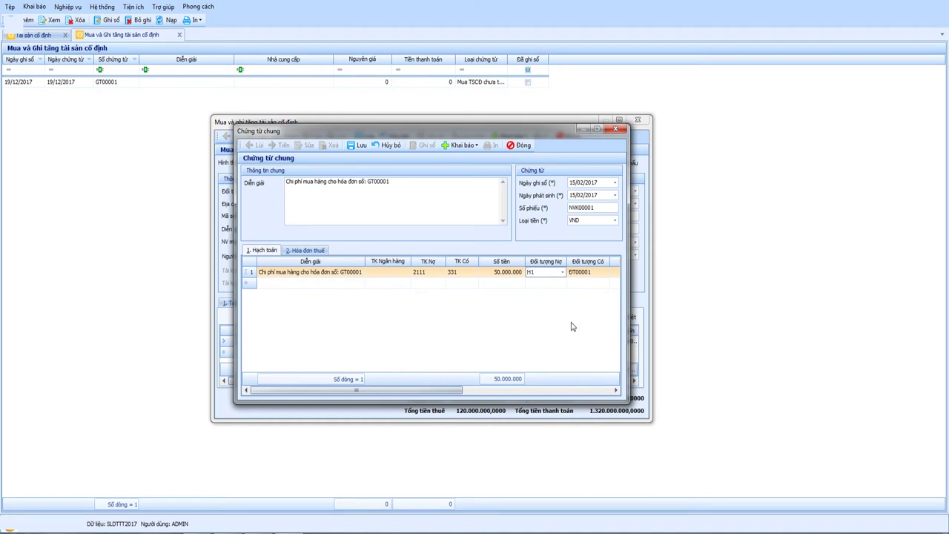
key(Tab)
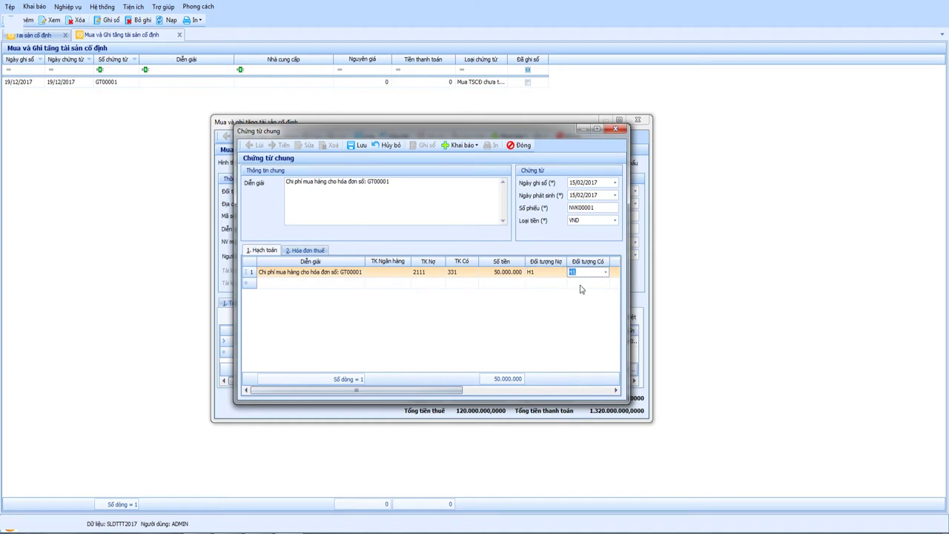
Step: Look through the remaining columns of the general voucher's expense line and its input VAT invoice line (Hóa đơn thuế)
drag(416, 391, 568, 391)
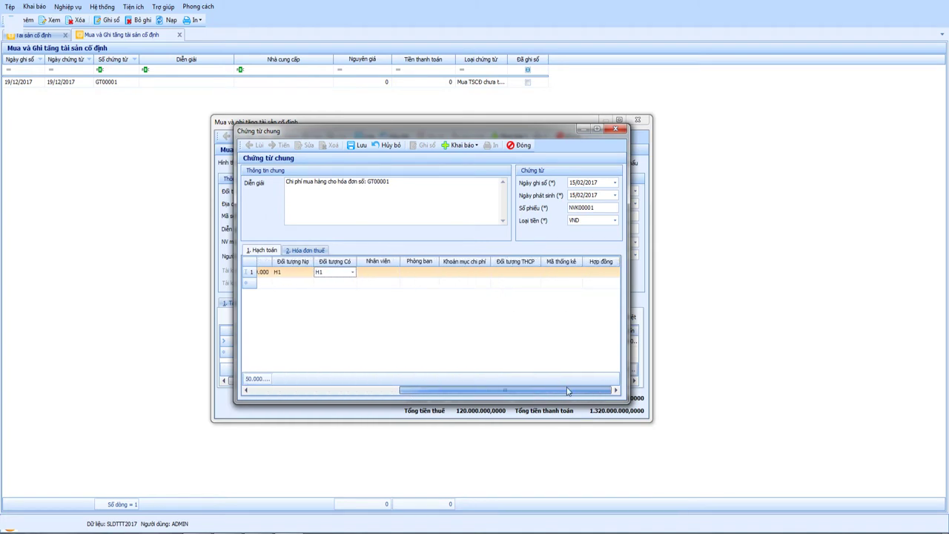
click(303, 251)
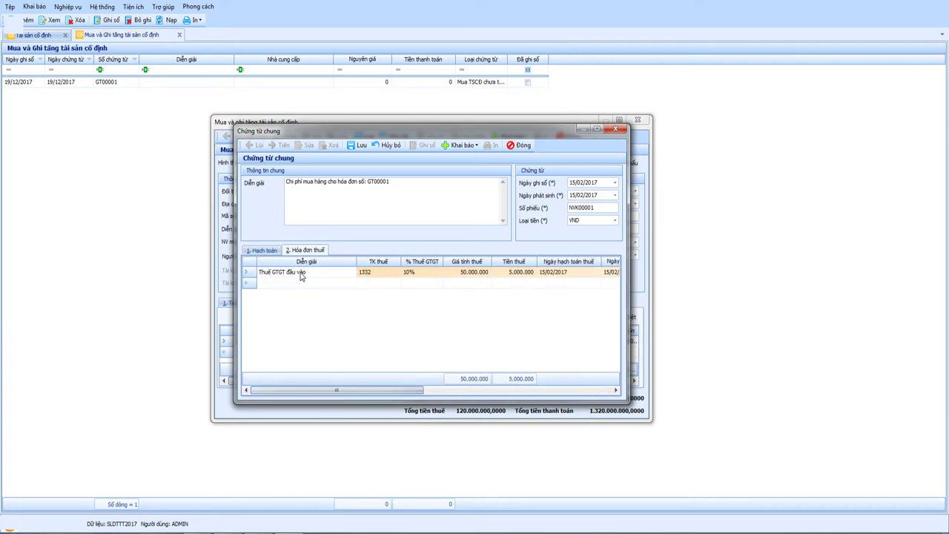
drag(335, 393, 339, 393)
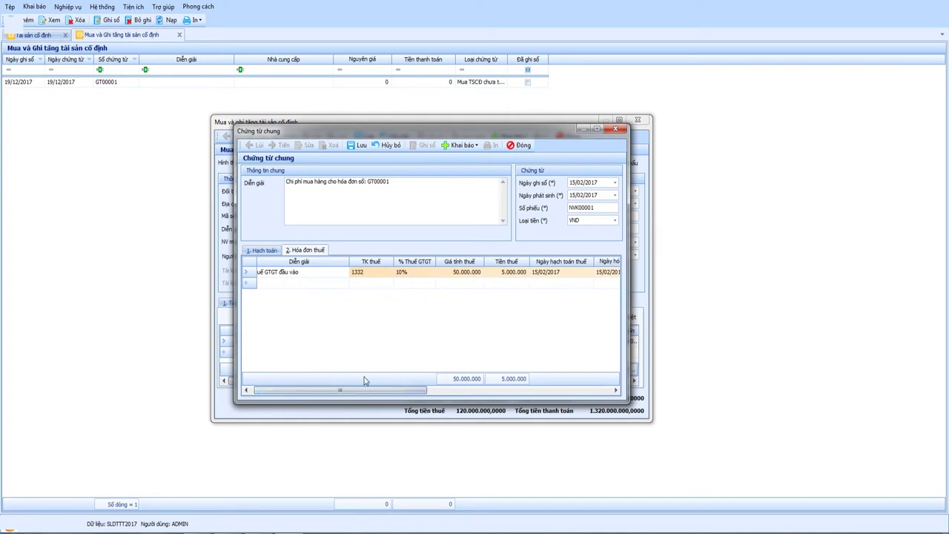
drag(341, 391, 303, 403)
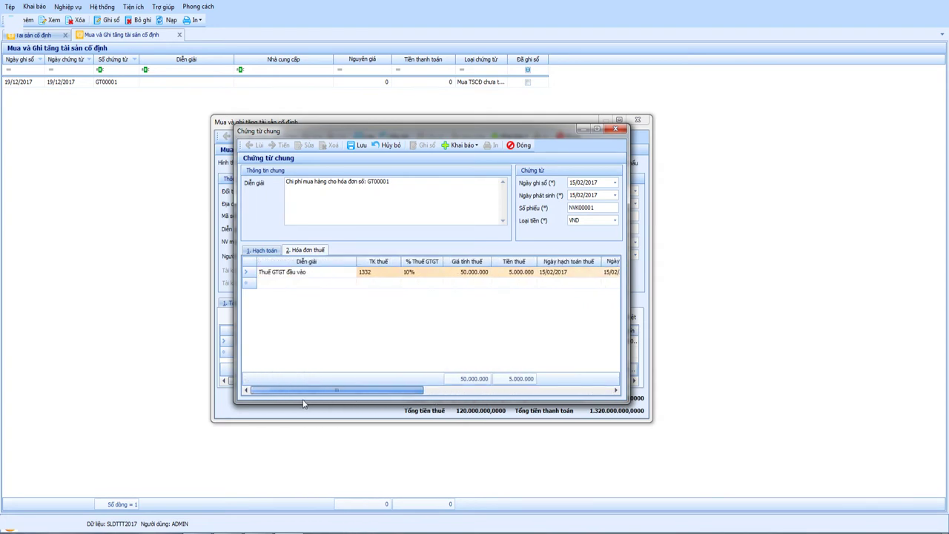
click(330, 272)
key(Tab)
key(Tab)
key(Tab)
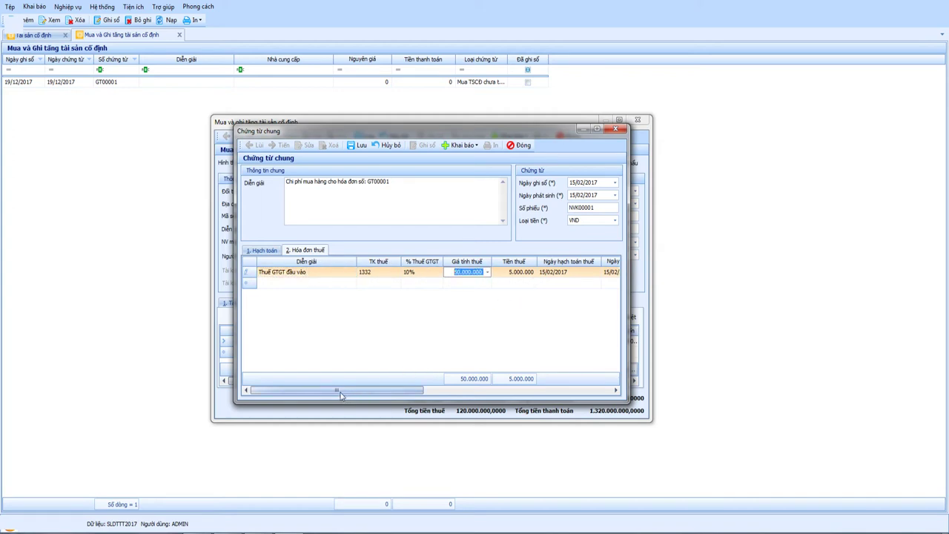
drag(339, 394, 467, 391)
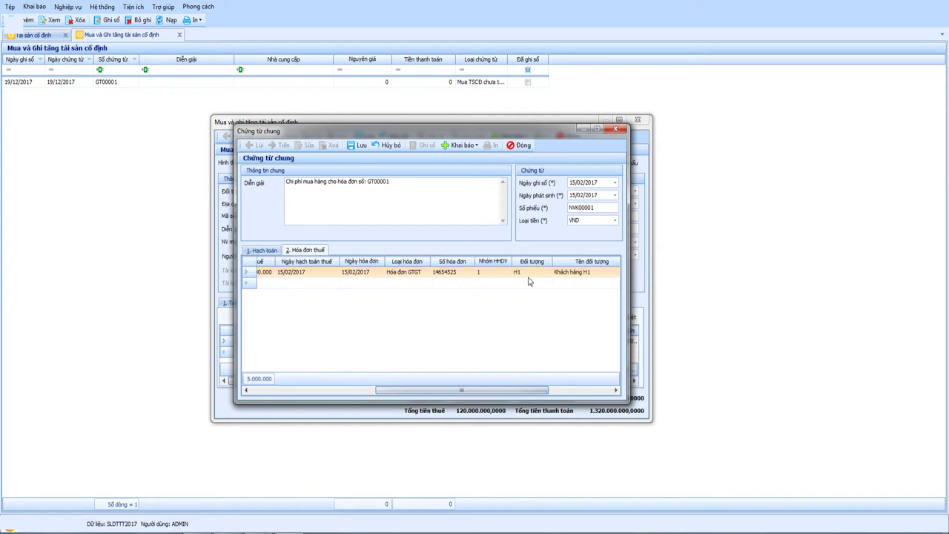
click(565, 272)
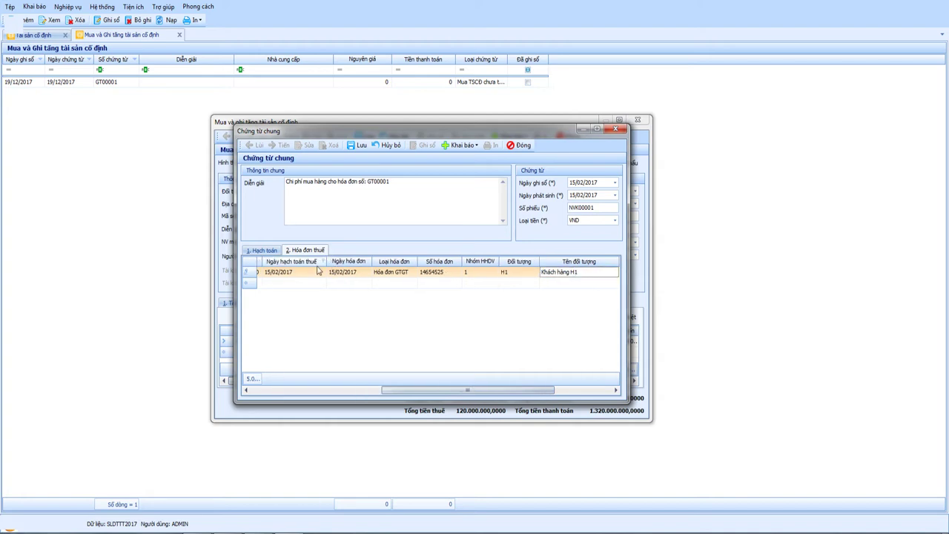
Step: Recheck the general voucher's posting entry (Hạch toán) and the tax posting date, invoice date and invoice type of its VAT line
click(270, 253)
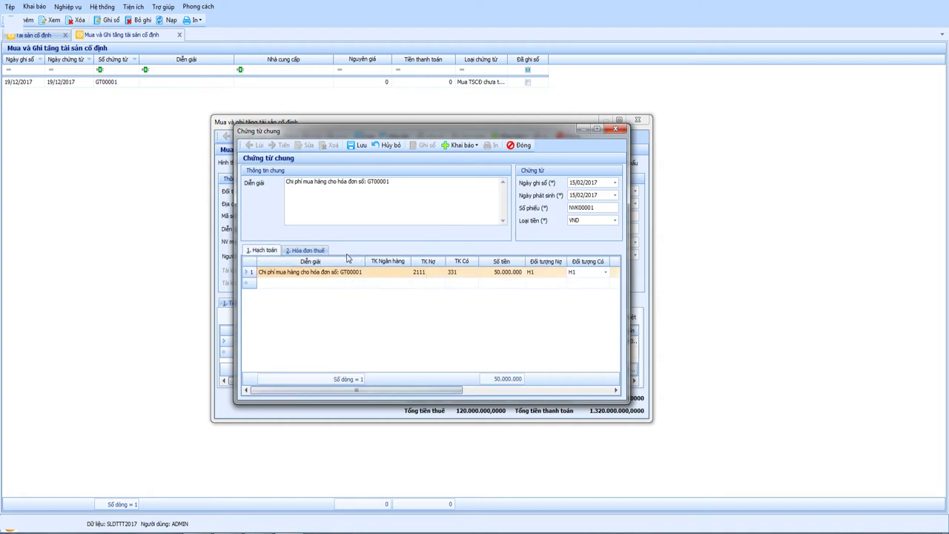
click(321, 250)
drag(478, 394, 400, 392)
click(454, 271)
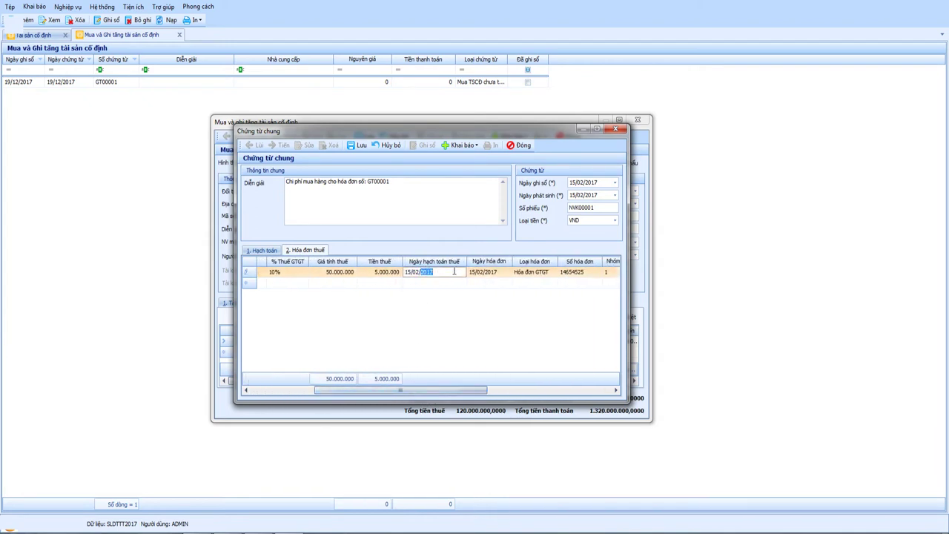
key(Tab)
key(Tab)
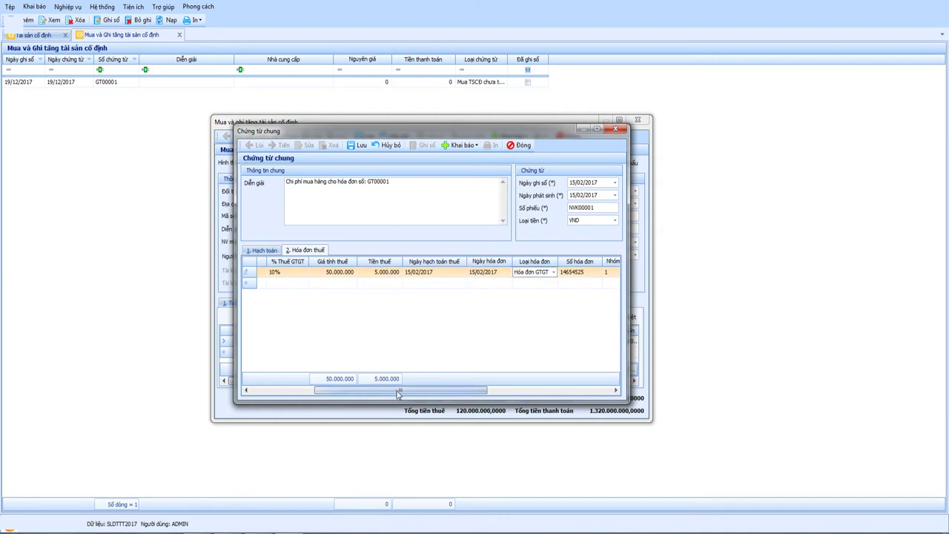
drag(398, 394, 297, 394)
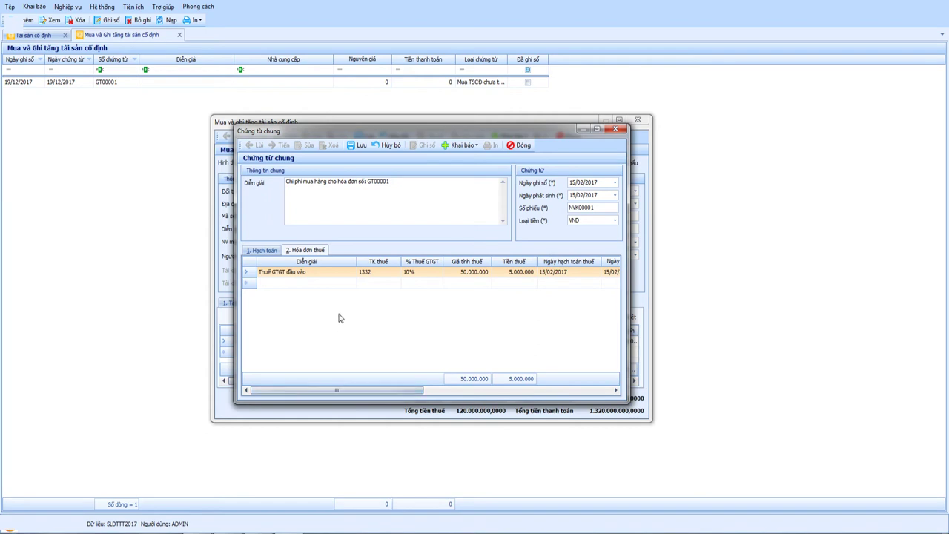
Step: Save and close the general voucher, and save and close the fixed asset purchase voucher
click(363, 148)
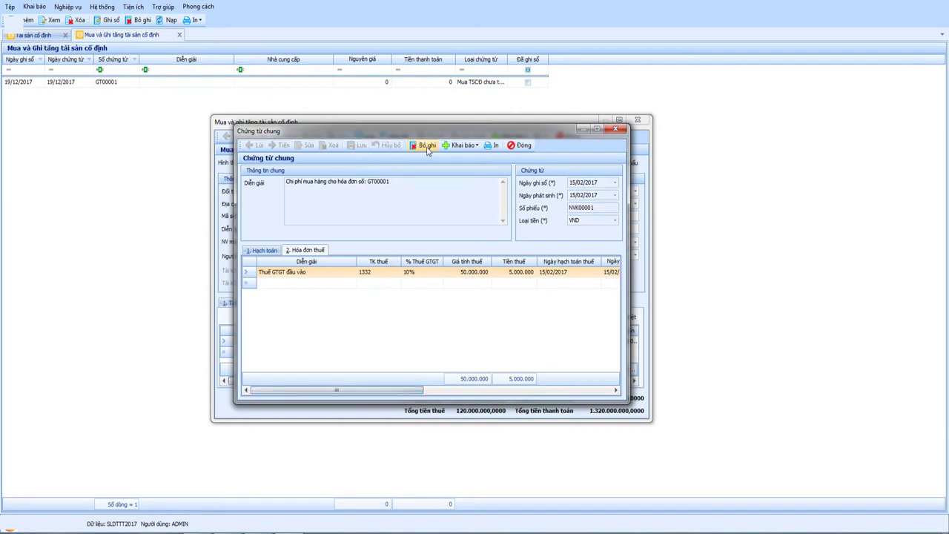
click(520, 145)
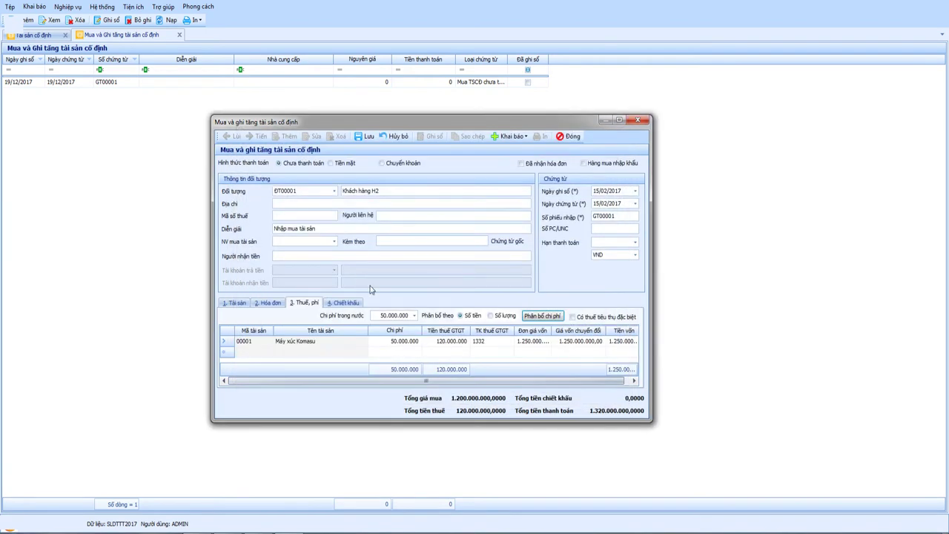
click(235, 304)
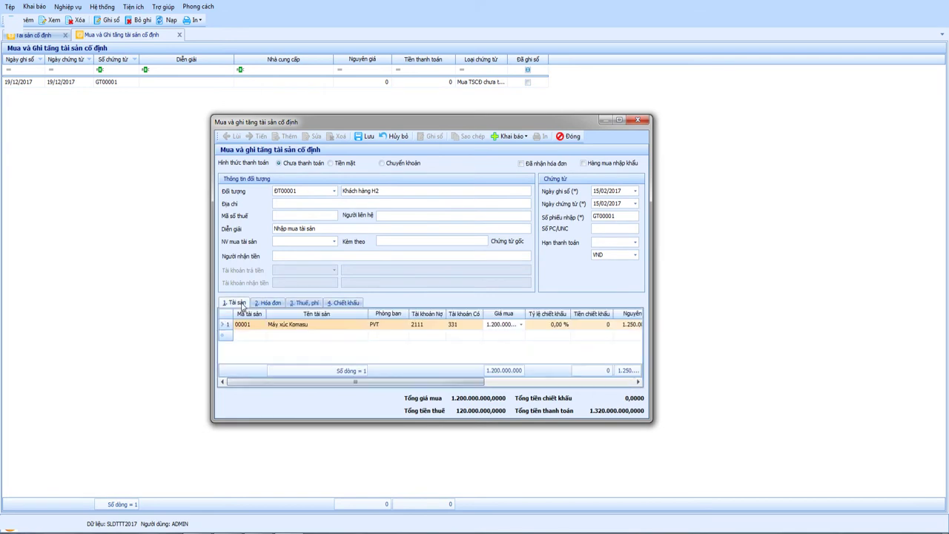
click(369, 138)
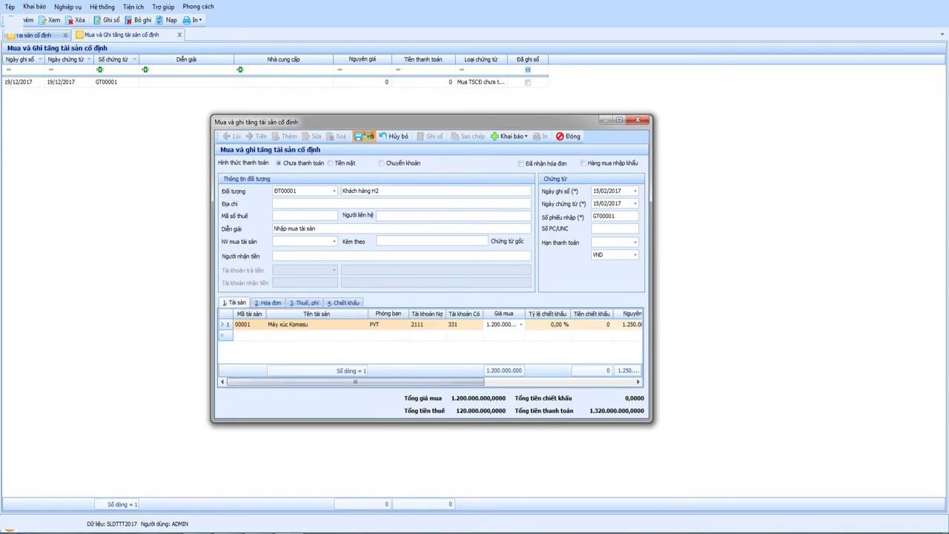
click(569, 136)
Step: Open the asset Máy xúc Komasu from the fixed asset list and review its status options, accessories and depreciation data
click(34, 7)
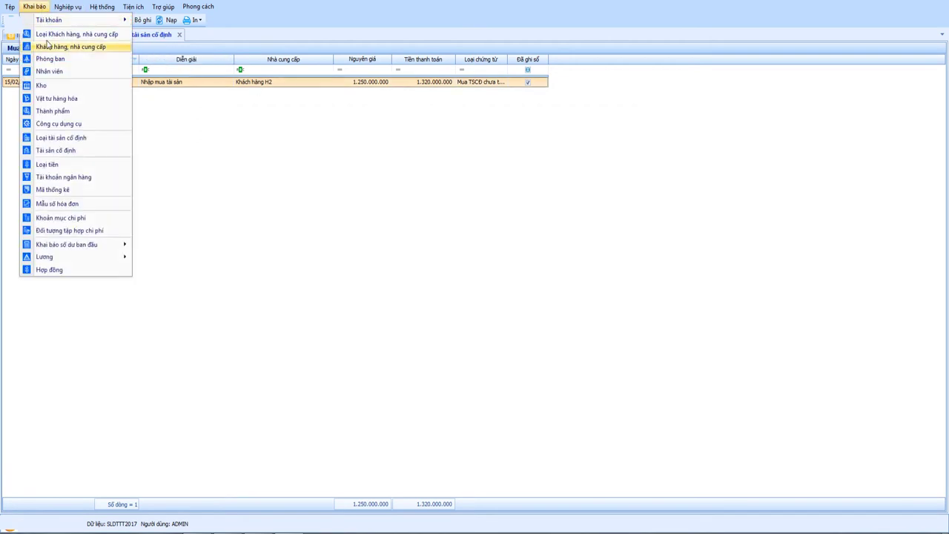
click(67, 151)
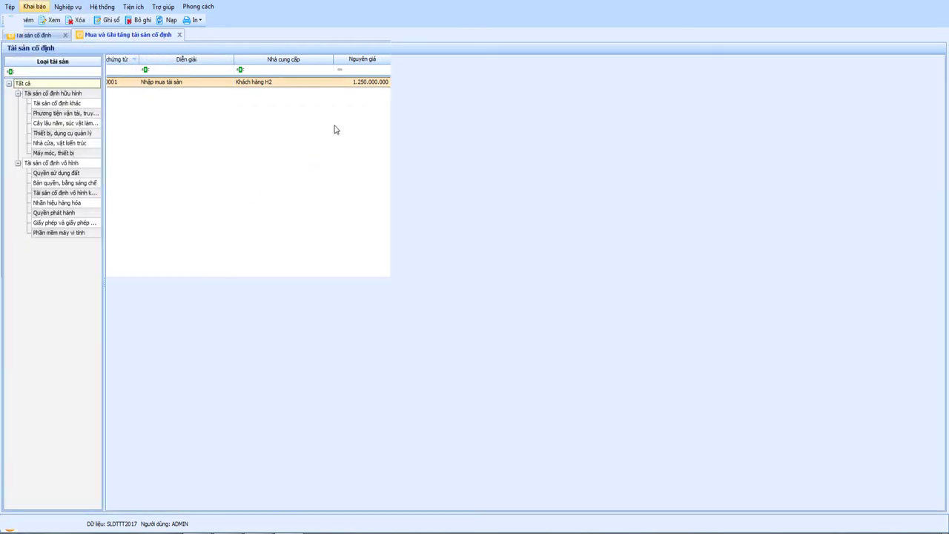
click(313, 85)
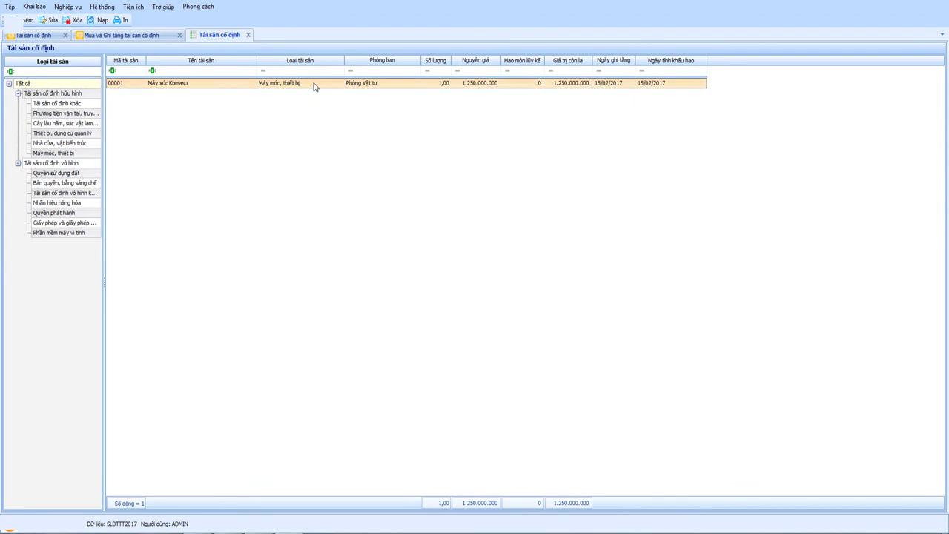
double_click(314, 85)
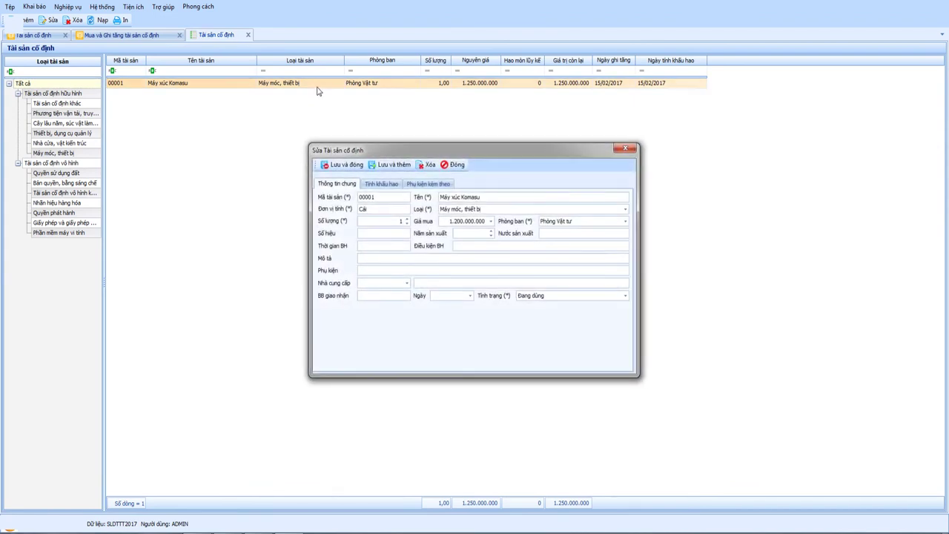
click(535, 298)
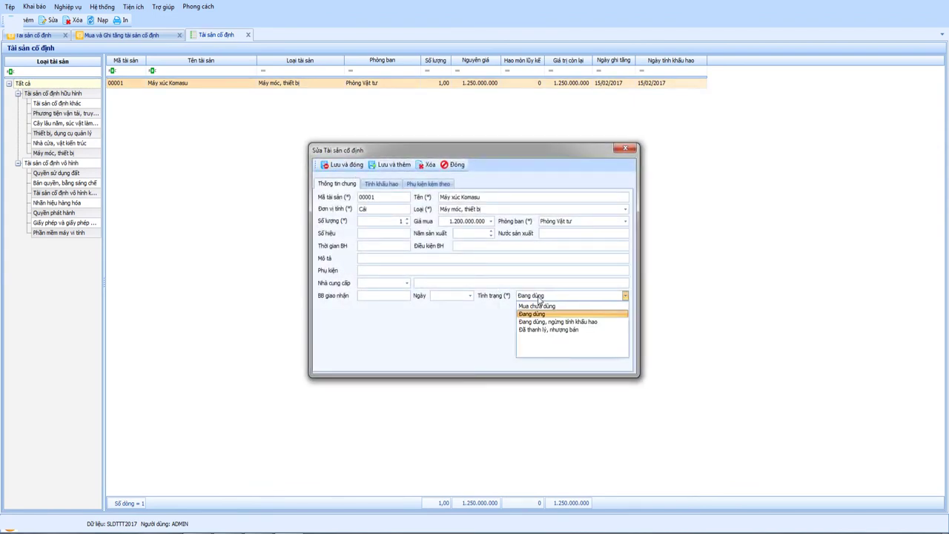
click(539, 298)
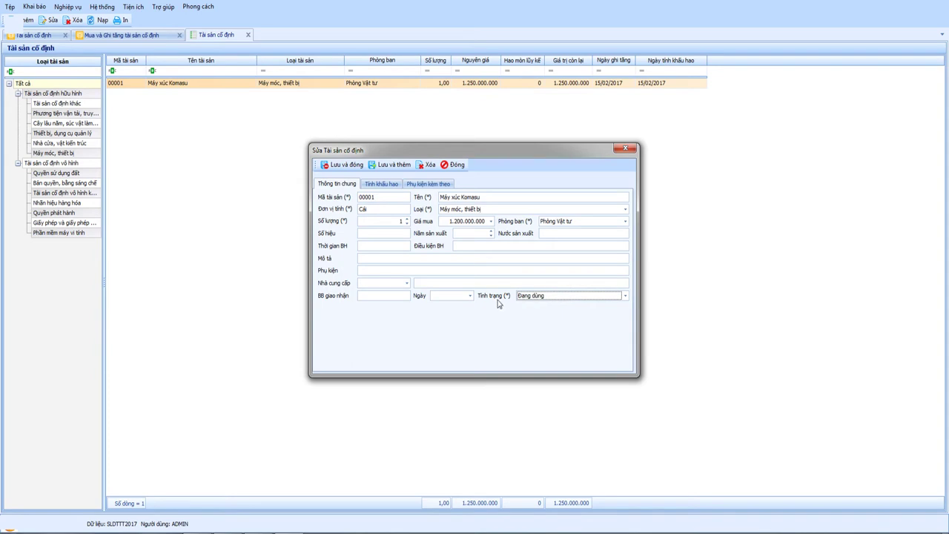
click(430, 185)
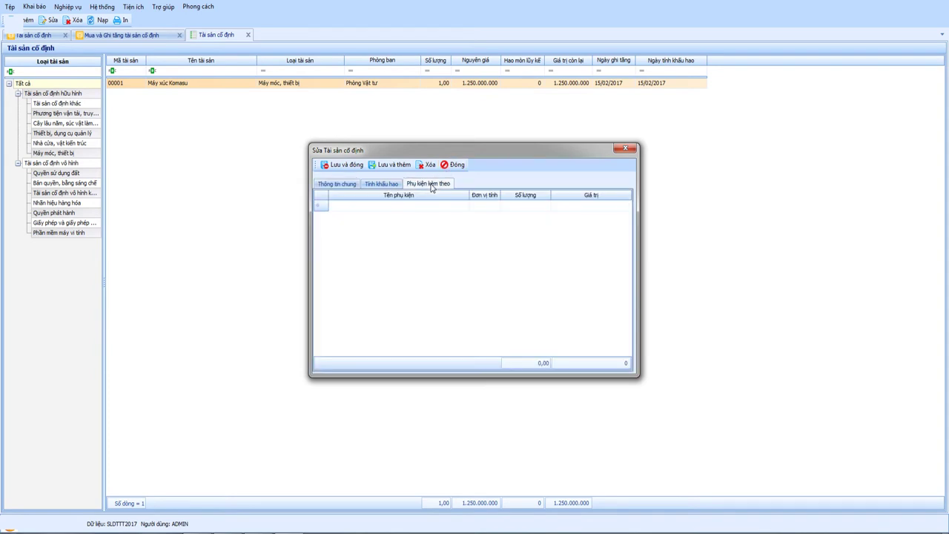
click(381, 184)
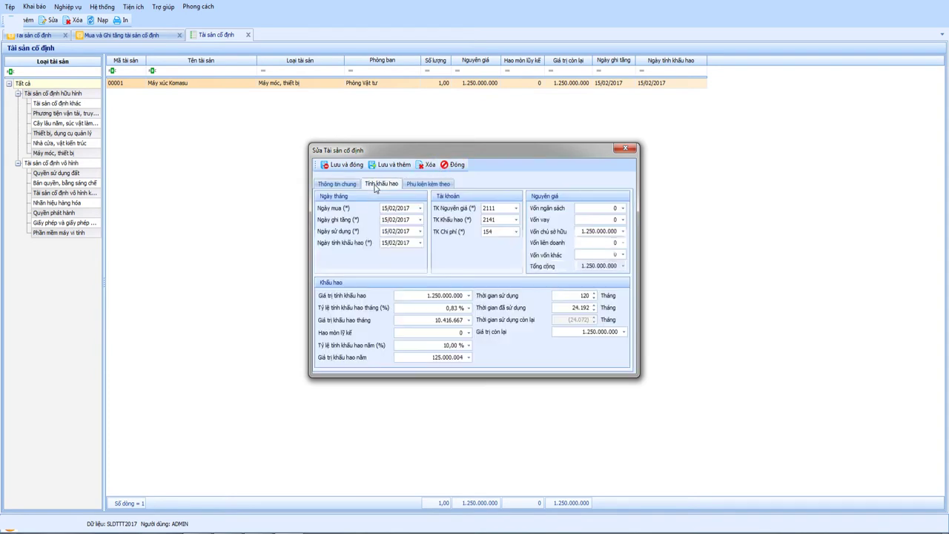
click(454, 164)
click(247, 35)
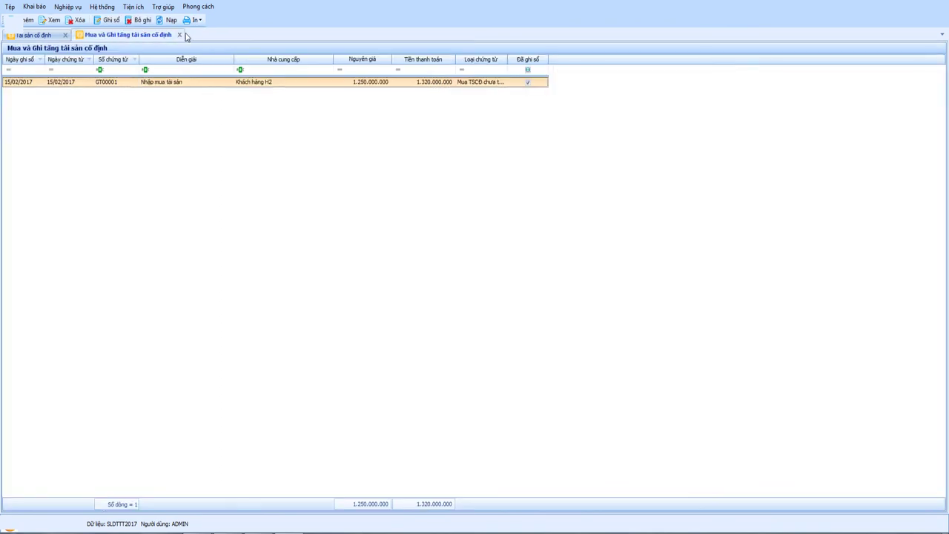
Step: Close the purchase voucher list and create a fixed asset depreciation voucher (Khấu hao tài sản cố định) for month 2 of 2017
click(181, 35)
click(362, 251)
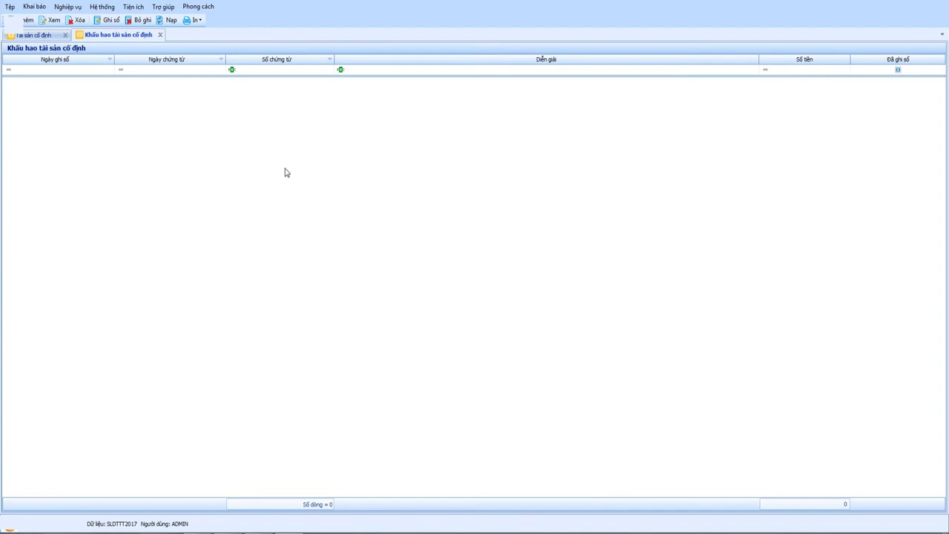
right_click(258, 126)
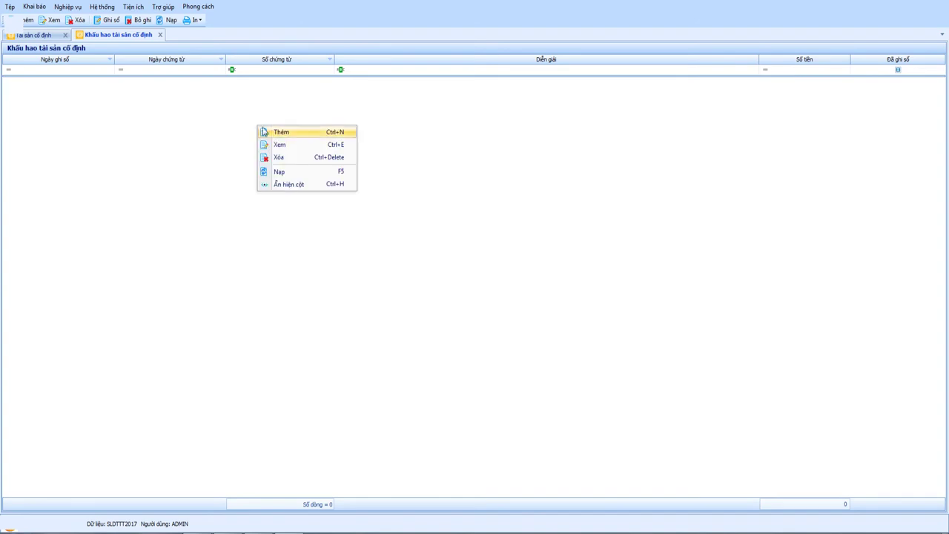
click(287, 131)
click(450, 232)
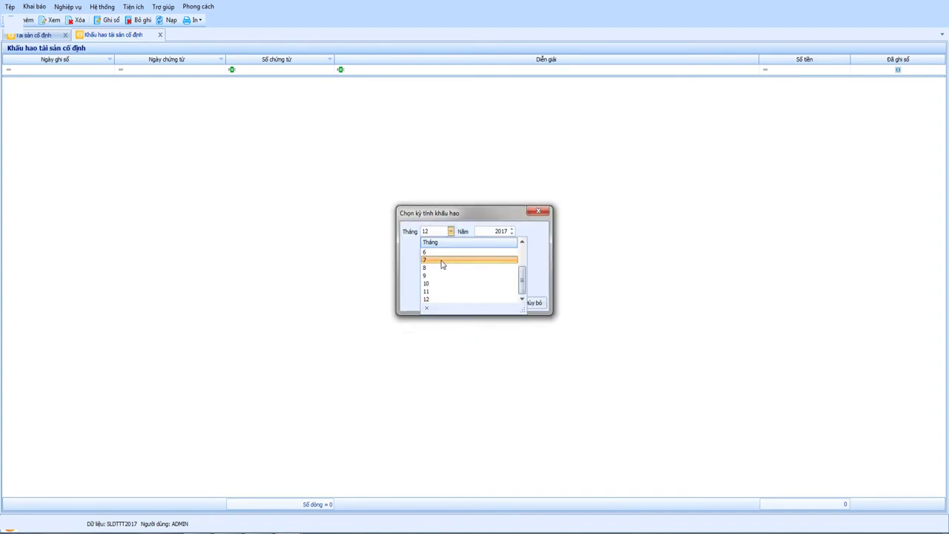
click(438, 261)
click(486, 303)
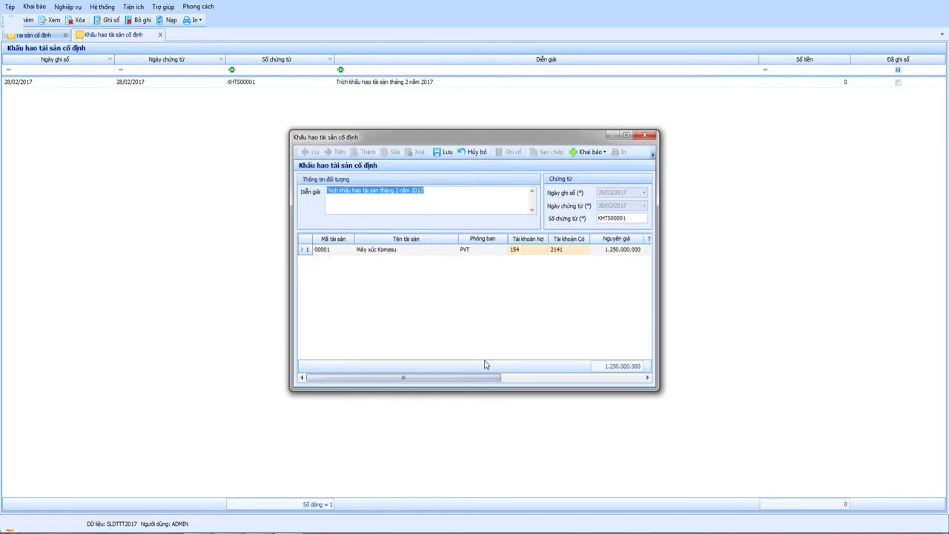
Step: Check the depreciation rate and depreciation value on the voucher's asset line, and close the voucher without saving
drag(452, 378, 594, 379)
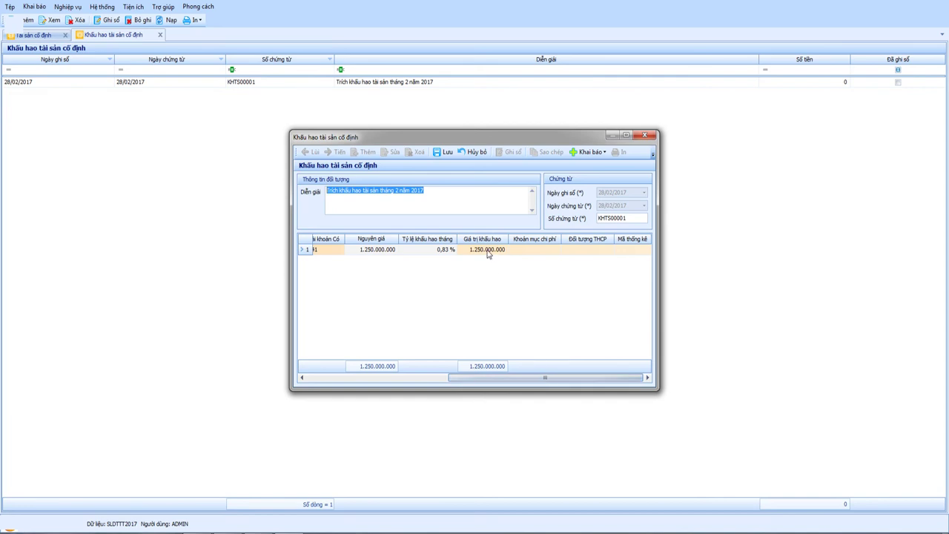
drag(542, 378, 471, 381)
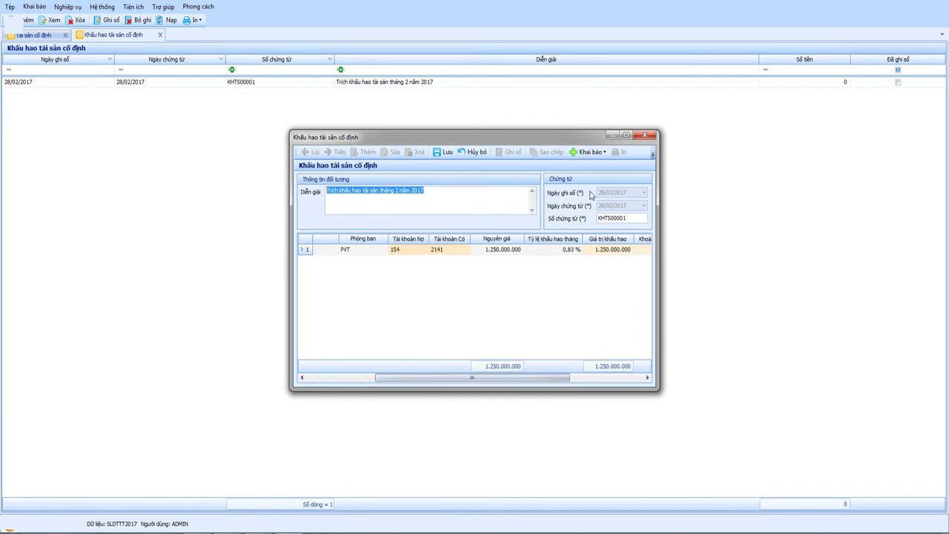
click(645, 136)
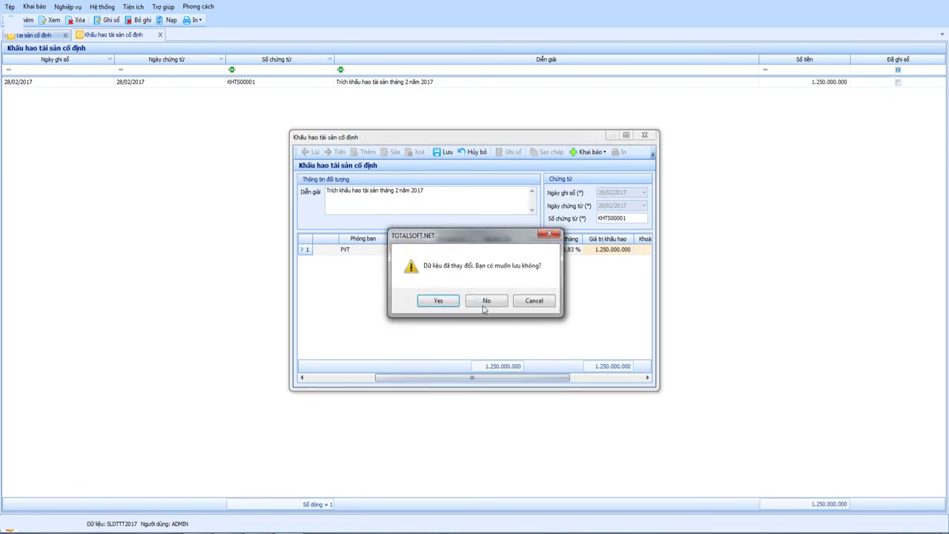
click(484, 303)
Step: Open the asset Máy xúc Komasu from the fixed asset list and show its depreciation data (Tính khấu hao)
click(34, 7)
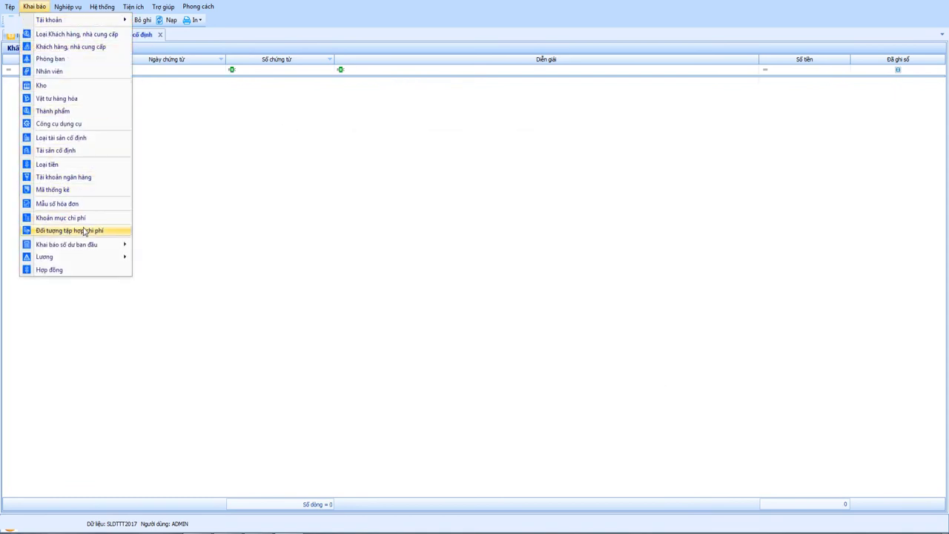
click(77, 152)
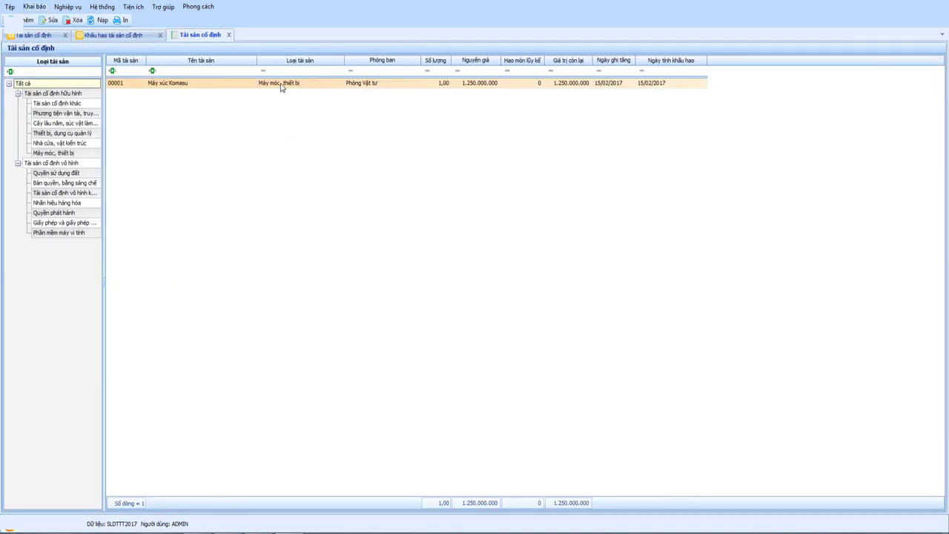
click(281, 87)
double_click(281, 87)
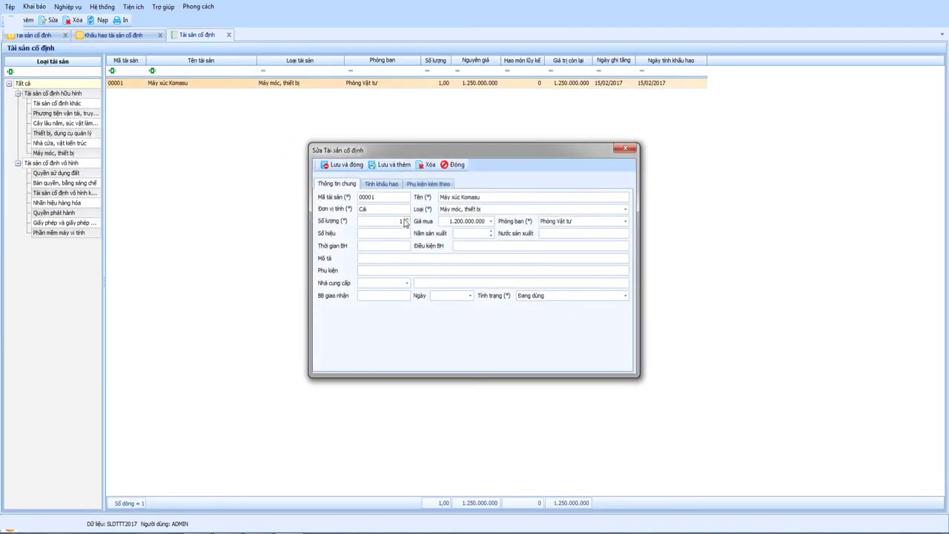
click(384, 186)
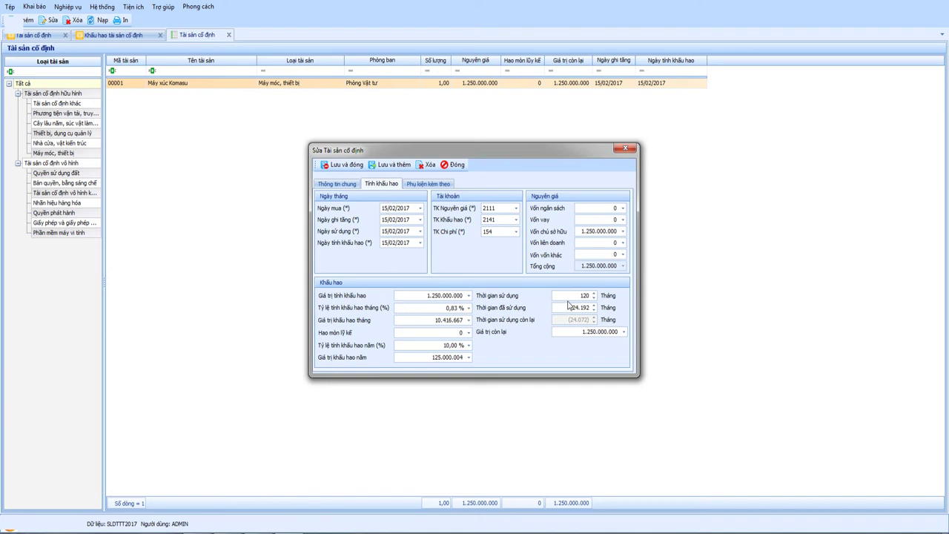
Step: Set the asset's elapsed usage time (Thời gian đã sử dụng) to 0 months, save the asset and close the fixed asset list
double_click(593, 296)
double_click(585, 307)
text(0)
key(Tab)
key(Tab)
key(Tab)
click(347, 164)
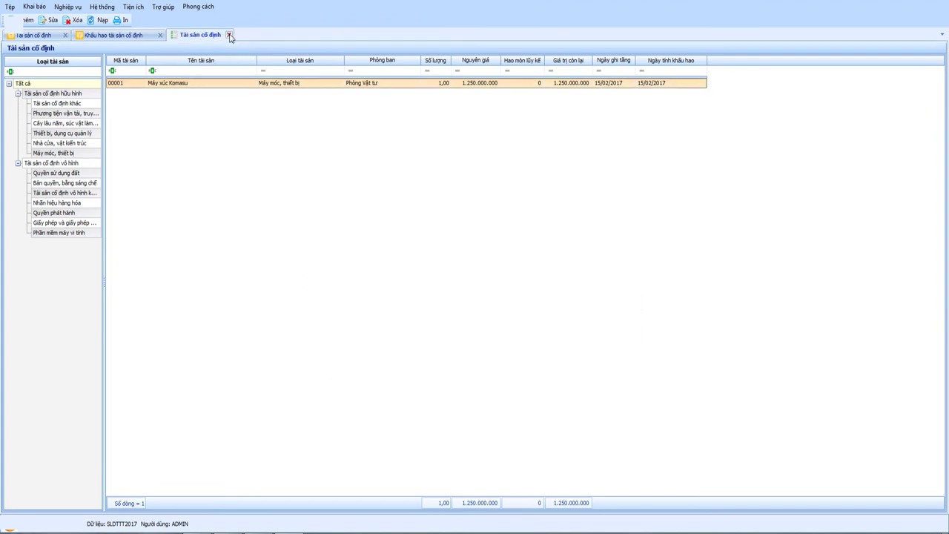
click(229, 35)
Step: Add a new fixed asset depreciation voucher for month 2 of 2017
right_click(153, 99)
click(160, 105)
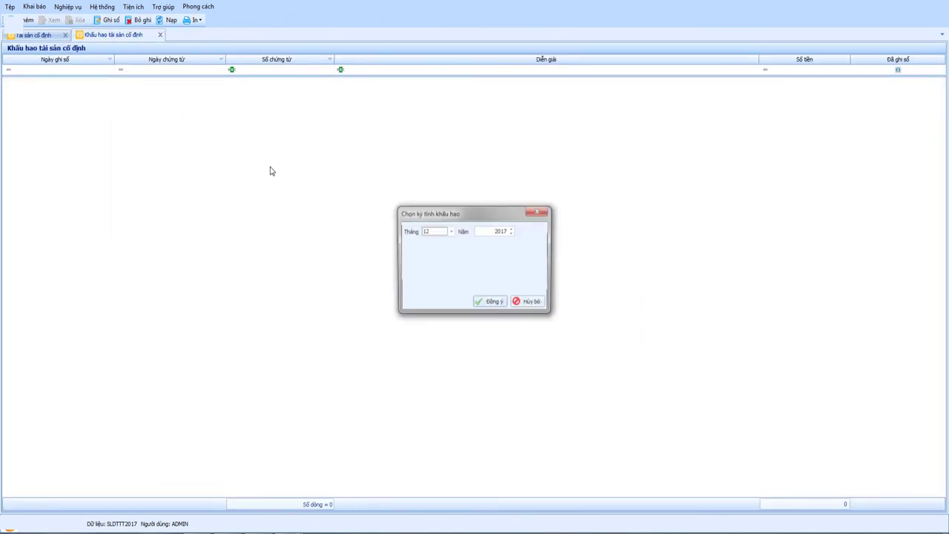
click(449, 232)
click(450, 259)
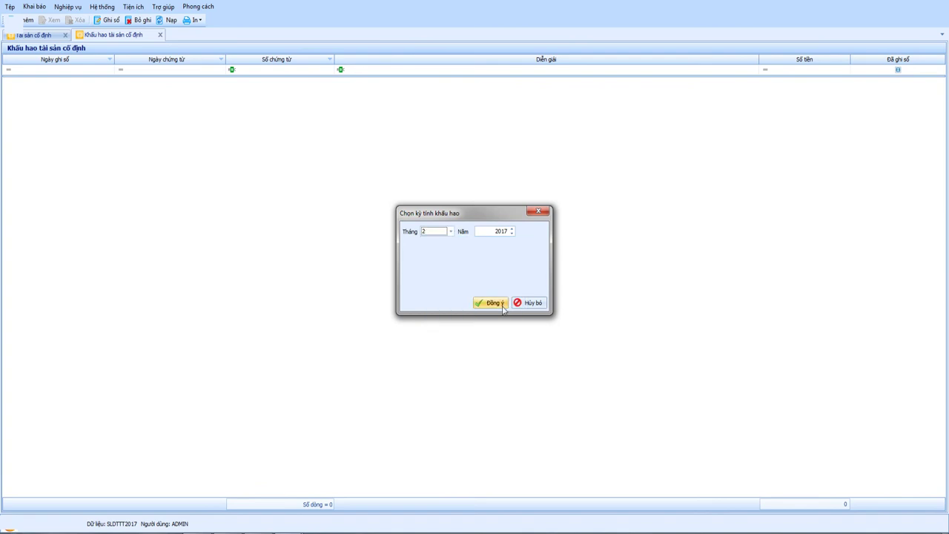
click(494, 303)
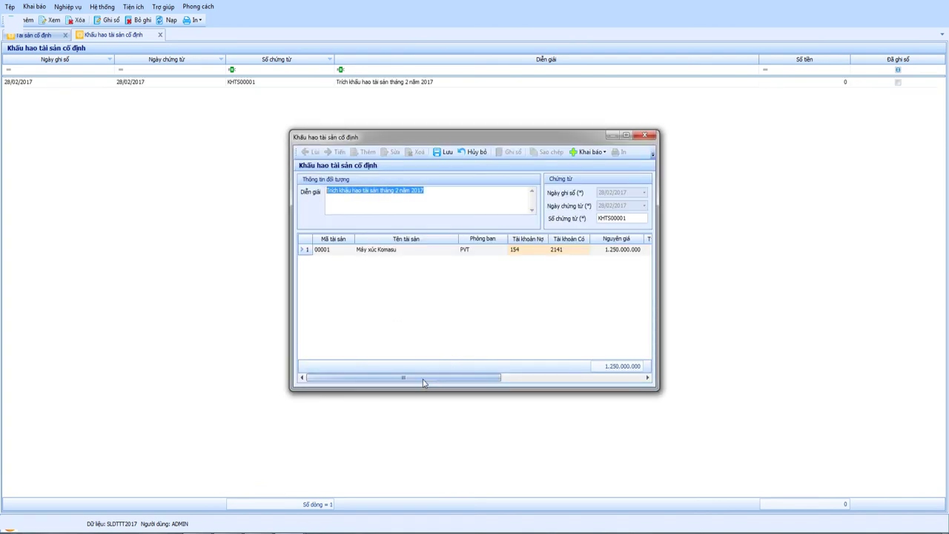
Step: Check the depreciation value on the month 2 voucher's asset line and close the voucher without saving
drag(424, 380, 553, 381)
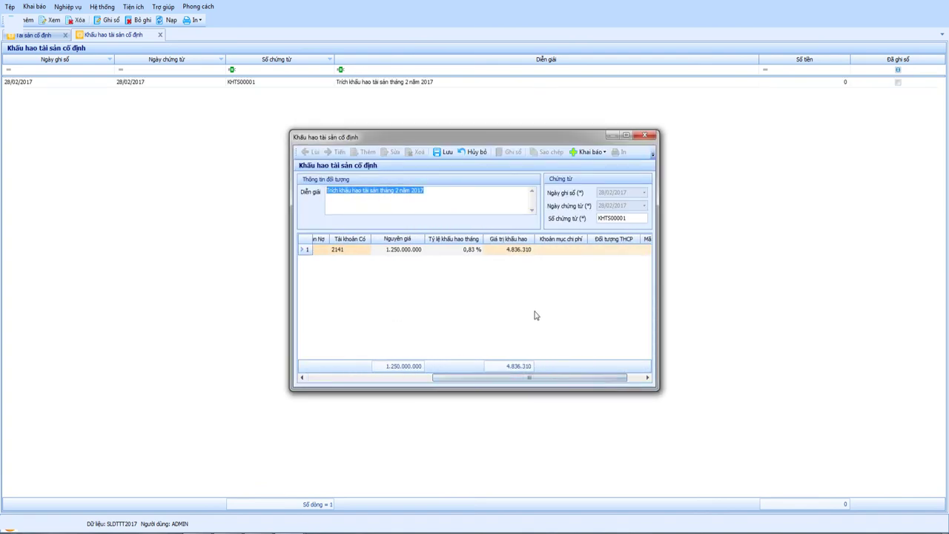
click(508, 249)
drag(497, 249, 551, 254)
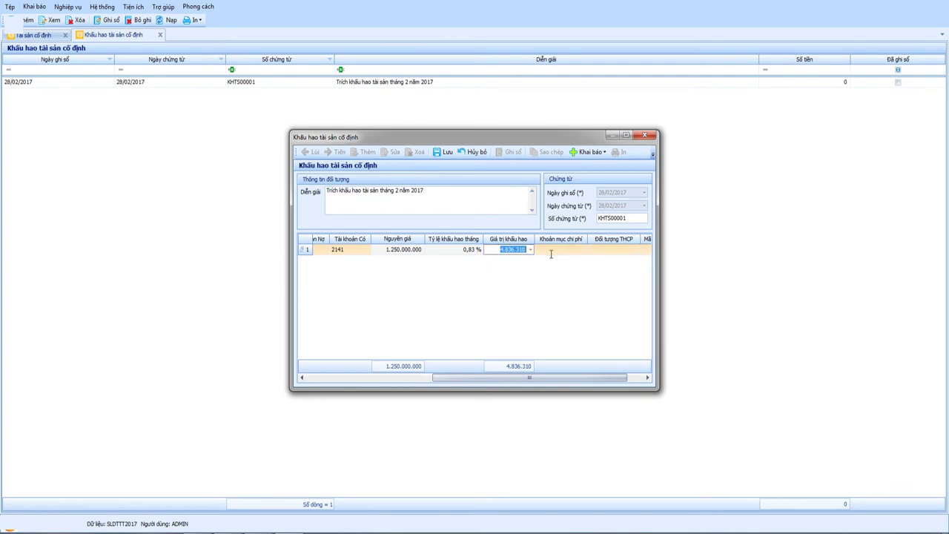
click(645, 135)
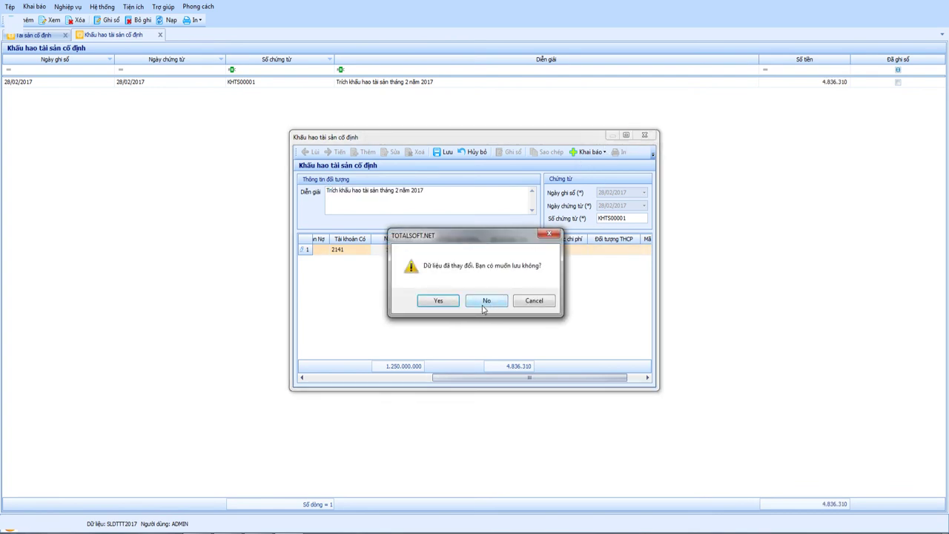
click(485, 301)
Step: Review the depreciation data of Máy xúc Komasu in the fixed asset list, including its monthly depreciation value, and close the asset and the list
click(34, 6)
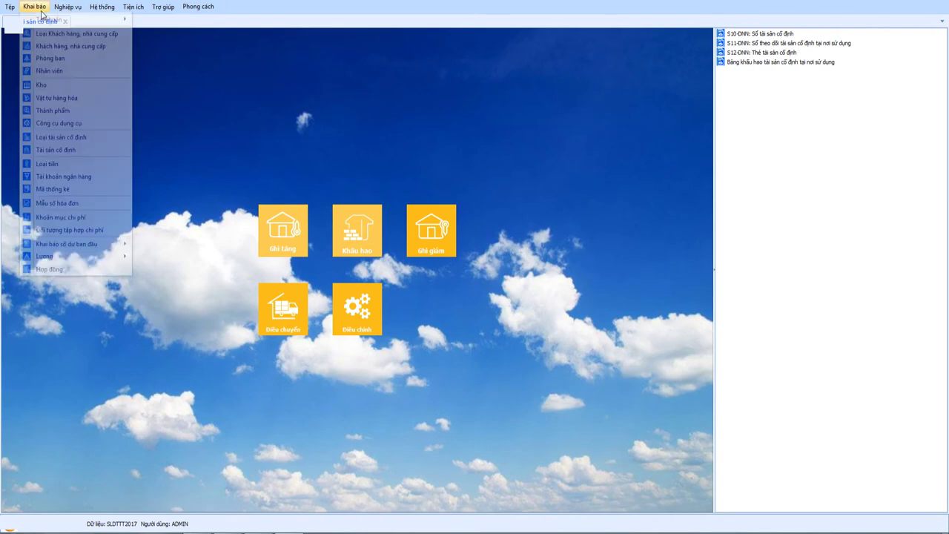
click(72, 153)
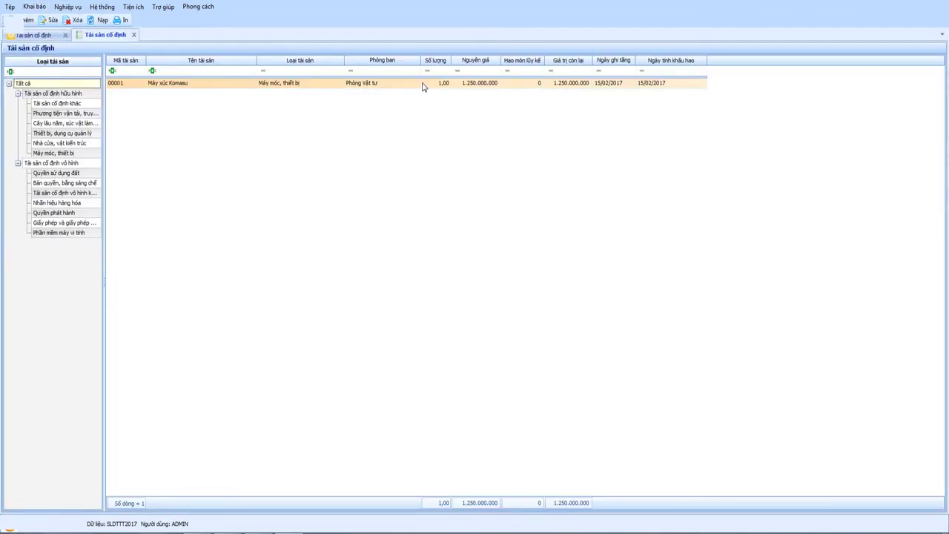
click(422, 84)
double_click(423, 84)
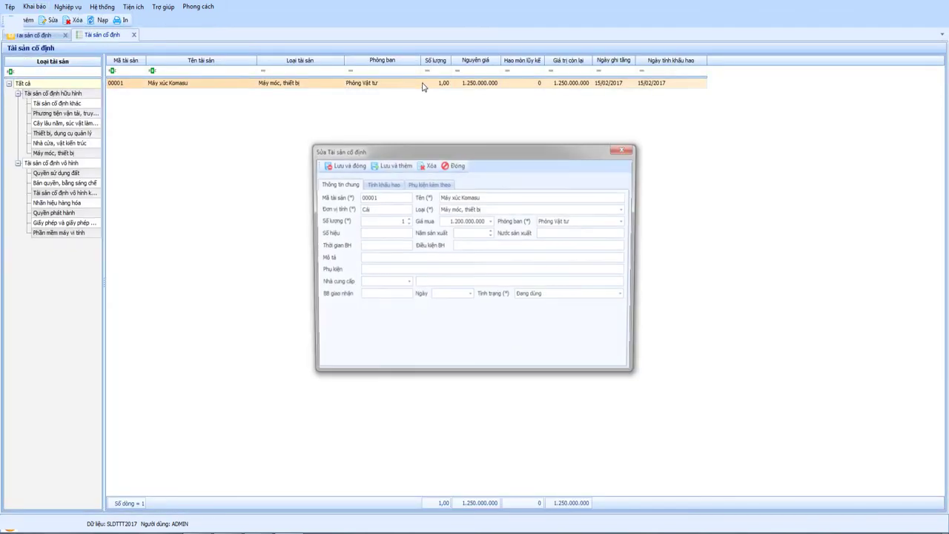
click(382, 184)
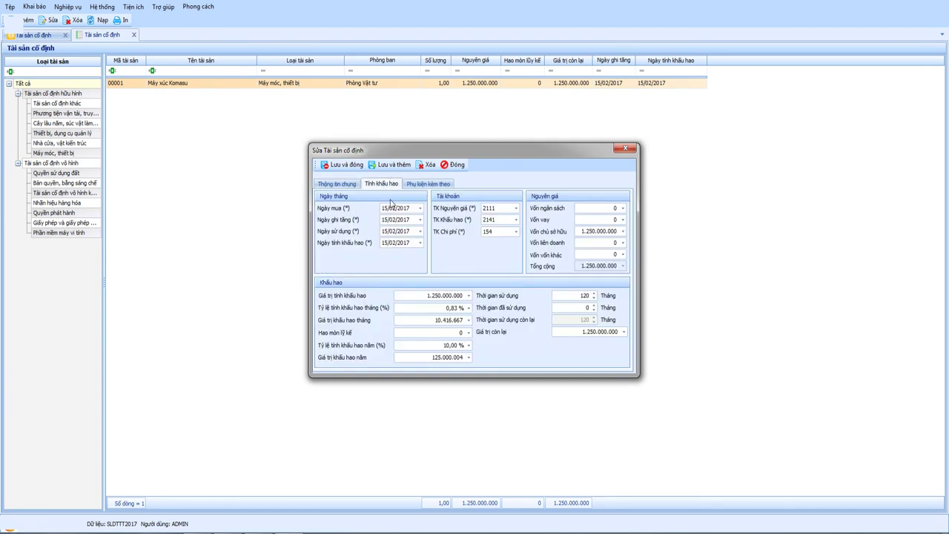
click(430, 319)
click(454, 165)
click(134, 35)
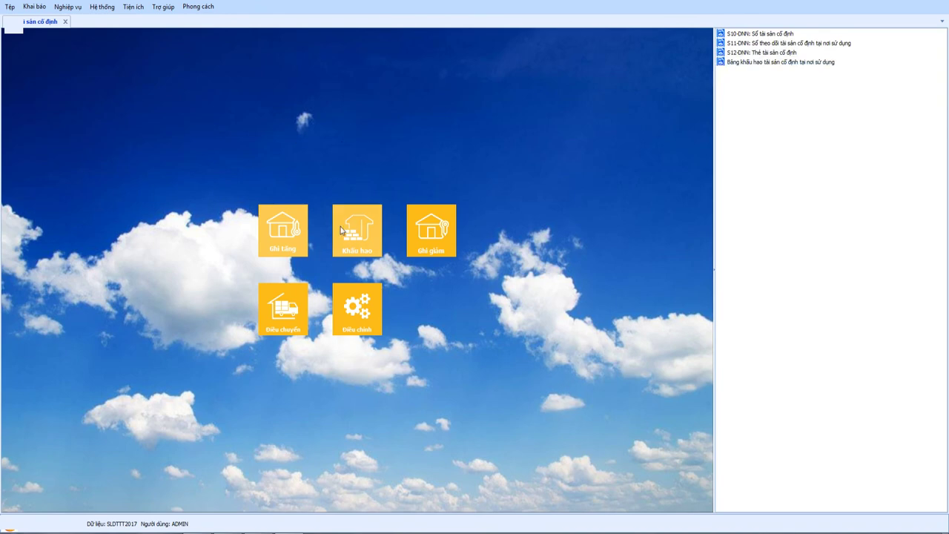
Step: Open the fixed asset depreciation list (Khấu hao) and create a depreciation voucher for month 2 of 2017
click(360, 247)
right_click(286, 160)
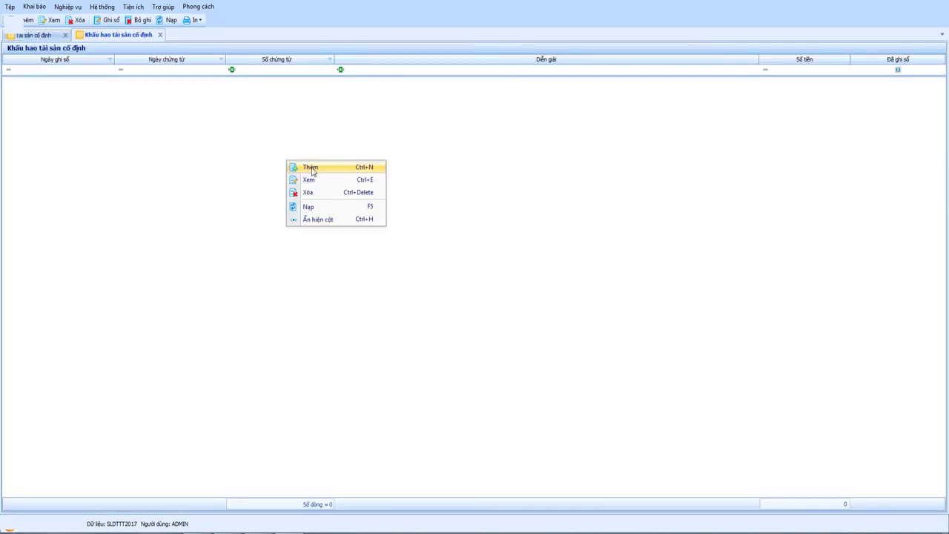
click(312, 168)
click(451, 232)
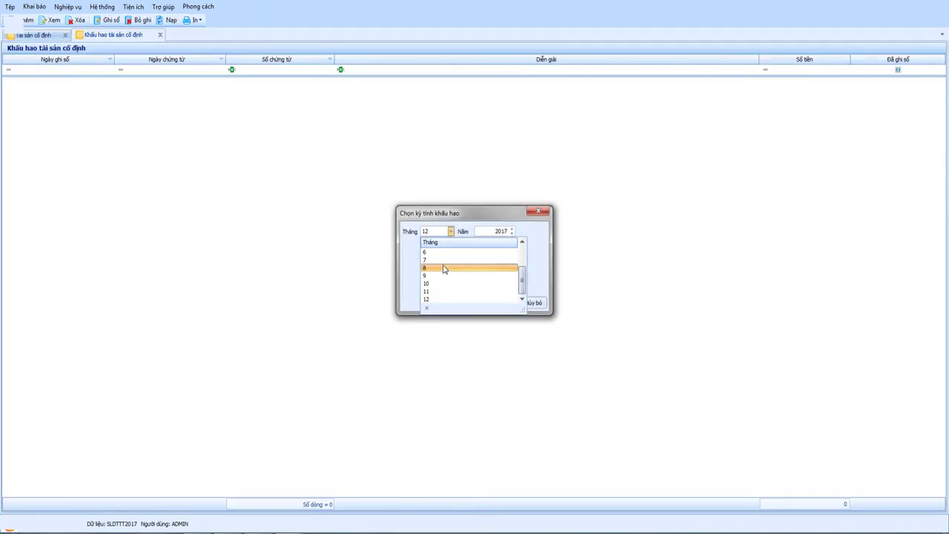
click(443, 261)
click(490, 304)
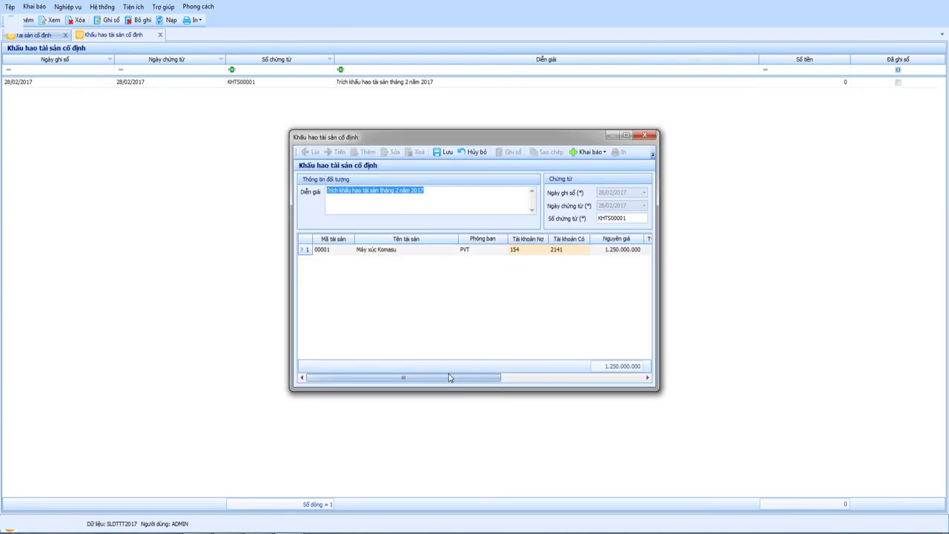
Step: Assign the expense item (Khoản mục chi phí) SXC to the asset line, and save and close the depreciation voucher
drag(454, 378, 600, 378)
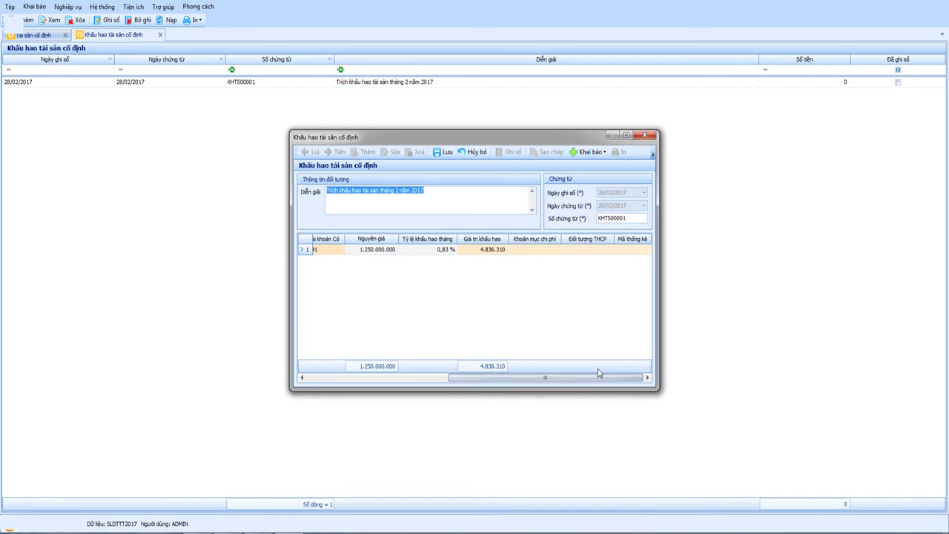
click(600, 252)
click(536, 255)
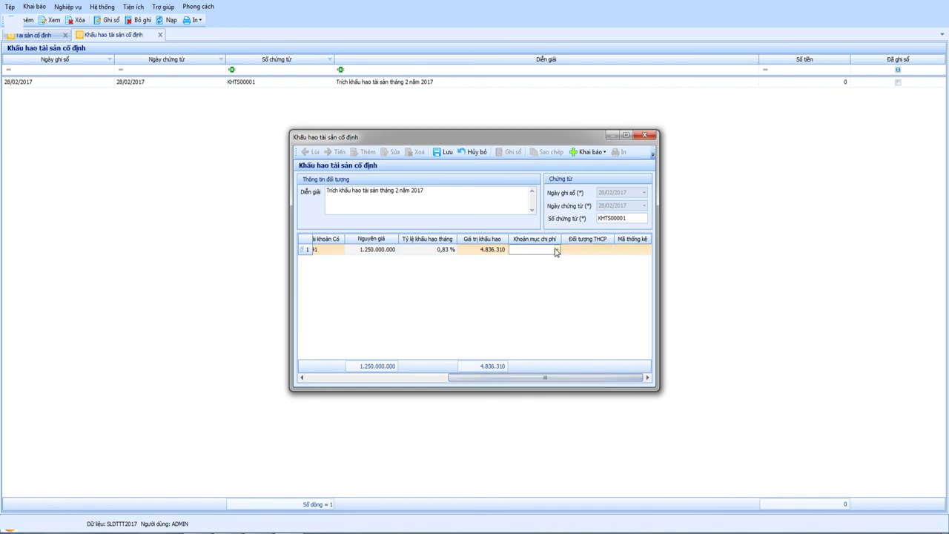
click(557, 250)
click(541, 299)
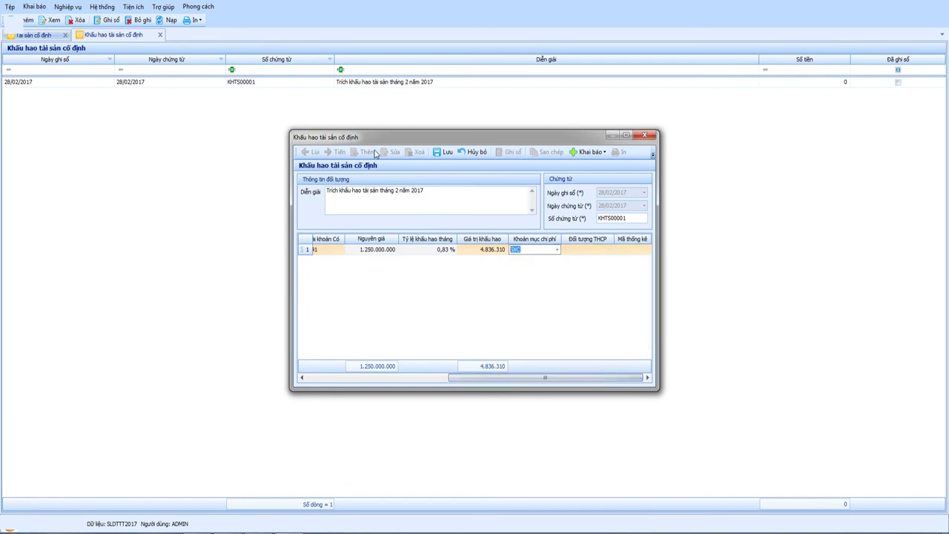
click(444, 152)
scroll(515, 380, left, 5)
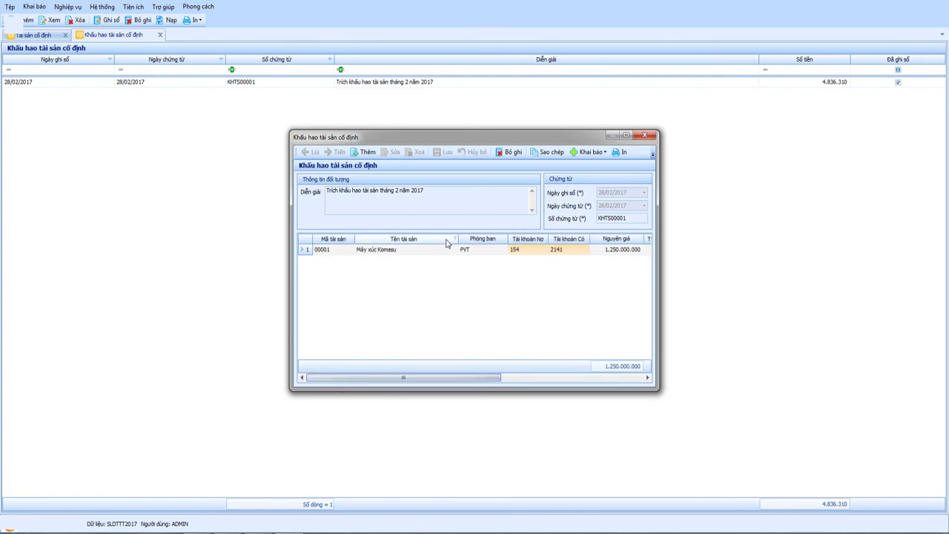
click(646, 137)
Step: Create a fixed asset depreciation voucher for month 3 of 2017
right_click(227, 112)
click(250, 121)
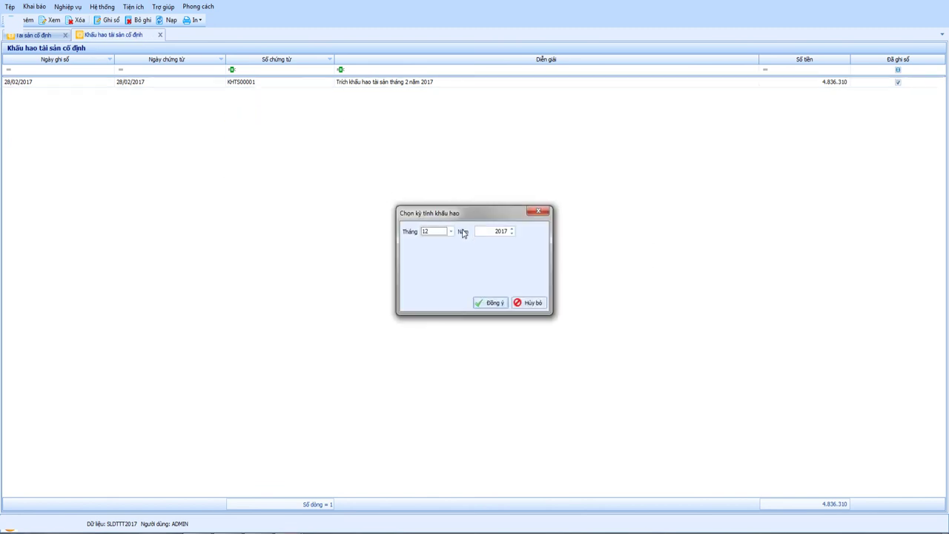
click(450, 231)
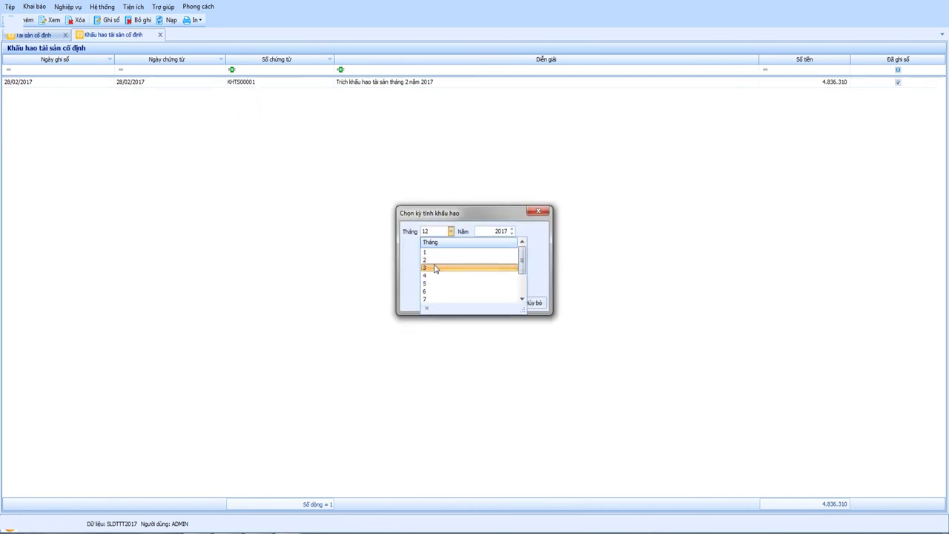
click(435, 268)
click(486, 304)
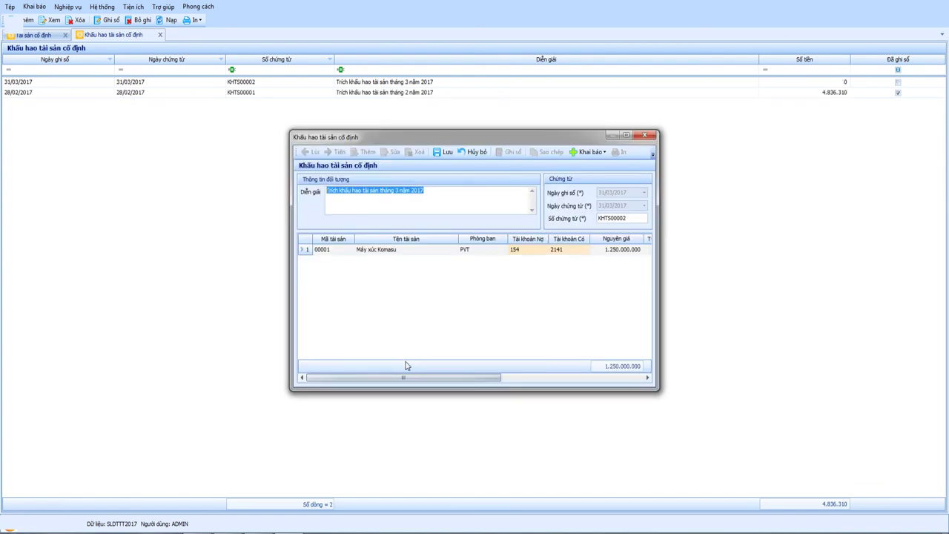
Step: Check the depreciation value on the month 3 voucher's asset line, close the voucher without saving and close the depreciation list
drag(403, 379, 555, 378)
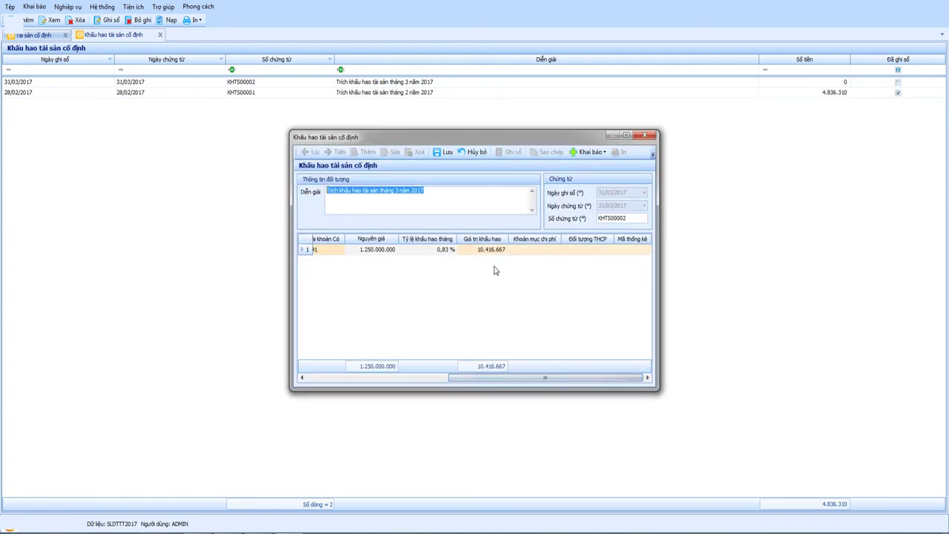
click(489, 249)
drag(469, 249, 508, 251)
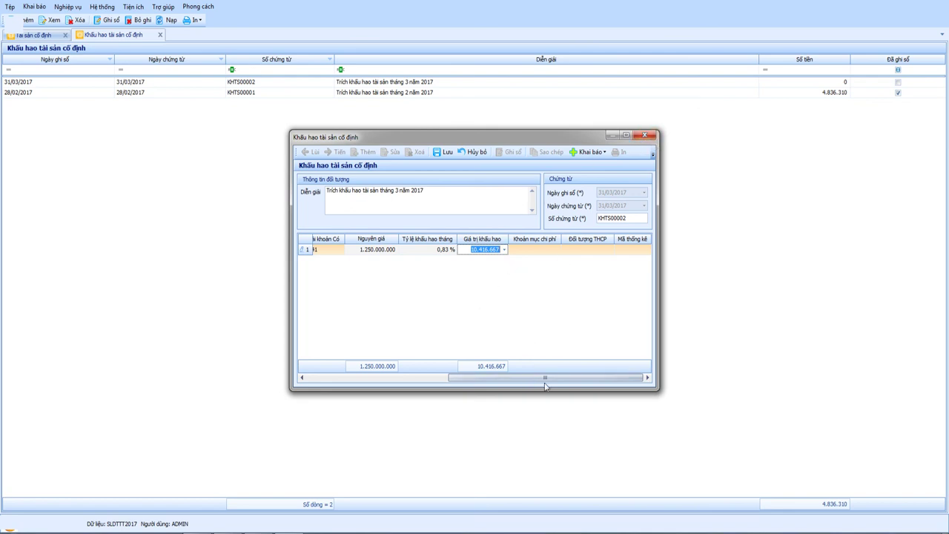
mouse_move(545, 386)
mouse_down()
mouse_move(376, 386)
mouse_move(546, 385)
mouse_up()
click(645, 136)
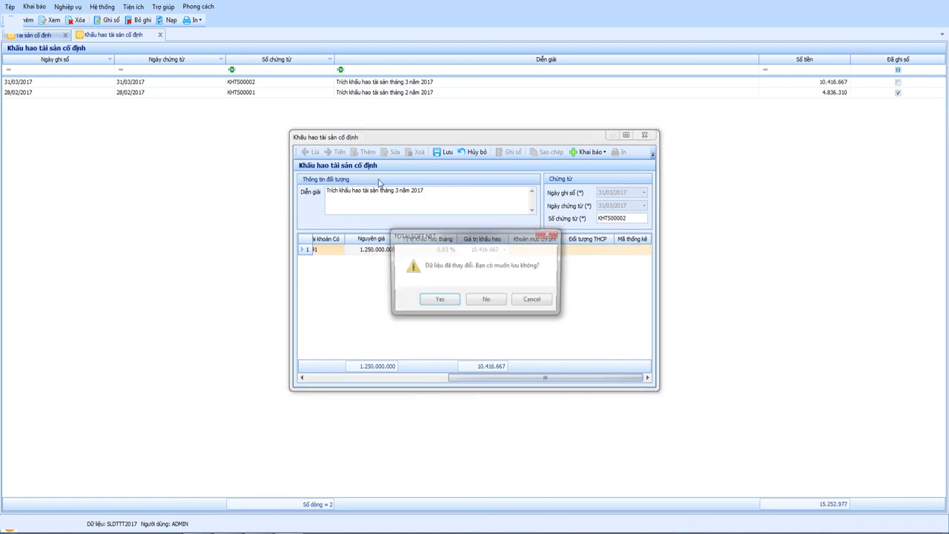
click(491, 304)
click(160, 35)
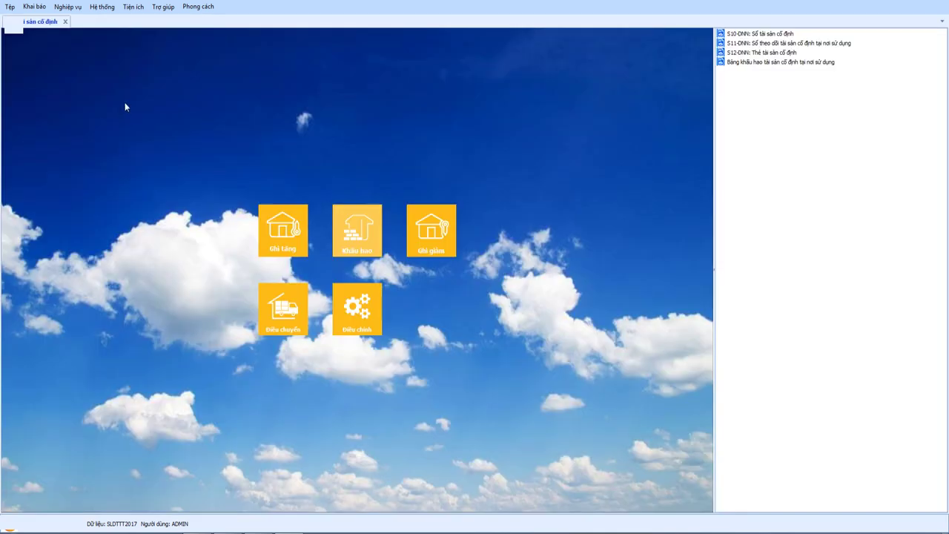